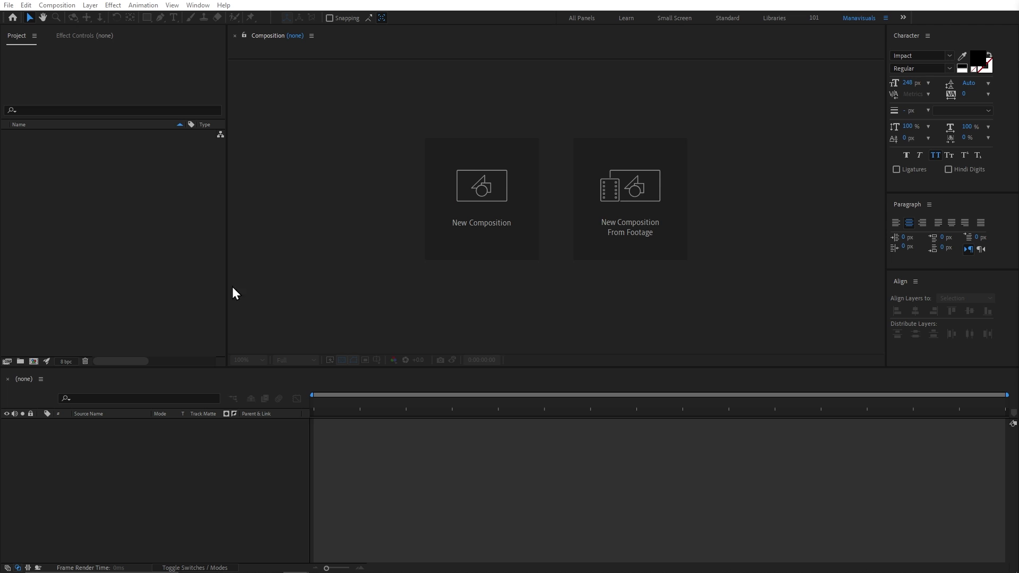
Step: Create a composition named "Fukrey Text" at 1920x1080, 24 fps and 10 seconds long
{"action": "left_click", "coordinate": [34, 362]}
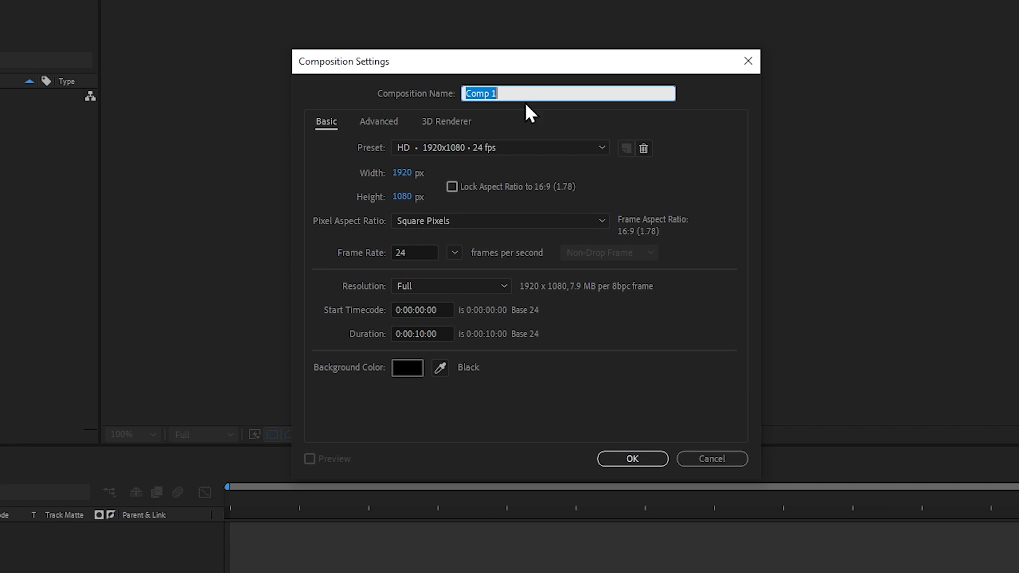
{"action": "type", "text": "Fukrey Text"}
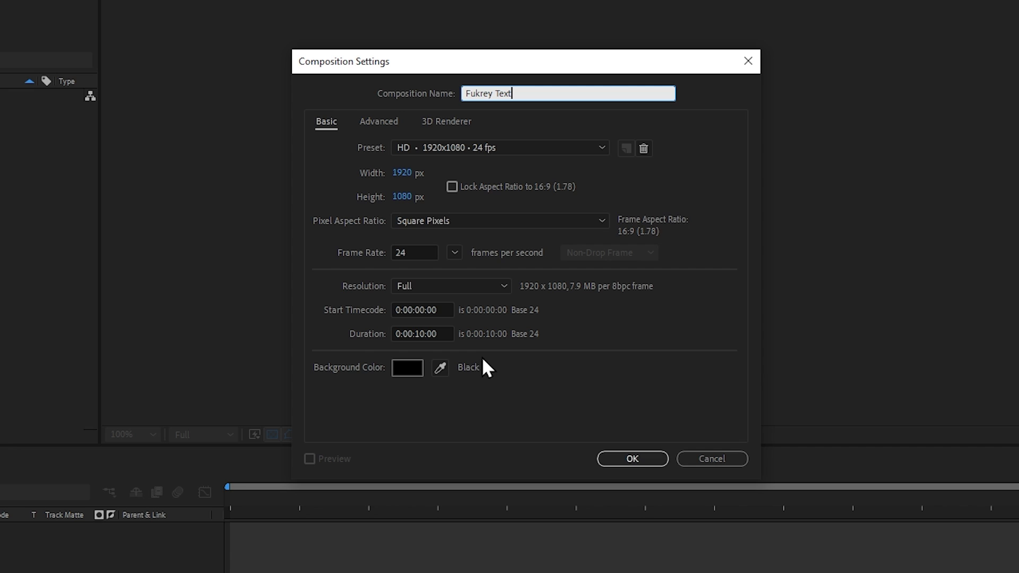
{"action": "left_click", "coordinate": [637, 459]}
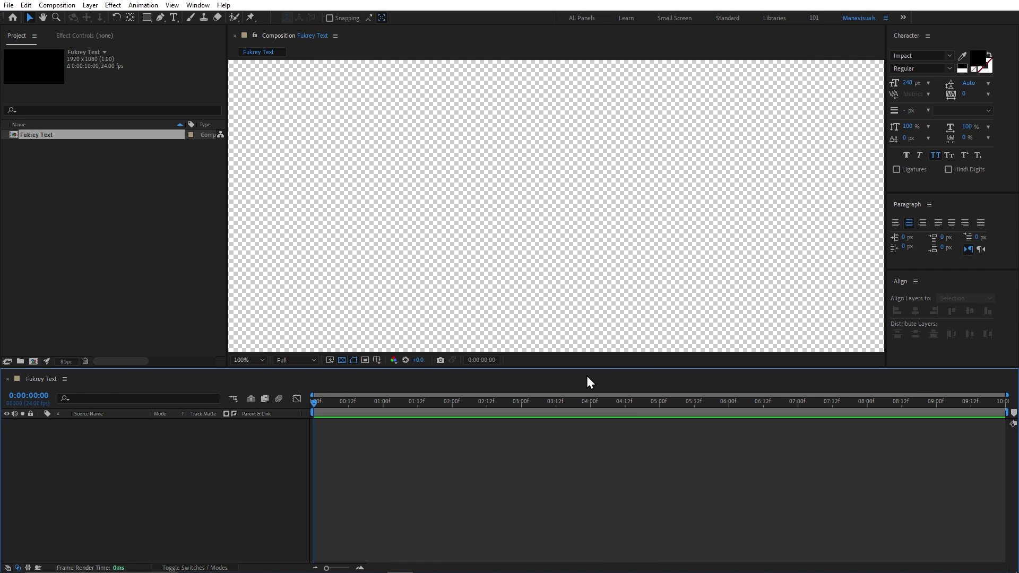
{"action": "scroll", "coordinate": [594, 199], "scroll_direction": "down", "scroll_amount": 1}
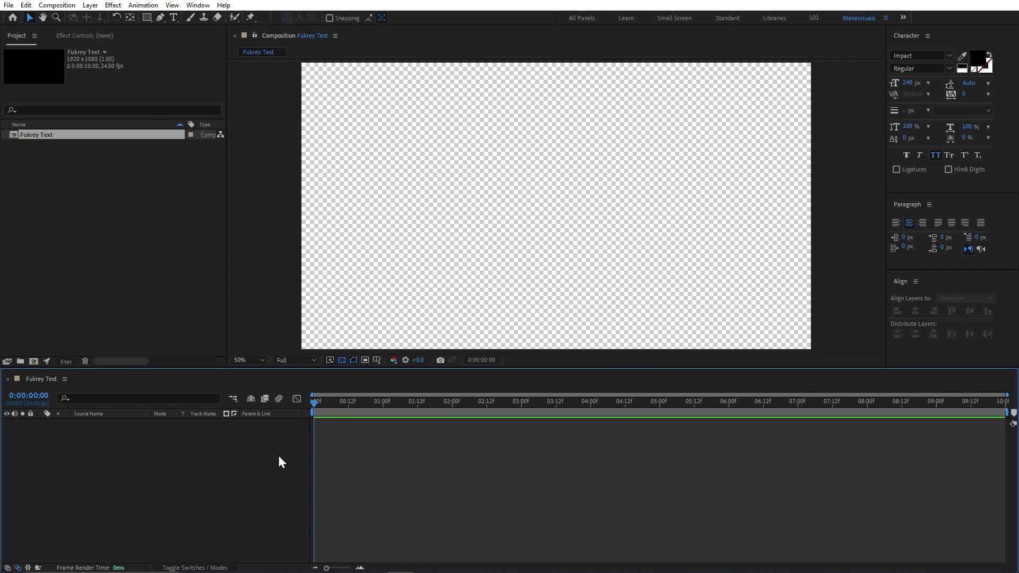
Step: Add a black solid layer to the composition and apply the Fractal Noise effect to it
{"action": "key", "text": "ctrl+y"}
{"action": "key", "text": "Return"}
{"action": "key", "text": "ctrl+space"}
{"action": "type", "text": "frac"}
{"action": "key", "text": "Down"}
{"action": "key", "text": "Return"}
Step: Set the Fractal Noise Contrast to 1000 and Brightness to -450
{"action": "left_click_drag", "start_coordinate": [131, 98], "coordinate": [388, 97]}
{"action": "left_click", "coordinate": [126, 98]}
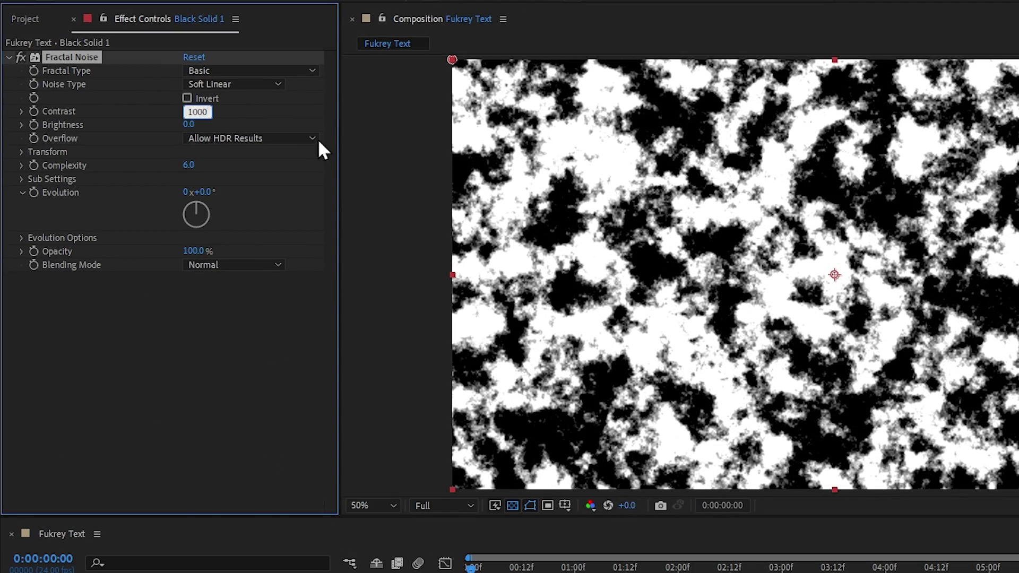
{"action": "type", "text": "1000"}
{"action": "key", "text": "Return"}
{"action": "left_click_drag", "start_coordinate": [189, 125], "coordinate": [54, 124]}
{"action": "left_click", "coordinate": [192, 125]}
{"action": "type", "text": "-"}
{"action": "key", "text": "Return"}
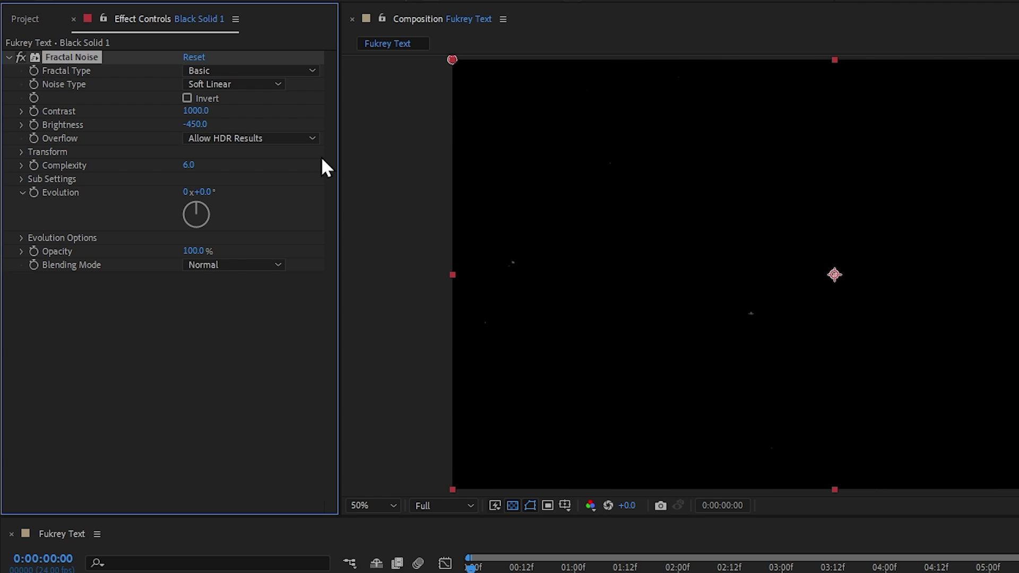
Step: Set the Fractal Noise Complexity to 2 and turn off Uniform Scaling in its transform settings
{"action": "scroll", "coordinate": [764, 339], "scroll_direction": "up", "scroll_amount": 1}
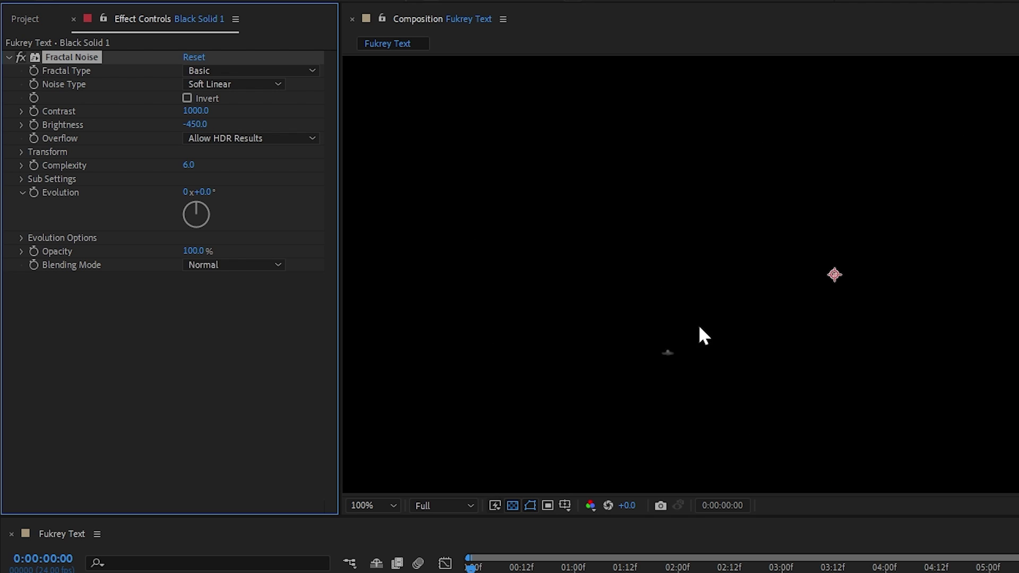
{"action": "scroll", "coordinate": [700, 328], "scroll_direction": "down", "scroll_amount": 1}
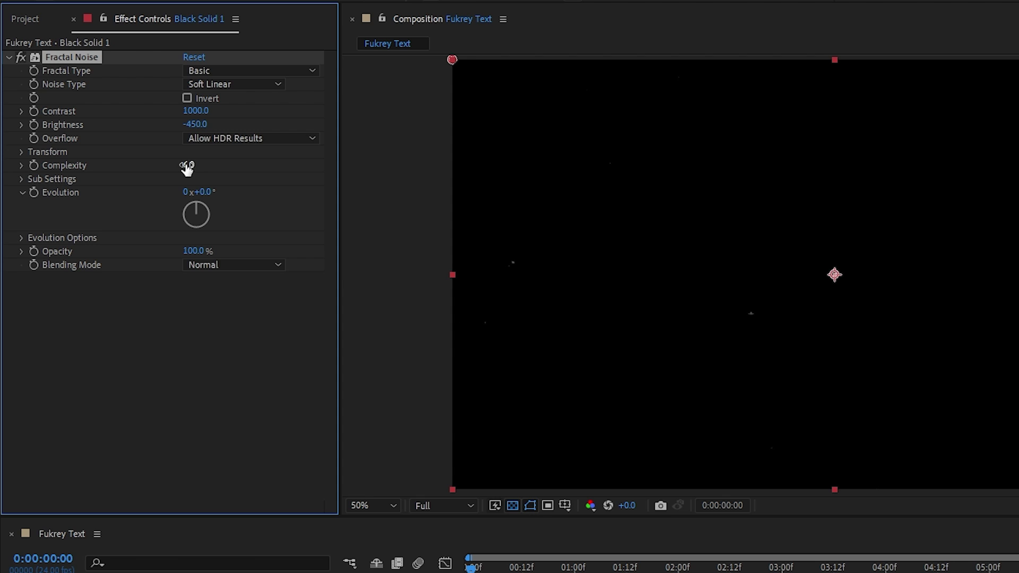
{"action": "mouse_move", "coordinate": [184, 164]}
{"action": "left_mouse_down"}
{"action": "mouse_move", "coordinate": [77, 164]}
{"action": "mouse_move", "coordinate": [178, 168]}
{"action": "left_mouse_up"}
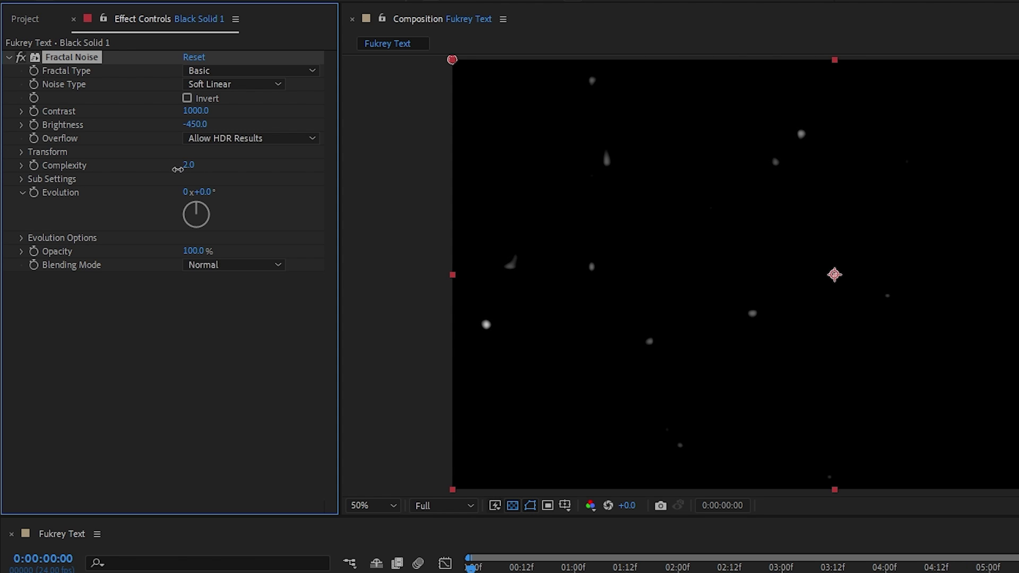
{"action": "left_click", "coordinate": [21, 152]}
{"action": "left_click", "coordinate": [188, 181]}
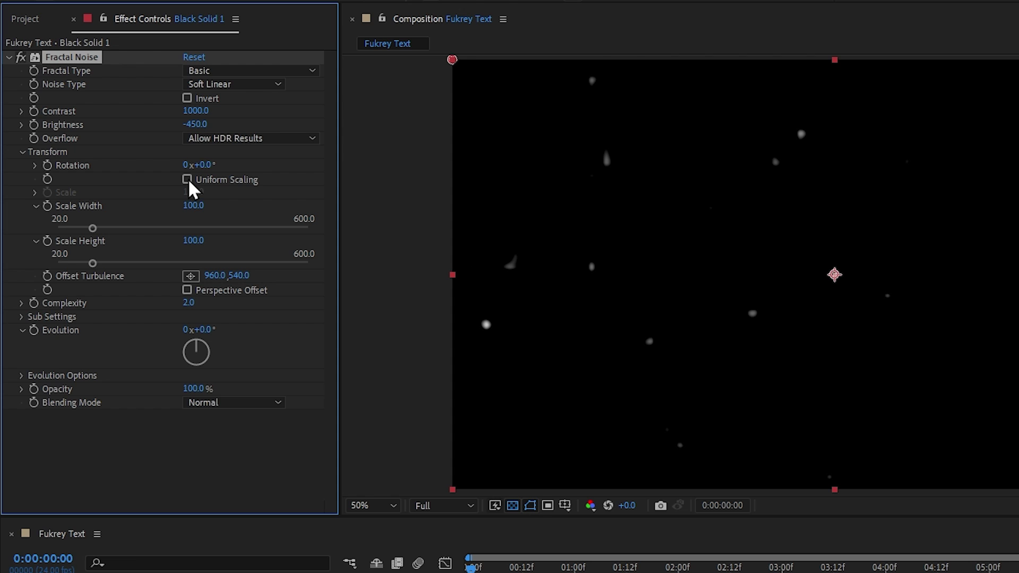
{"action": "left_click_drag", "start_coordinate": [193, 205], "coordinate": [250, 228]}
{"action": "left_click_drag", "start_coordinate": [193, 240], "coordinate": [139, 247]}
{"action": "key", "text": "ctrl+z"}
{"action": "key", "text": "ctrl+z"}
Step: Set the Fractal Noise Scale Width to 1 and Scale Height to 500
{"action": "left_click_drag", "start_coordinate": [195, 206], "coordinate": [73, 211]}
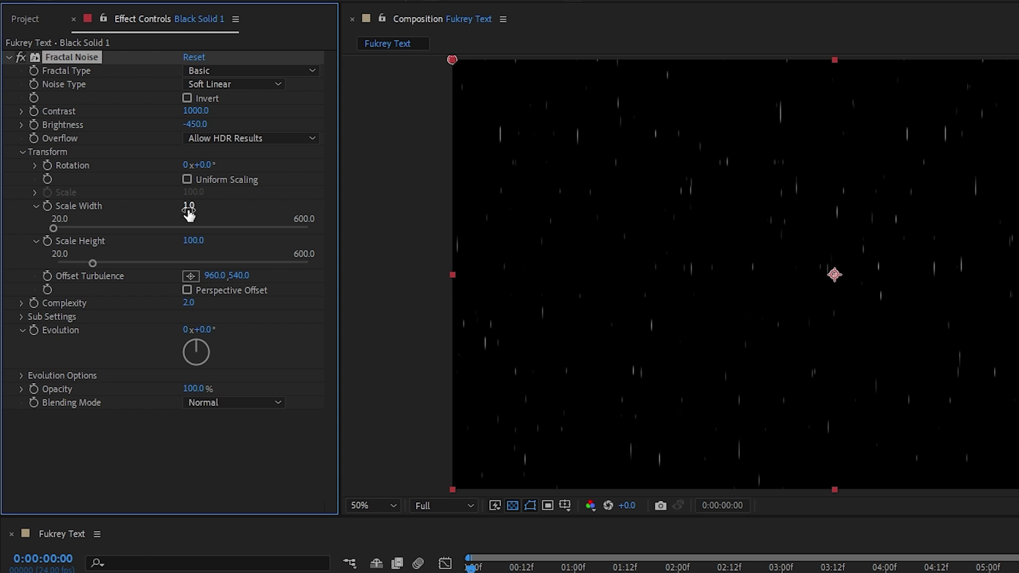
{"action": "left_click_drag", "start_coordinate": [189, 243], "coordinate": [515, 244]}
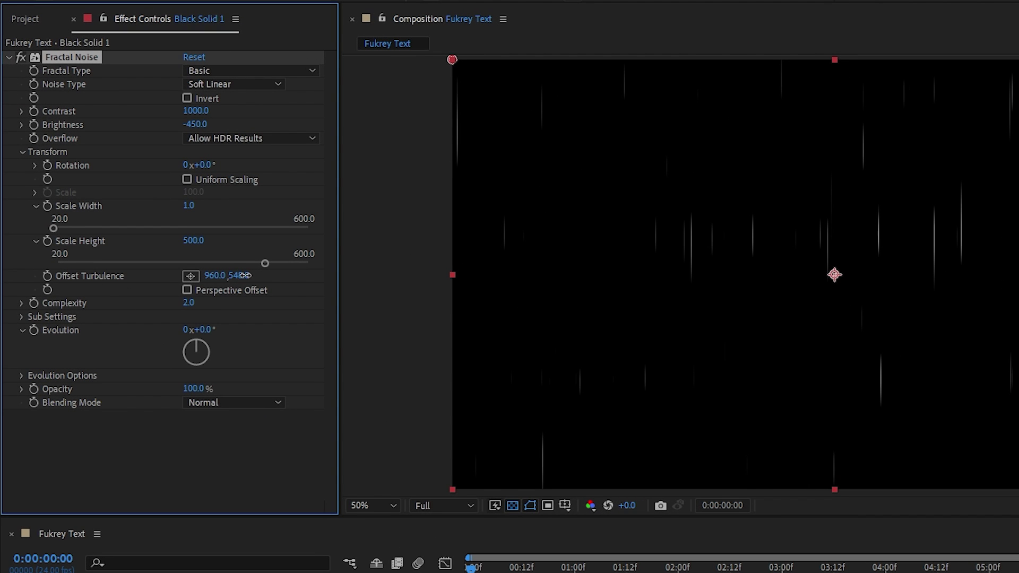
Step: Add the expression [value[0],time*2000] to the Fractal Noise Offset Turbulence property
{"action": "left_click_drag", "start_coordinate": [243, 275], "coordinate": [1008, 295]}
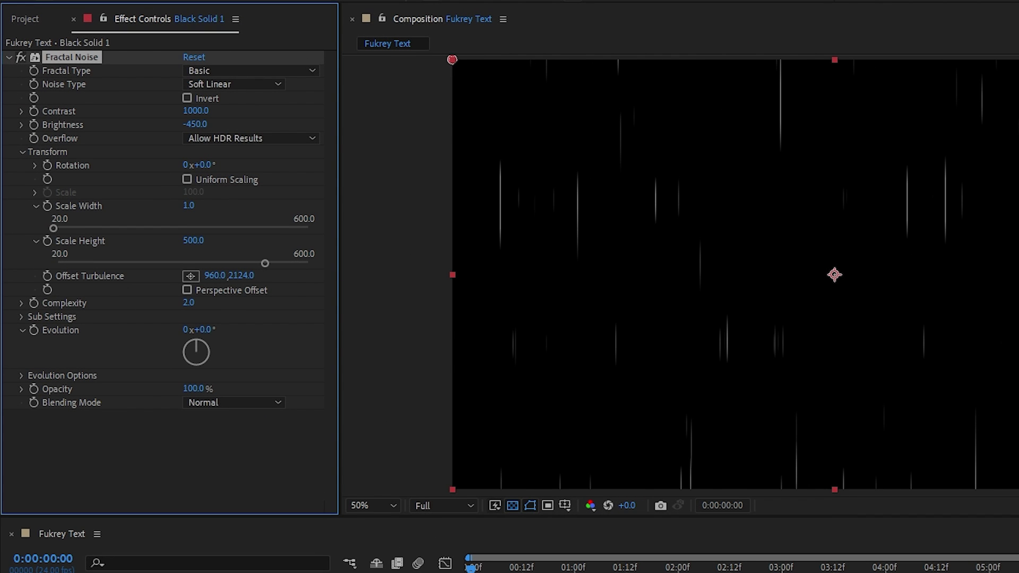
{"action": "key", "text": "ctrl+z"}
{"action": "left_click", "coordinate": [48, 276], "text": "alt"}
{"action": "scroll", "coordinate": [419, 531], "scroll_direction": "down", "scroll_amount": 3}
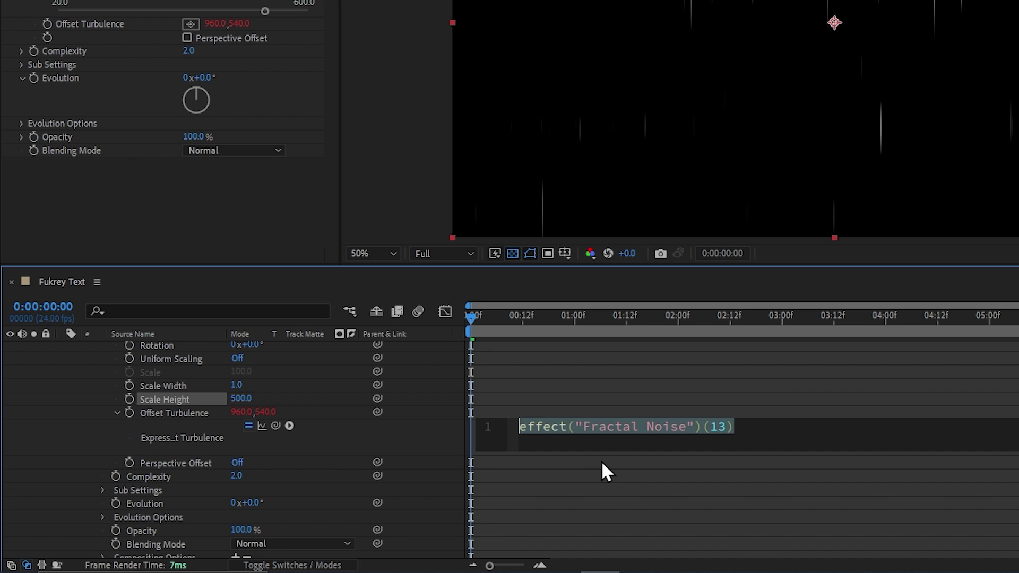
{"action": "type", "text": "[valu"}
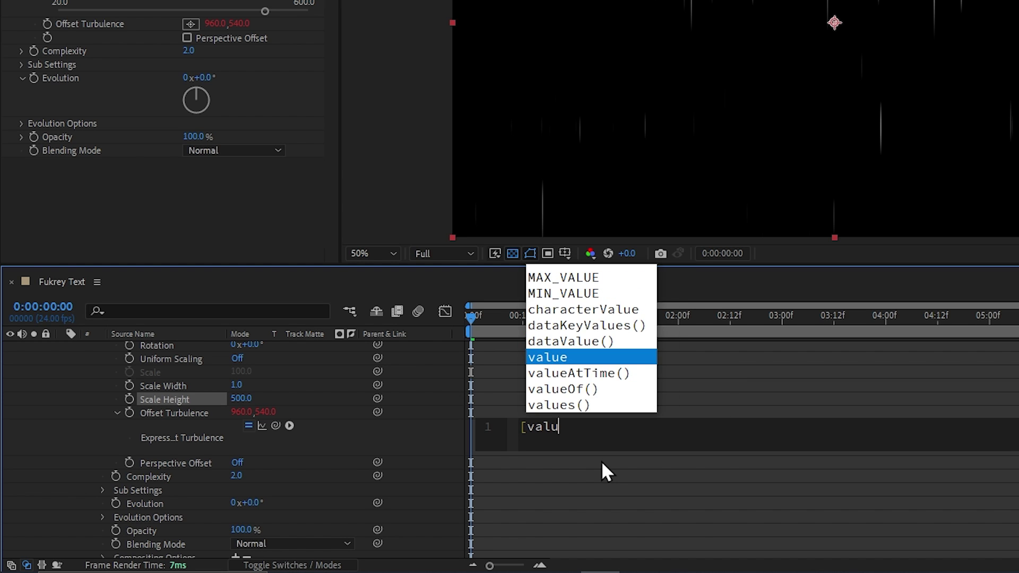
{"action": "type", "text": "e[0],"}
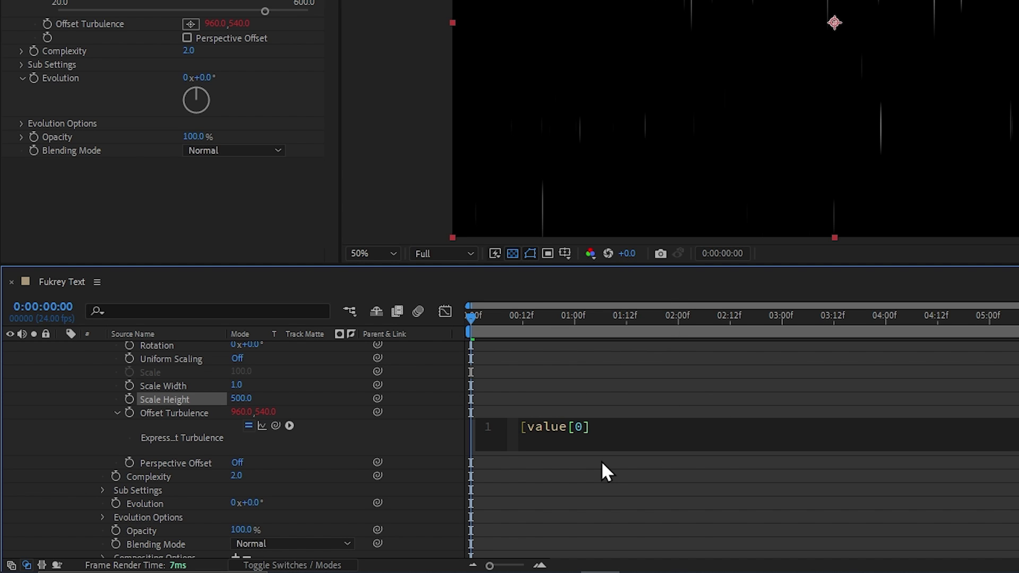
{"action": "type", "text": "time*2000]"}
{"action": "left_click", "coordinate": [470, 317]}
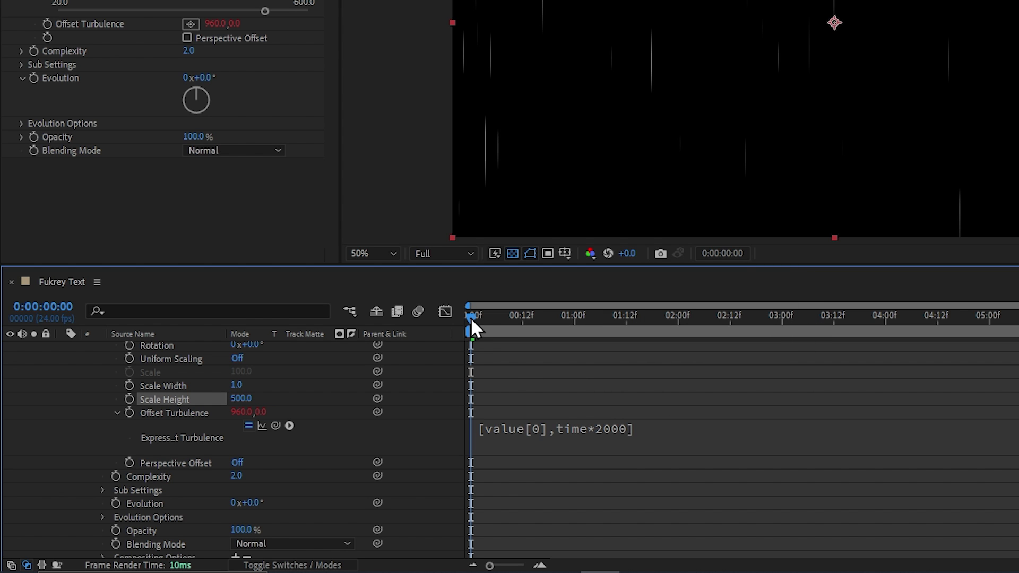
Step: Preview the motion of the vertical lines from the start of the timeline
{"action": "left_click_drag", "start_coordinate": [471, 317], "coordinate": [493, 319]}
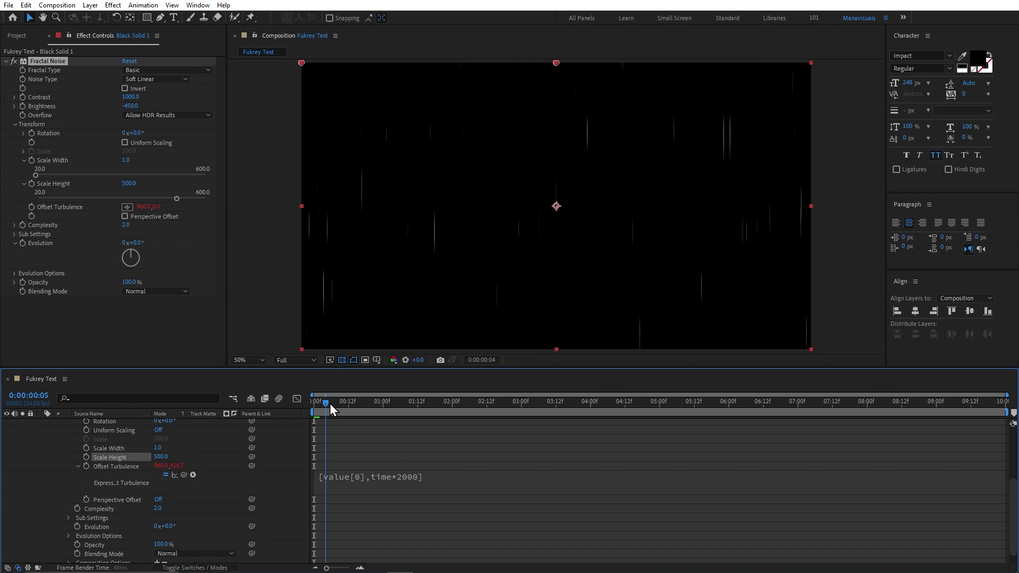
{"action": "mouse_move", "coordinate": [330, 404]}
{"action": "left_mouse_down"}
{"action": "mouse_move", "coordinate": [445, 407]}
{"action": "mouse_move", "coordinate": [309, 402]}
{"action": "left_mouse_up"}
{"action": "key", "text": "space"}
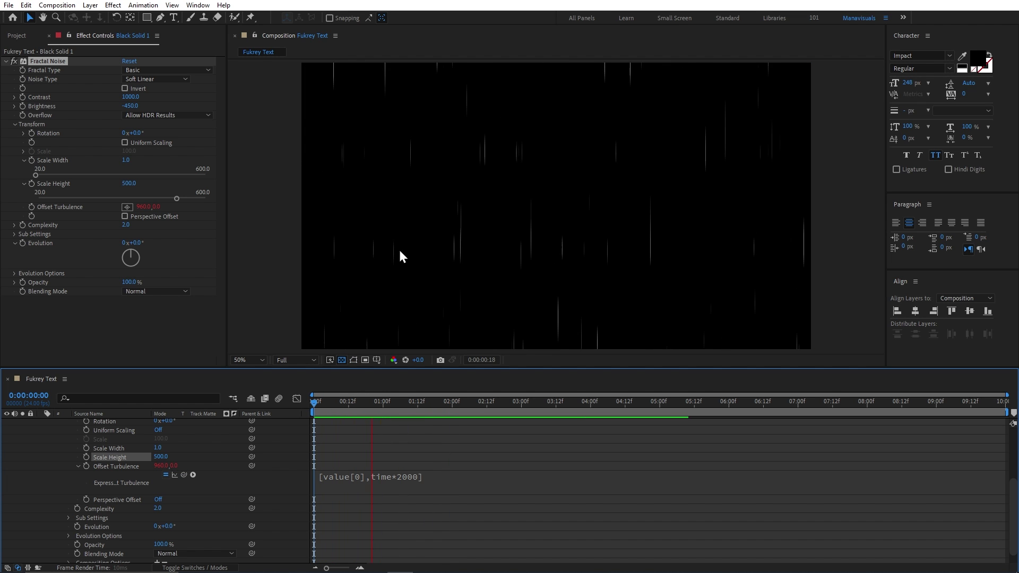
{"action": "key", "text": "space"}
Step: Apply Polar Coordinates to the black solid with Rect to Polar conversion and 100% Interpolation
{"action": "scroll", "coordinate": [324, 426], "scroll_direction": "up", "scroll_amount": 4}
{"action": "left_click", "coordinate": [132, 425]}
{"action": "key", "text": "ctrl+space"}
{"action": "type", "text": "pol"}
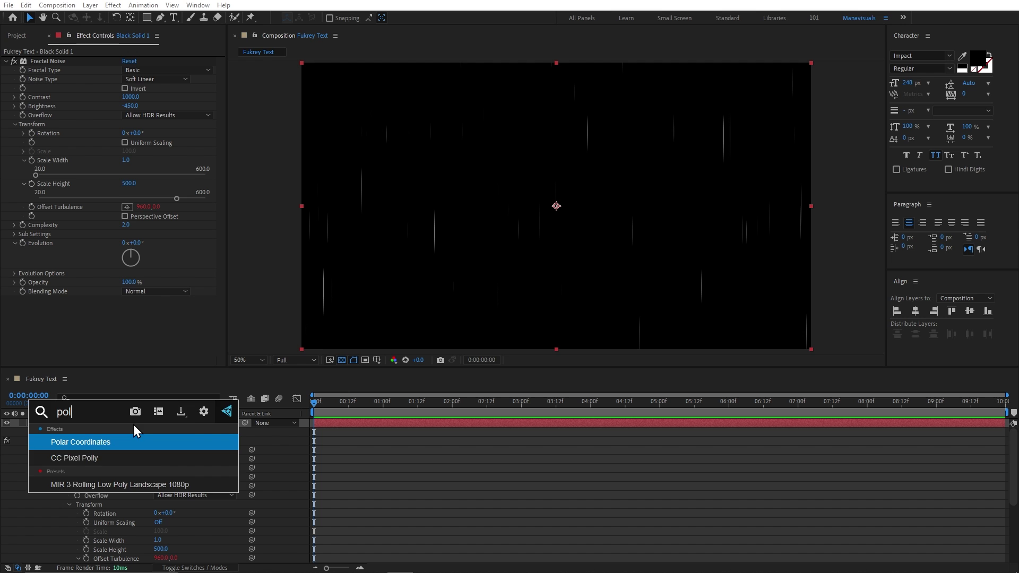
{"action": "key", "text": "Return"}
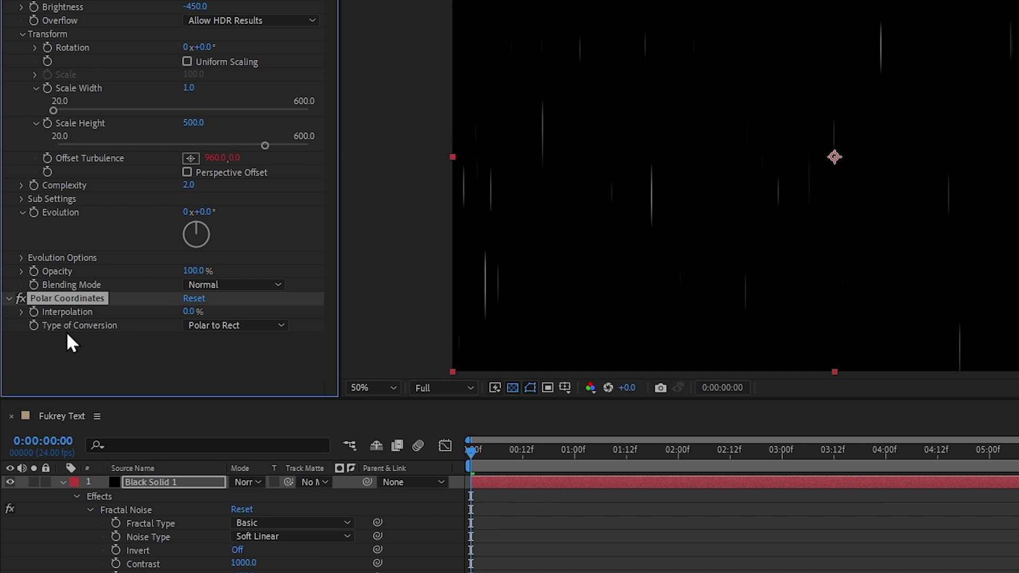
{"action": "left_click", "coordinate": [210, 326]}
{"action": "left_click", "coordinate": [273, 345]}
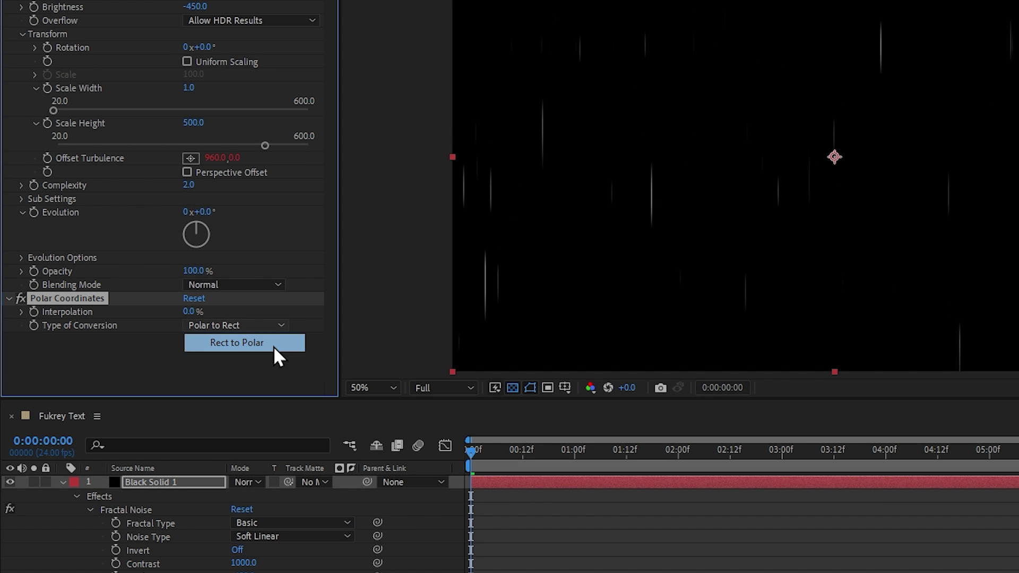
{"action": "left_click_drag", "start_coordinate": [192, 313], "coordinate": [303, 313]}
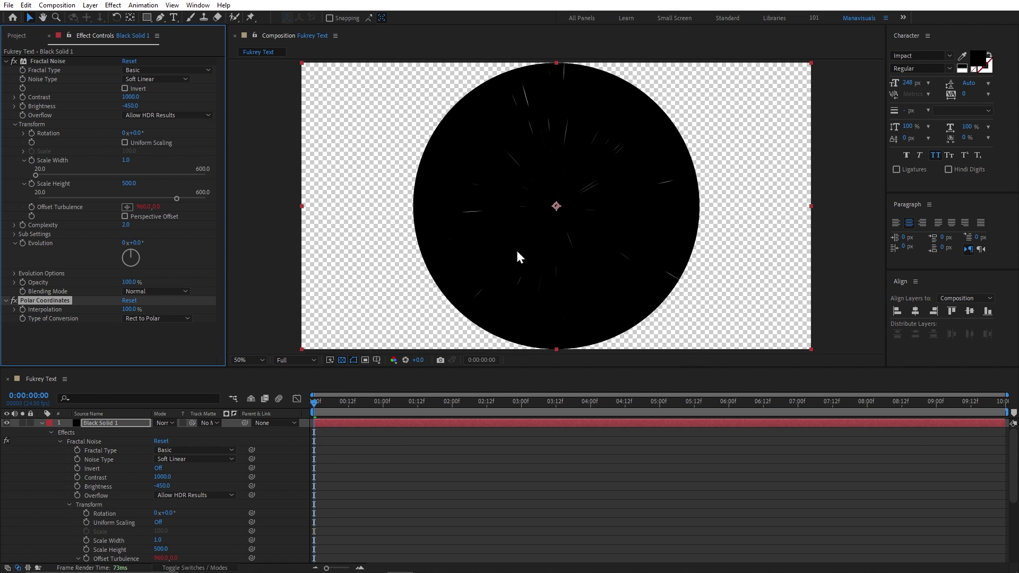
Step: Preview the radial line animation from the first frame
{"action": "left_click", "coordinate": [316, 408]}
{"action": "key", "text": "space"}
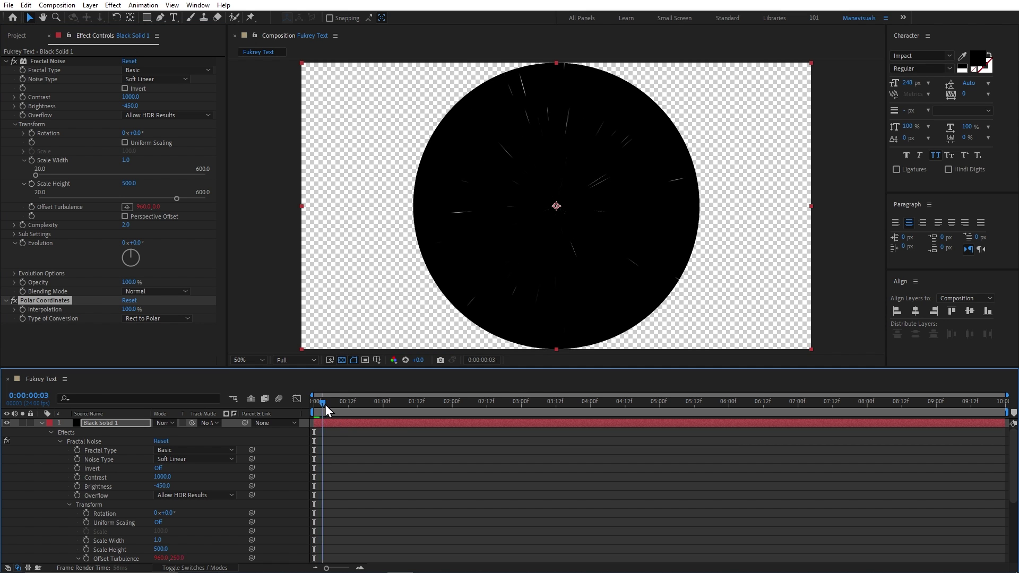
{"action": "key", "text": "space"}
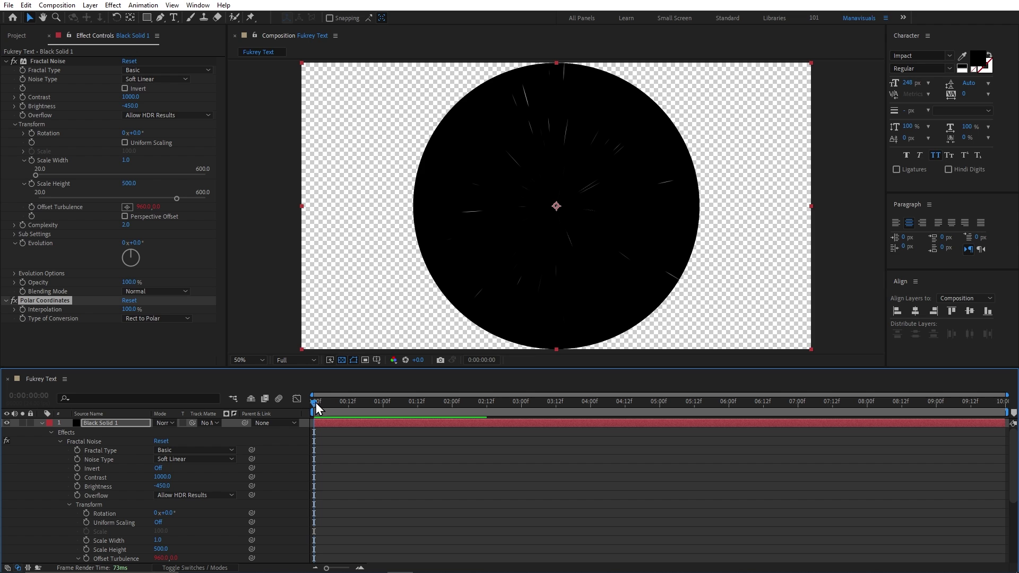
Step: Apply the Transform effect to the solid and set its Scale to 207 so the lines fill the frame
{"action": "key", "text": "ctrl+space"}
{"action": "type", "text": "tra"}
{"action": "key", "text": "Return"}
{"action": "left_click_drag", "start_coordinate": [128, 247], "coordinate": [183, 247]}
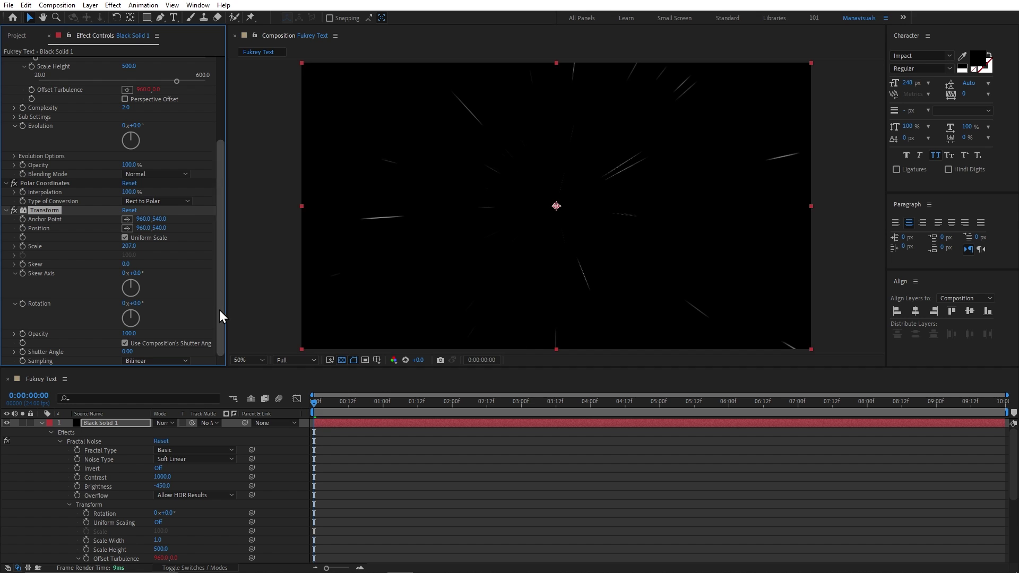
{"action": "left_click", "coordinate": [314, 406]}
{"action": "key", "text": "space"}
{"action": "key", "text": "space"}
Step: Collapse all effects on the solid and play back the full-frame radial line animation
{"action": "left_click", "coordinate": [44, 210]}
{"action": "key", "text": "ctrl+a"}
{"action": "left_click", "coordinate": [6, 211]}
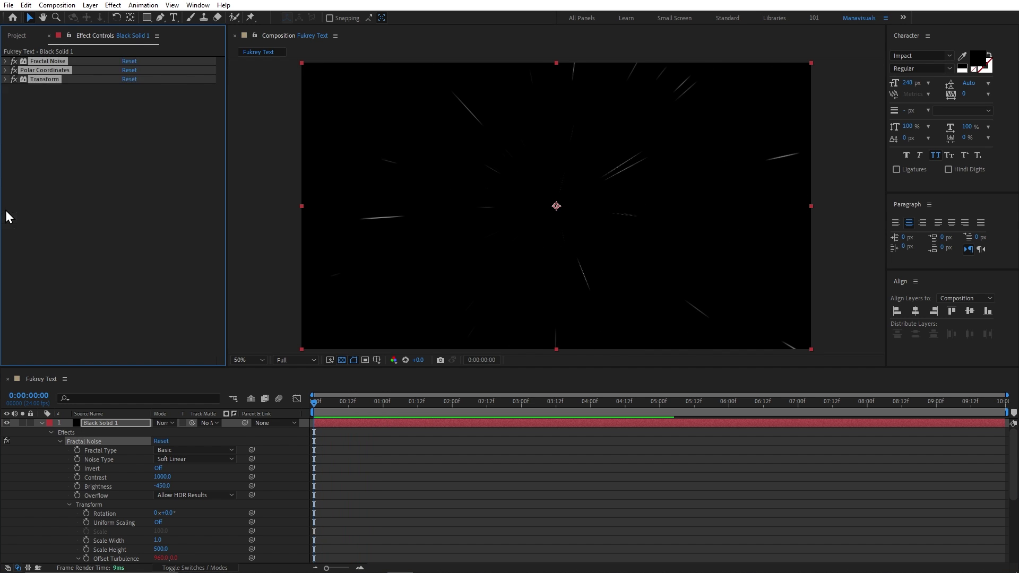
{"action": "left_click", "coordinate": [265, 213]}
{"action": "key", "text": "space"}
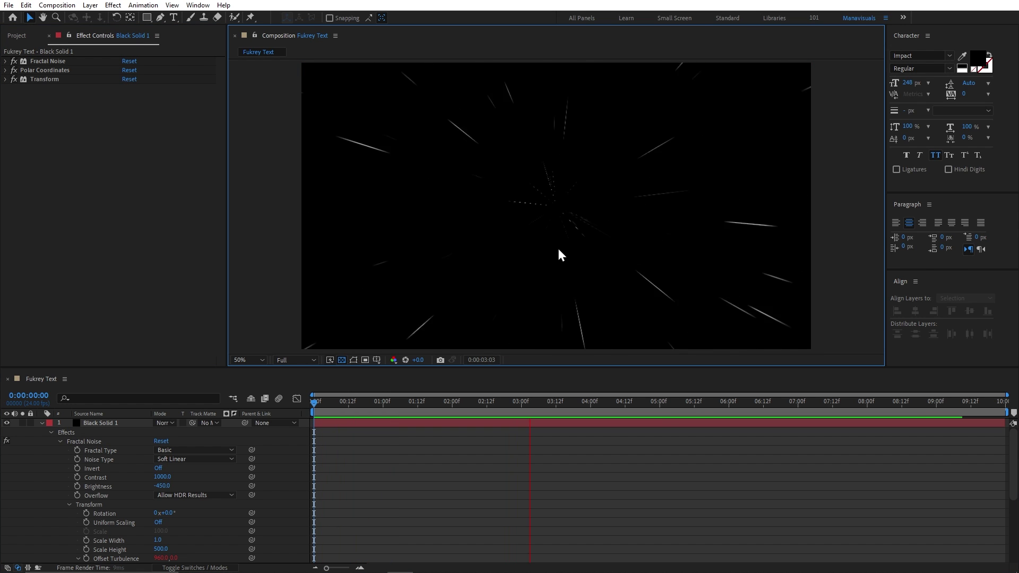
{"action": "key", "text": "space"}
{"action": "left_click", "coordinate": [147, 17]}
{"action": "left_click_drag", "start_coordinate": [150, 20], "coordinate": [185, 38]}
{"action": "left_click_drag", "start_coordinate": [555, 205], "coordinate": [604, 269]}
{"action": "key", "text": "ctrl+z"}
{"action": "key", "text": "v"}
Step: Pre-compose the black solid as "BG Lines", moving all attributes into the new composition
{"action": "left_click", "coordinate": [41, 423]}
{"action": "right_click", "coordinate": [86, 425]}
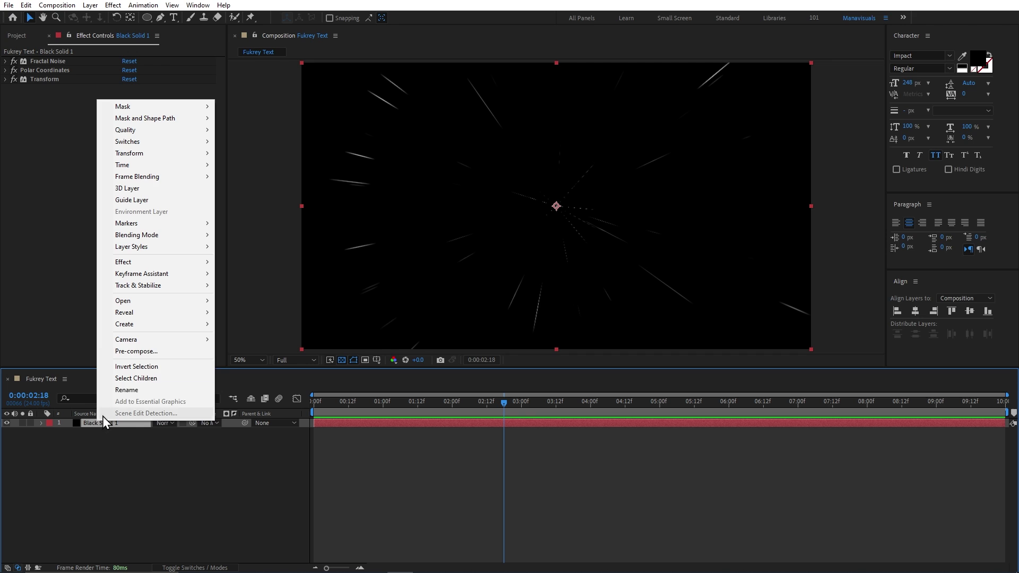
{"action": "left_click", "coordinate": [137, 353]}
{"action": "type", "text": "B"}
{"action": "type", "text": "G Lines"}
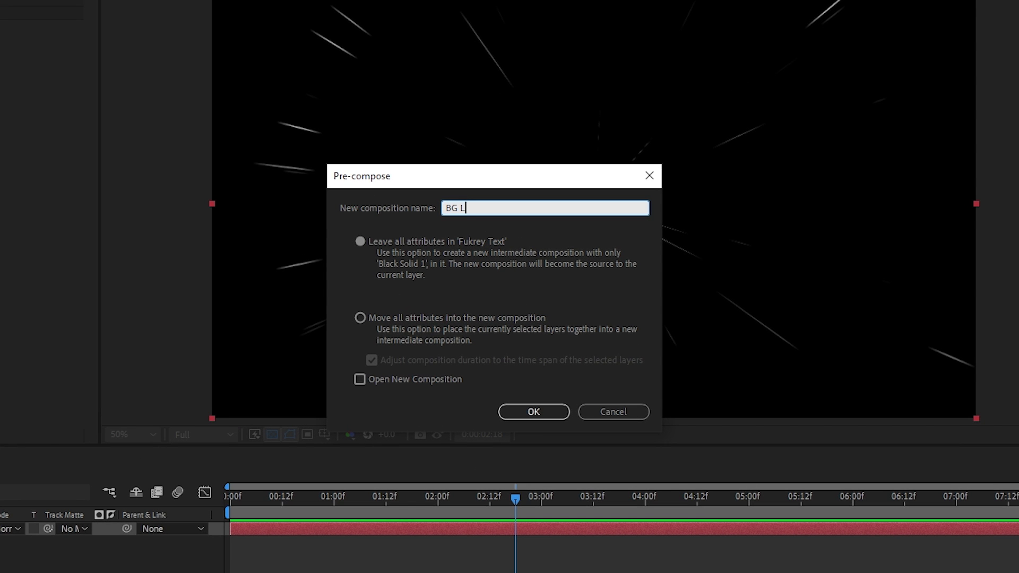
{"action": "left_click", "coordinate": [361, 318]}
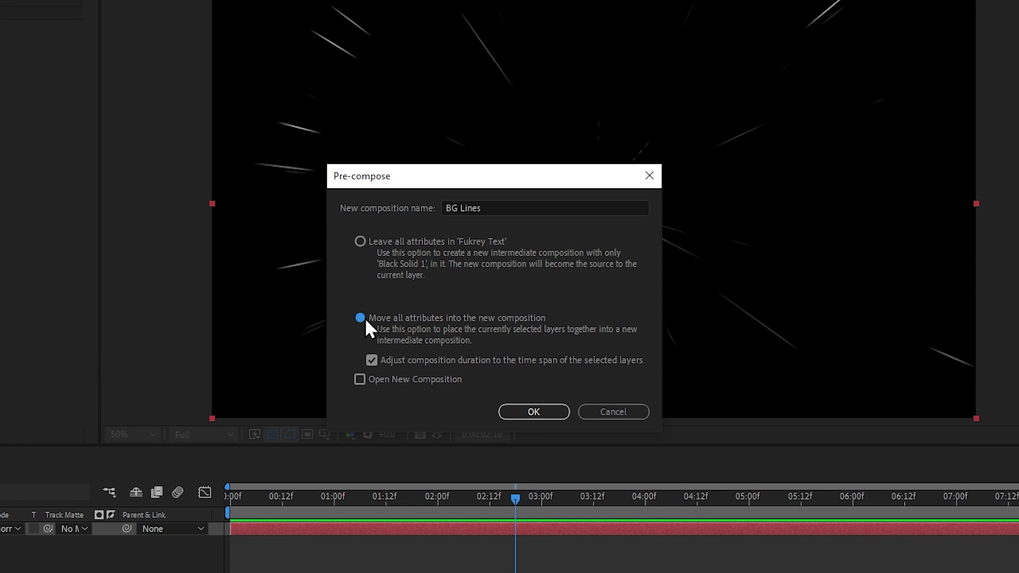
{"action": "left_click", "coordinate": [520, 413]}
Step: Draw a circular mask around the centre of the BG Lines layer and invert it
{"action": "key", "text": "q"}
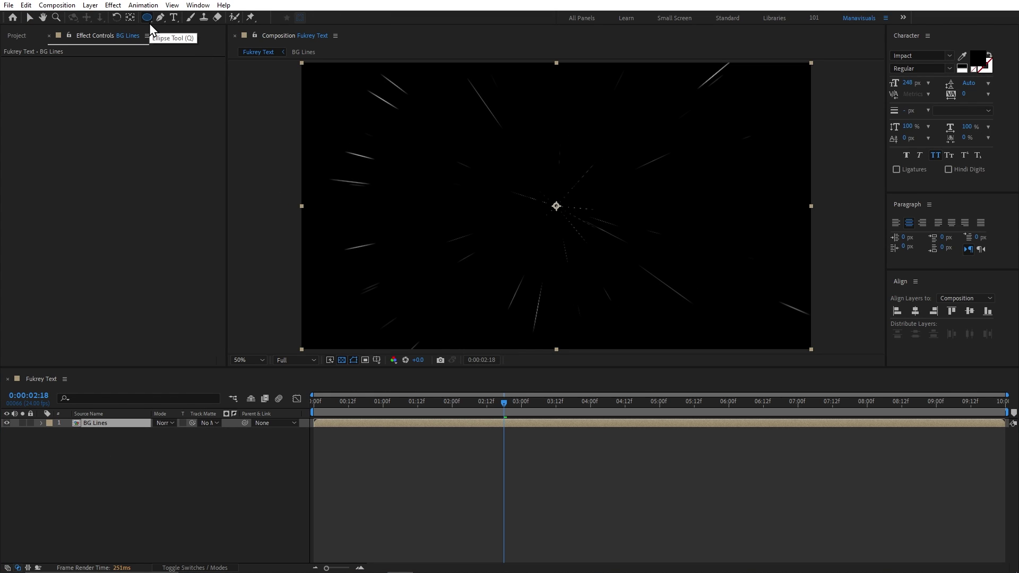
{"action": "left_click_drag", "start_coordinate": [553, 204], "coordinate": [624, 293]}
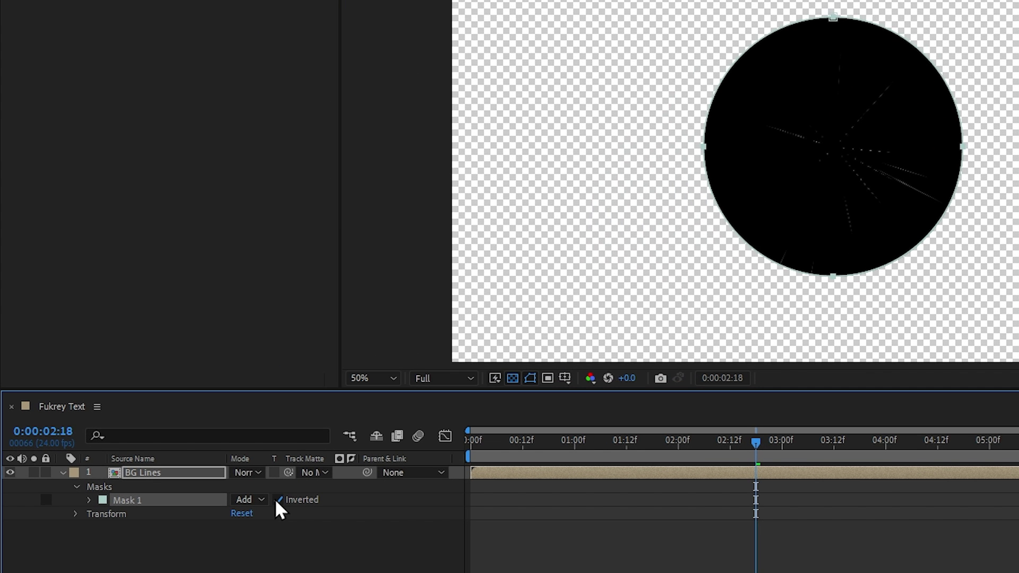
{"action": "left_click", "coordinate": [185, 441]}
Step: Increase the BG Lines mask feather for a wide, soft edge, and hide the layer's mask properties
{"action": "key", "text": "f"}
{"action": "left_click_drag", "start_coordinate": [275, 499], "coordinate": [432, 498]}
{"action": "left_click", "coordinate": [229, 520]}
{"action": "left_click", "coordinate": [223, 474]}
{"action": "key", "text": "f"}
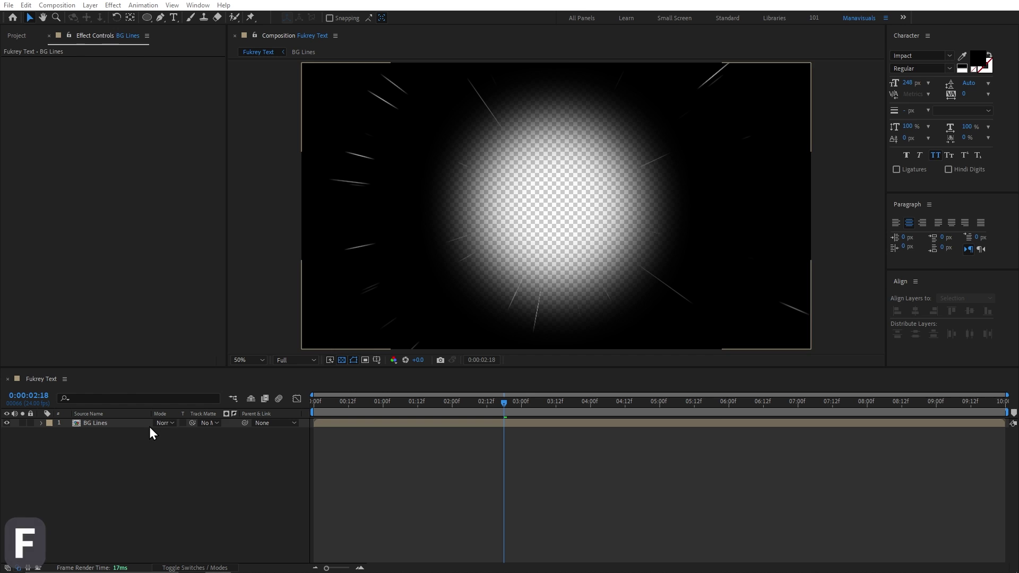
{"action": "left_click", "coordinate": [234, 523]}
Step: Import BG Texture.jpg from the file browser into the Fukrey Text composition as a layer
{"action": "left_click_drag", "start_coordinate": [1018, 134], "coordinate": [631, 128]}
{"action": "left_click_drag", "start_coordinate": [522, 241], "coordinate": [148, 477]}
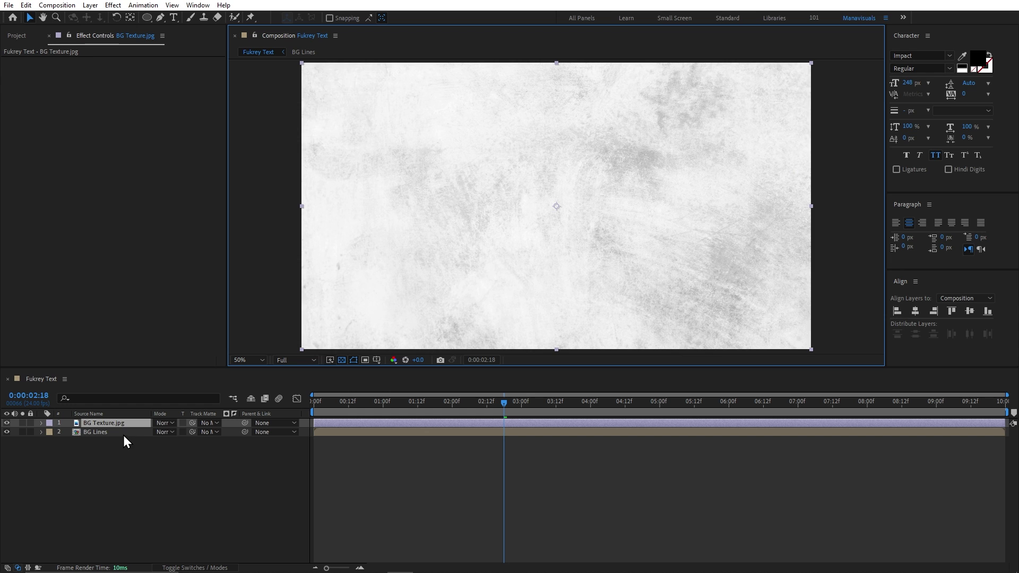
Step: Move BG Texture.jpg beneath BG Lines and bring Fukrey Trailer.mp4 into the Fukrey Text composition as a layer
{"action": "left_click_drag", "start_coordinate": [119, 426], "coordinate": [120, 450]}
{"action": "left_click_drag", "start_coordinate": [1018, 262], "coordinate": [156, 462]}
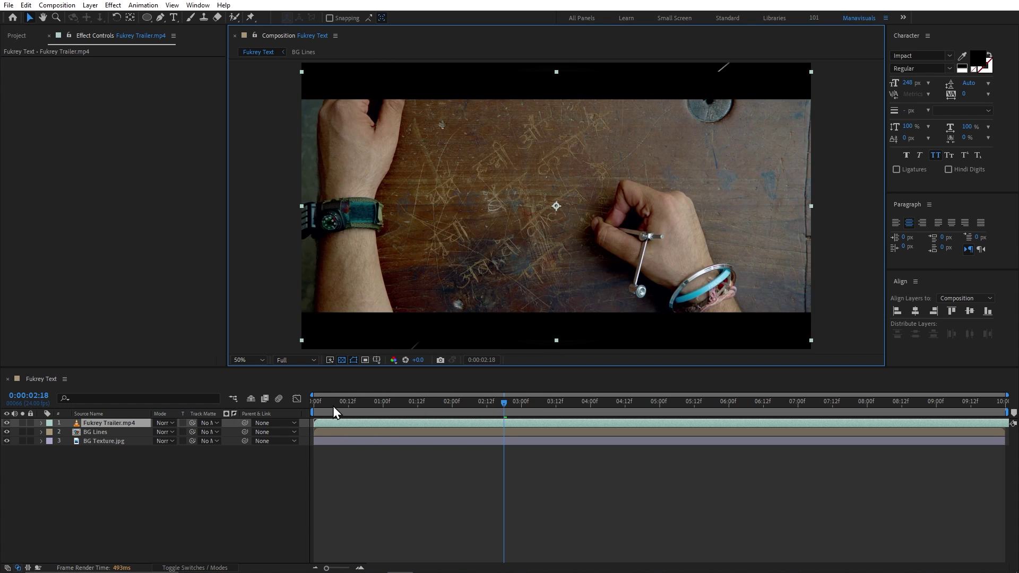
Step: Open the Fukrey Trailer.mp4 layer in its own viewer for reference and place it, hidden, below all other layers
{"action": "left_click_drag", "start_coordinate": [332, 406], "coordinate": [352, 405]}
{"action": "double_click", "coordinate": [118, 422]}
{"action": "left_click_drag", "start_coordinate": [118, 422], "coordinate": [88, 470]}
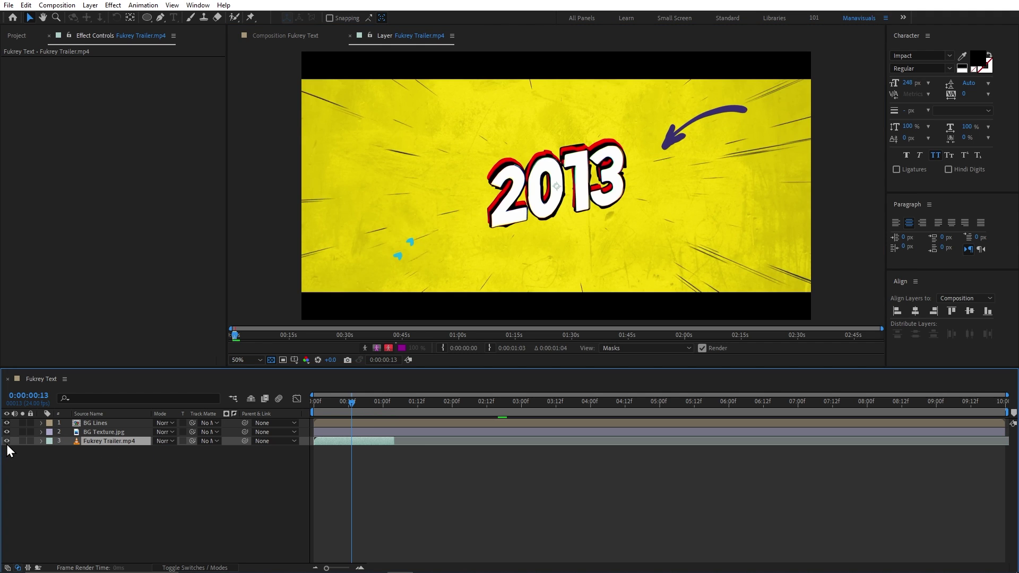
{"action": "left_click", "coordinate": [103, 458]}
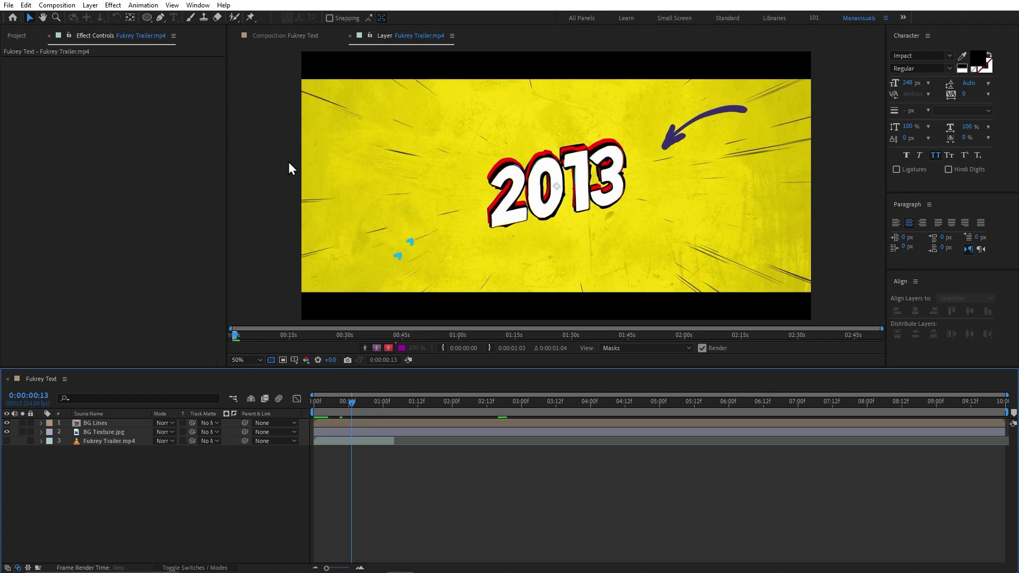
Step: Apply the Invert effect to the BG Lines layer and set its blending mode to Multiply
{"action": "left_click", "coordinate": [291, 36]}
{"action": "mouse_move", "coordinate": [339, 403]}
{"action": "left_mouse_down"}
{"action": "mouse_move", "coordinate": [323, 402]}
{"action": "mouse_move", "coordinate": [340, 403]}
{"action": "left_mouse_up"}
{"action": "left_click", "coordinate": [408, 37]}
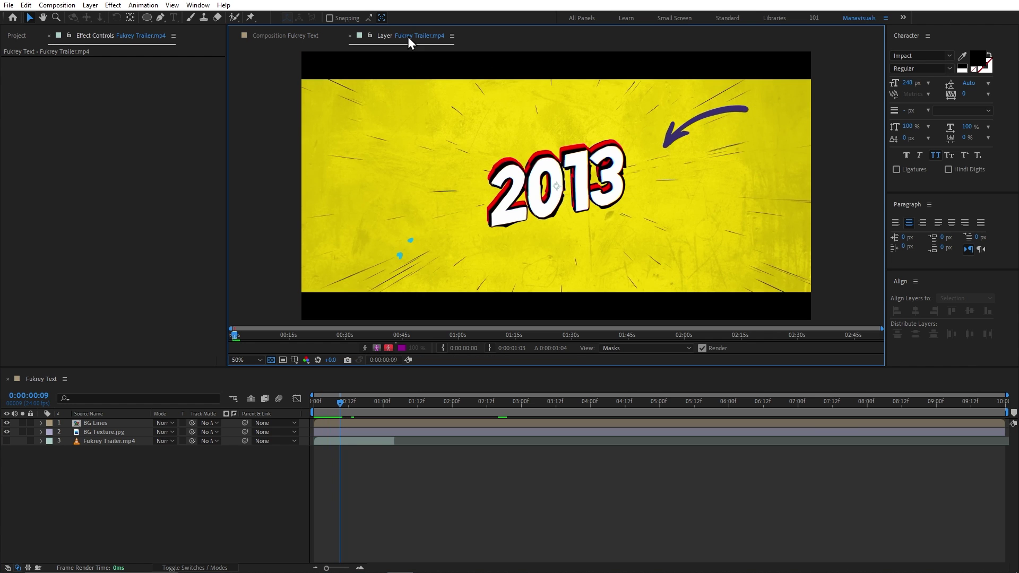
{"action": "left_click", "coordinate": [298, 37]}
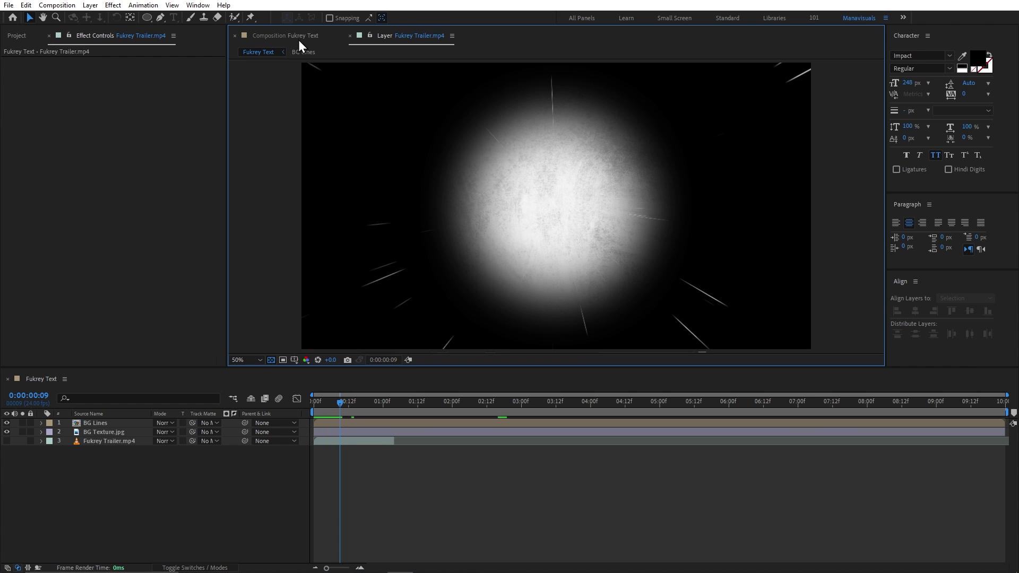
{"action": "left_click", "coordinate": [106, 424]}
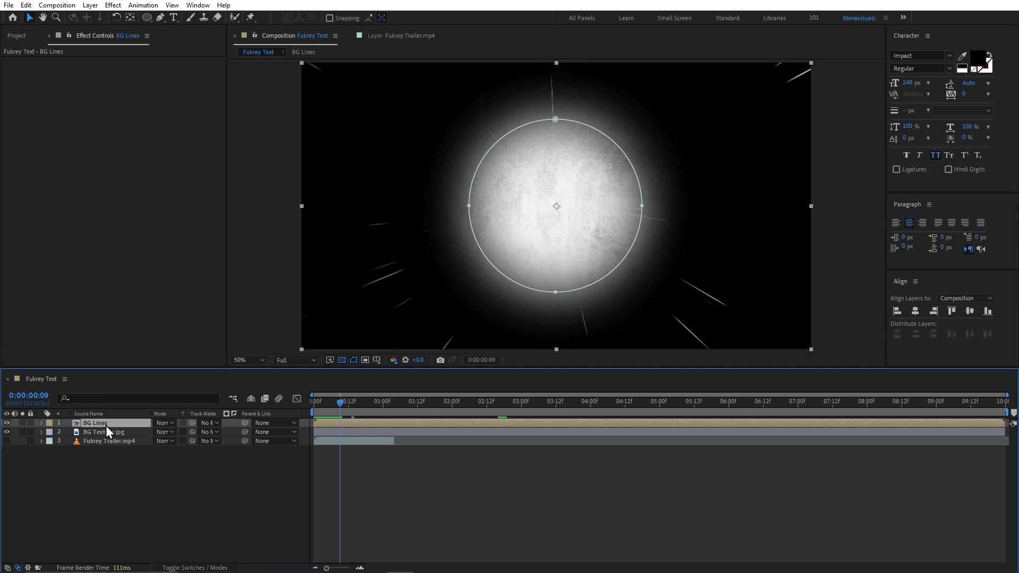
{"action": "key", "text": "ctrl+space"}
{"action": "type", "text": "inver"}
{"action": "key", "text": "Return"}
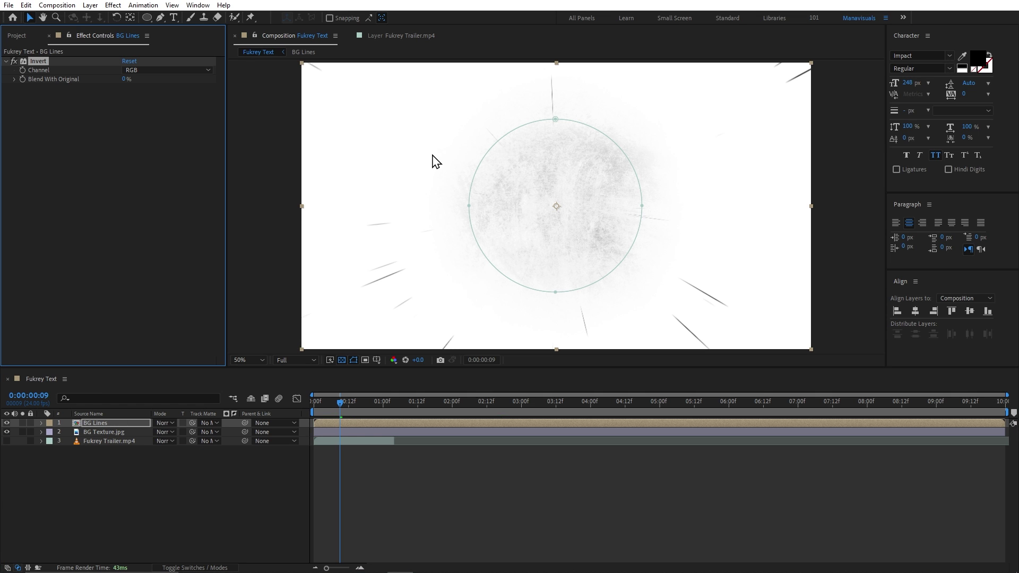
{"action": "left_click", "coordinate": [174, 422]}
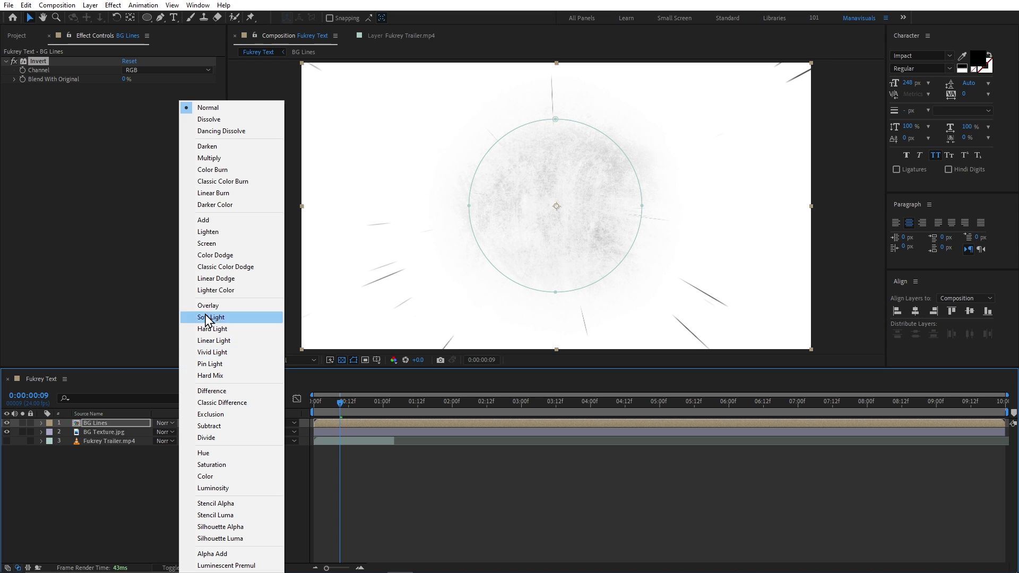
{"action": "left_click", "coordinate": [236, 160]}
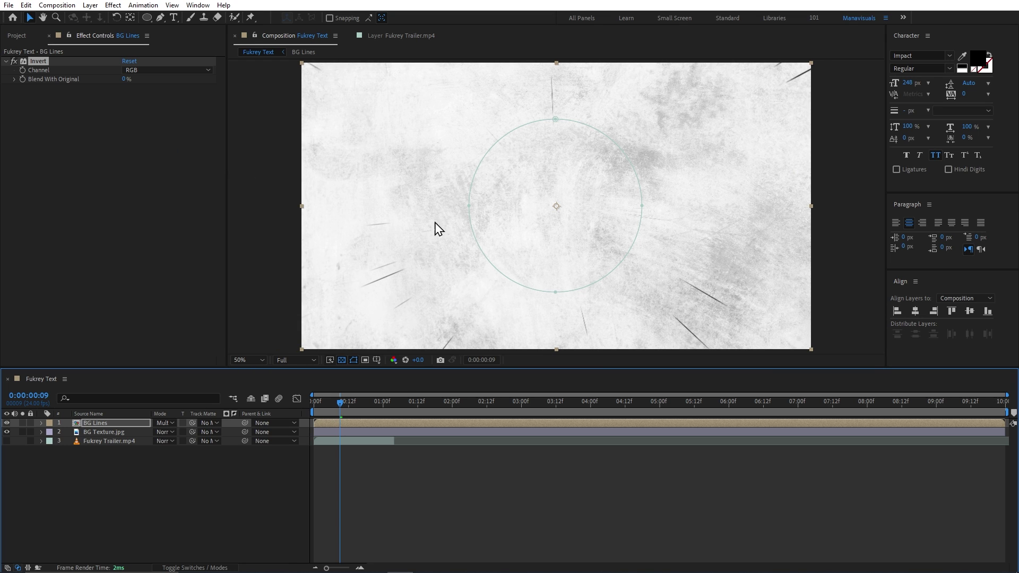
Step: Apply Tint to BG Texture.jpg and sample the yellow background of the trailer for Map White To
{"action": "left_click", "coordinate": [126, 434]}
{"action": "key", "text": "ctrl+space"}
{"action": "type", "text": "tint"}
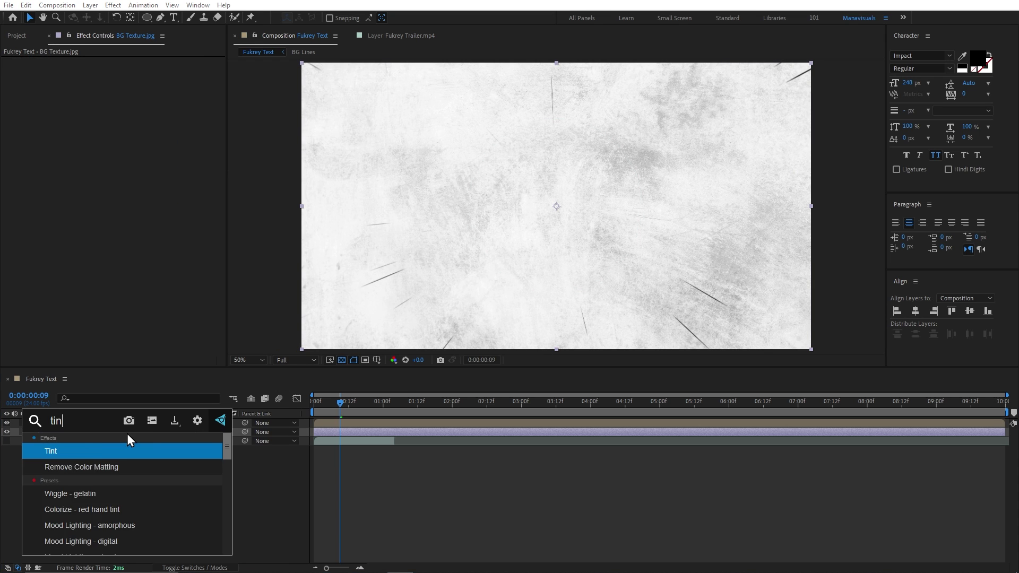
{"action": "key", "text": "Return"}
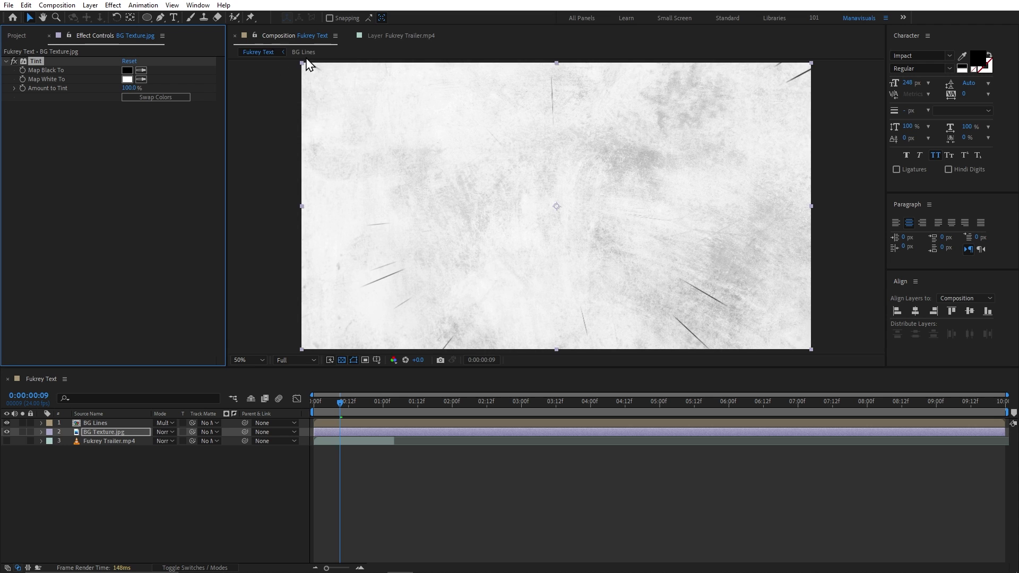
{"action": "left_click", "coordinate": [387, 36]}
{"action": "left_click", "coordinate": [140, 79]}
{"action": "left_click", "coordinate": [509, 98]}
{"action": "left_click", "coordinate": [263, 36]}
Step: Set the Tint effect's Map Black To colour to a dark shade of the same yellow and compare with the trailer
{"action": "left_click", "coordinate": [141, 70]}
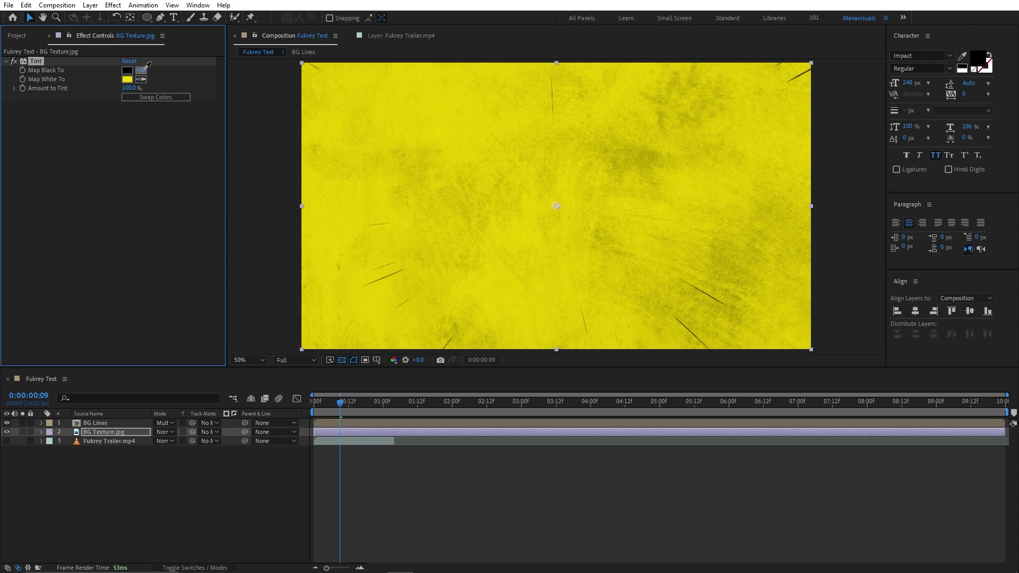
{"action": "left_click", "coordinate": [127, 78]}
{"action": "left_click", "coordinate": [124, 72]}
{"action": "left_click_drag", "start_coordinate": [336, 139], "coordinate": [155, 137]}
{"action": "left_click", "coordinate": [185, 172]}
{"action": "left_click", "coordinate": [184, 247]}
{"action": "left_click", "coordinate": [291, 155]}
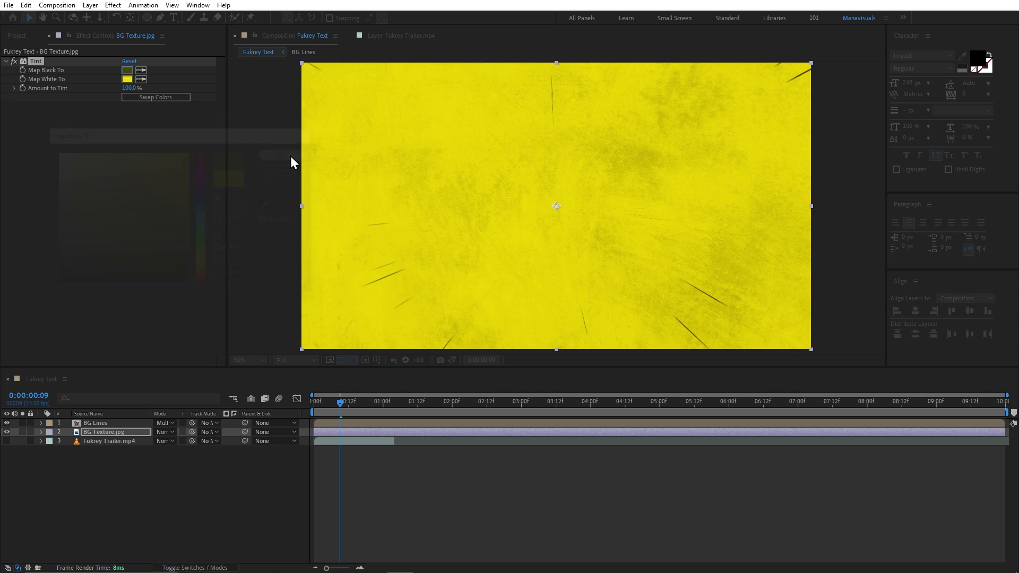
{"action": "left_click", "coordinate": [380, 36]}
{"action": "left_click", "coordinate": [308, 36]}
{"action": "left_click", "coordinate": [380, 35]}
{"action": "left_click", "coordinate": [301, 38]}
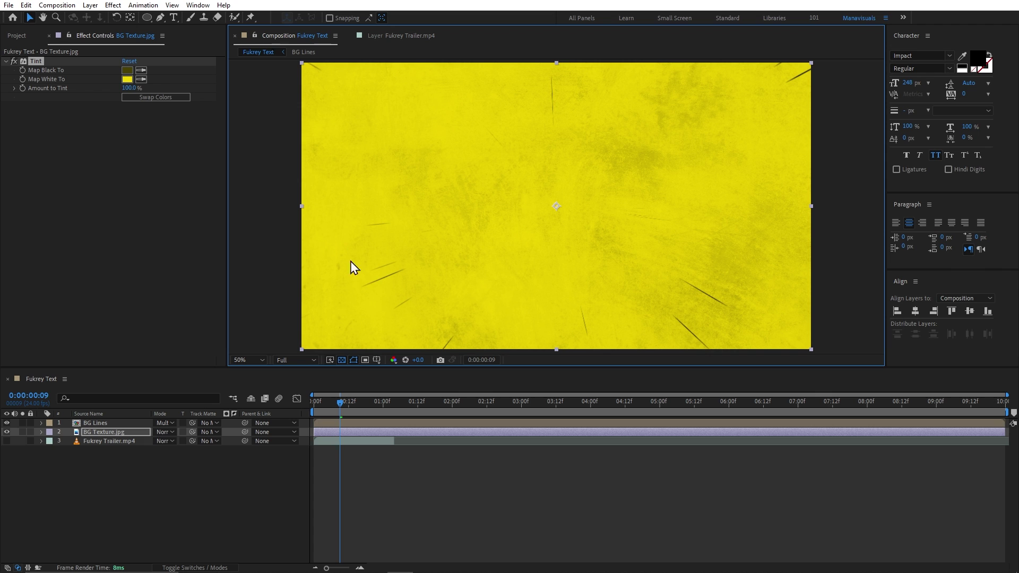
Step: Duplicate the black solid inside BG Lines, set the copy's Fractal Noise Evolution to 83° and its blending mode to Screen
{"action": "left_click", "coordinate": [393, 36]}
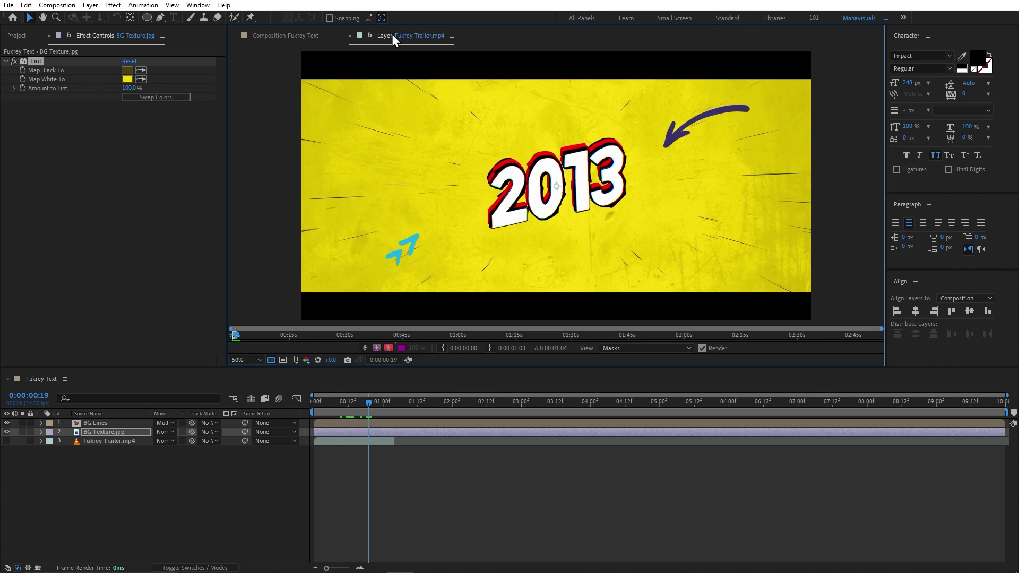
{"action": "left_click", "coordinate": [295, 37]}
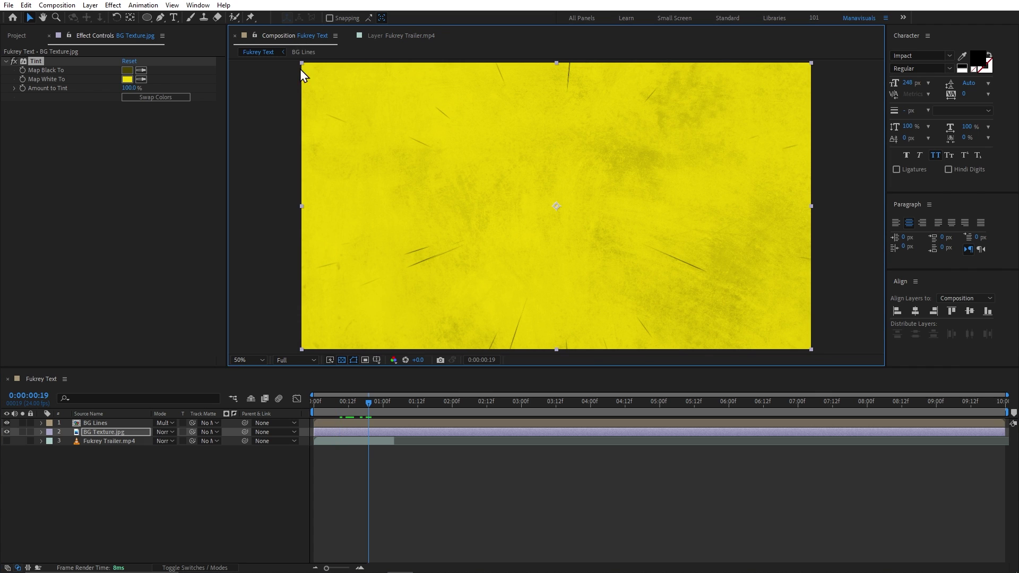
{"action": "double_click", "coordinate": [109, 424]}
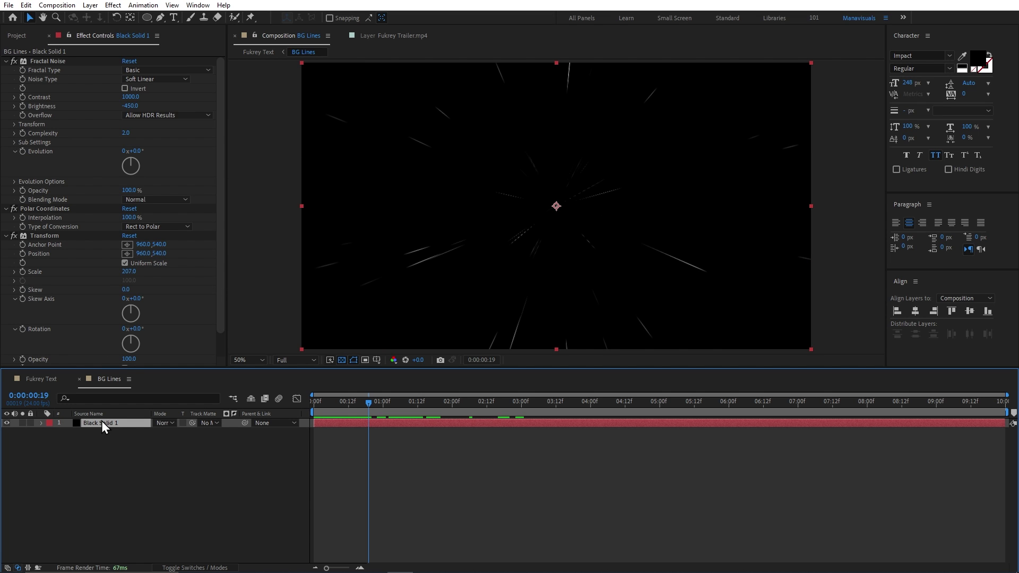
{"action": "key", "text": "ctrl+d"}
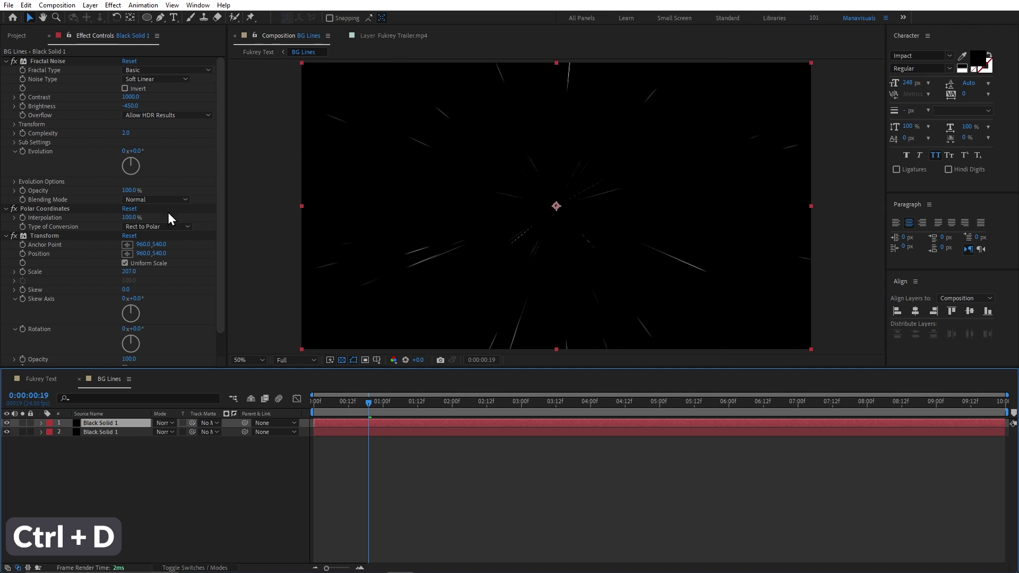
{"action": "left_click_drag", "start_coordinate": [133, 154], "coordinate": [185, 158]}
{"action": "left_click", "coordinate": [175, 422]}
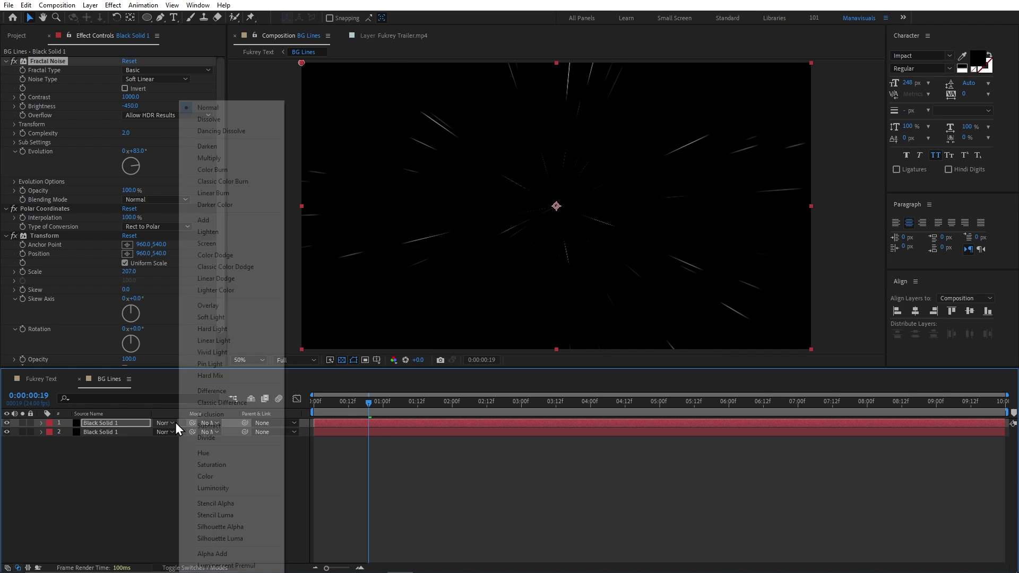
{"action": "left_click", "coordinate": [208, 243]}
{"action": "left_click", "coordinate": [6, 432]}
{"action": "left_click", "coordinate": [41, 378]}
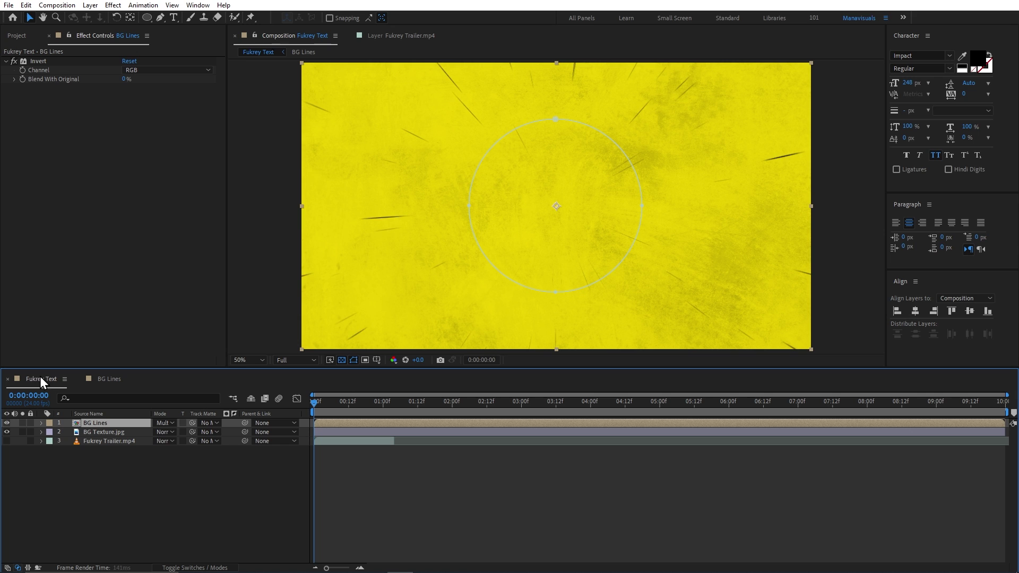
Step: Apply Curves to the BG Lines layer in Fukrey Text and bend the RGB curve downward to darken the lines
{"action": "key", "text": "ctrl+space"}
{"action": "type", "text": "cur"}
{"action": "key", "text": "Return"}
{"action": "left_click_drag", "start_coordinate": [62, 224], "coordinate": [83, 243]}
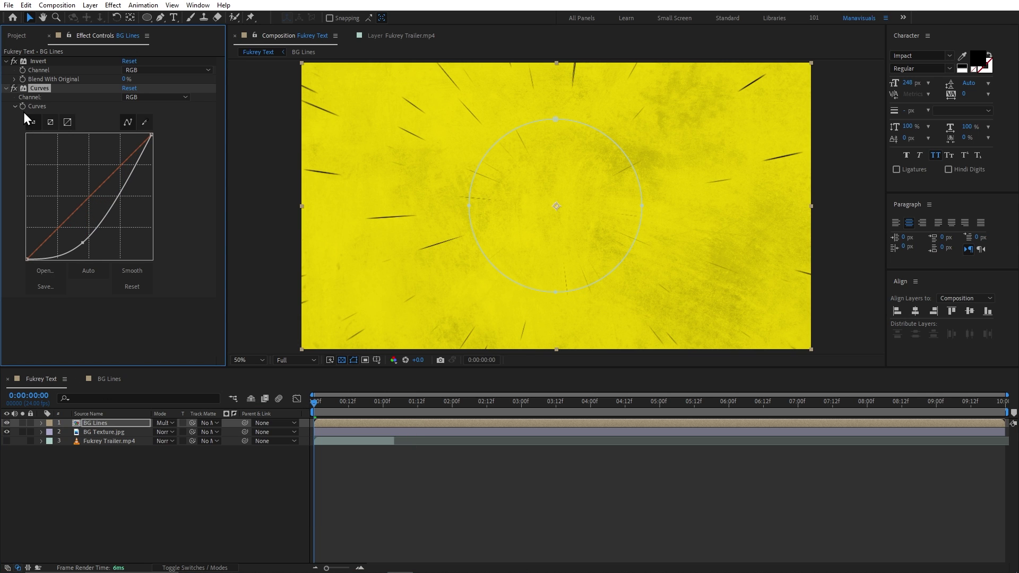
{"action": "left_click", "coordinate": [6, 89]}
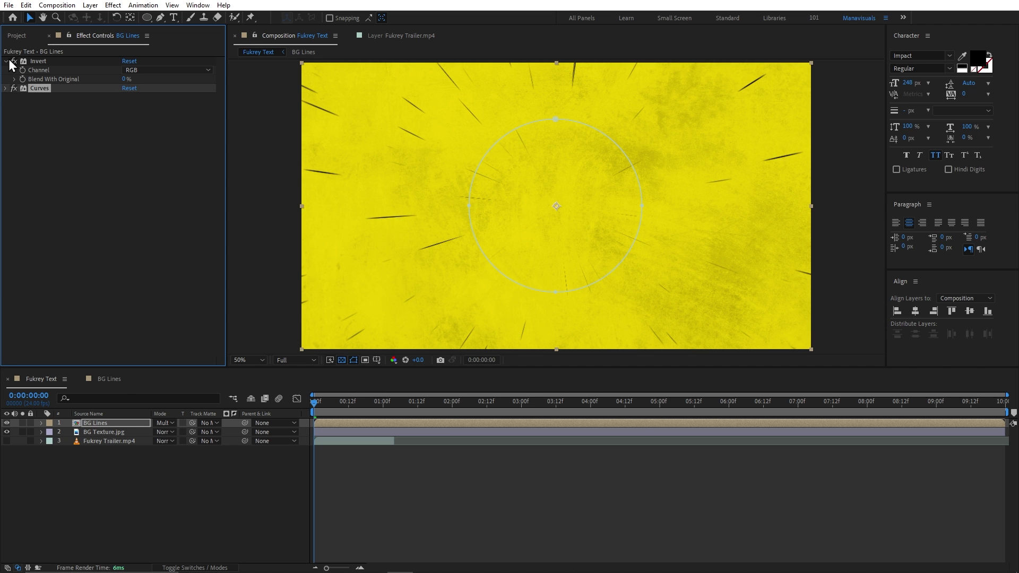
{"action": "left_click", "coordinate": [6, 62]}
{"action": "left_click", "coordinate": [89, 153]}
{"action": "left_click", "coordinate": [265, 101]}
Step: Check the trailer reference and create a black solid named "Black Borders" above the other layers in Fukrey Text
{"action": "left_click", "coordinate": [410, 34]}
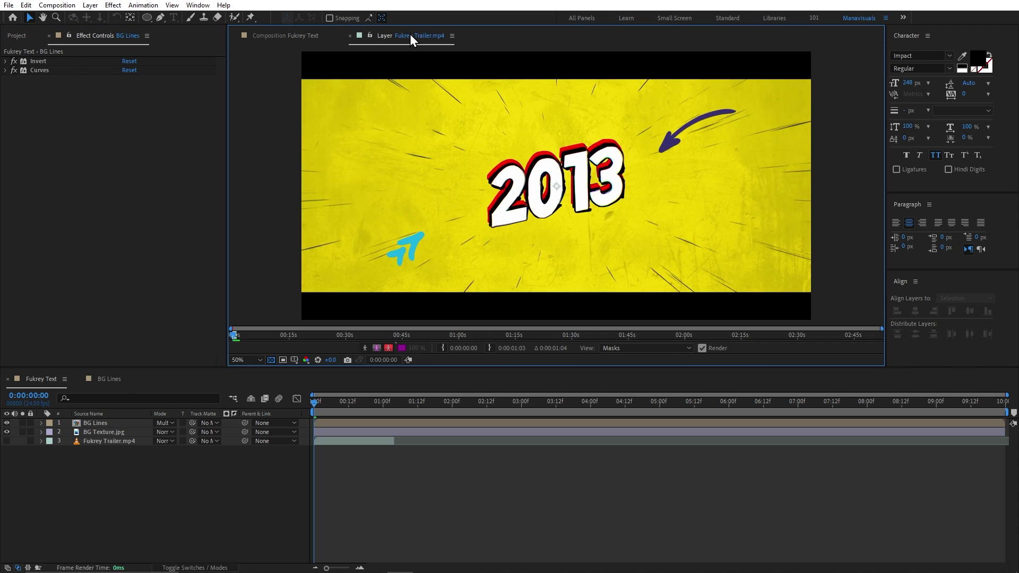
{"action": "left_click", "coordinate": [292, 34]}
{"action": "type", "text": "Black Borders"}
{"action": "key", "text": "Return"}
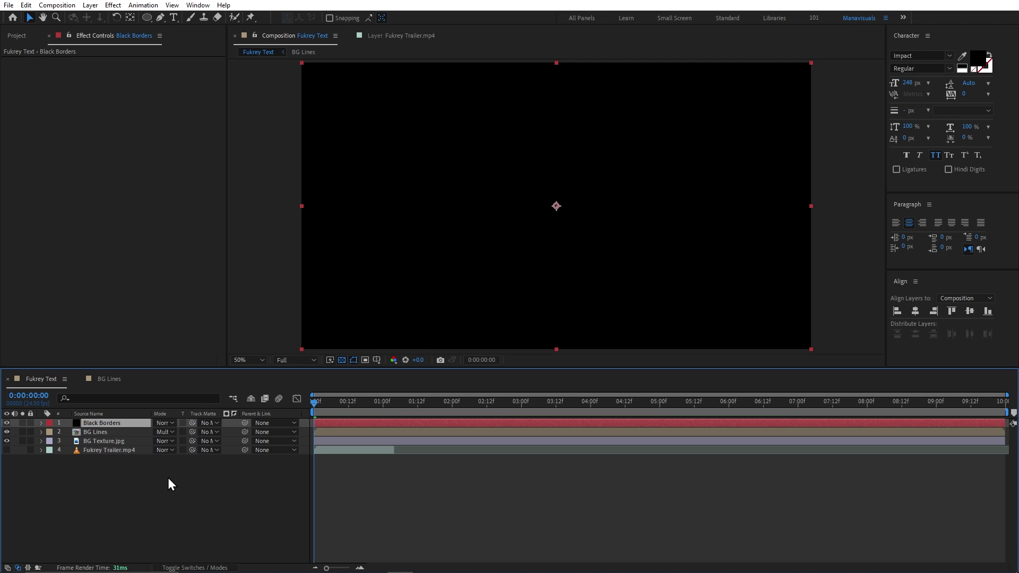
Step: Add a full-frame rectangular mask to Black Borders and pull its upper and lower edges symmetrically inward to letterbox height
{"action": "left_click", "coordinate": [149, 18]}
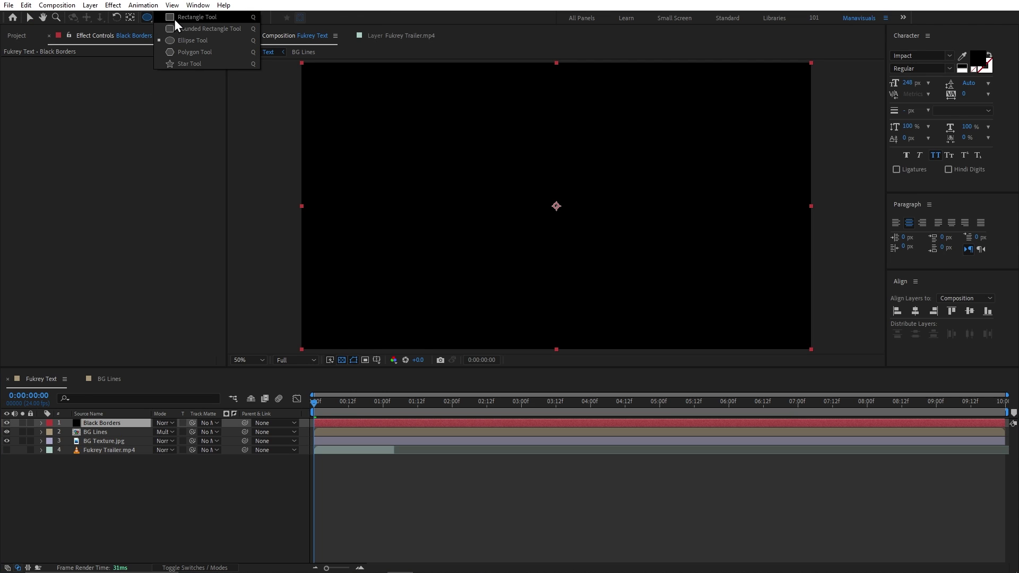
{"action": "left_click", "coordinate": [174, 19]}
{"action": "double_click", "coordinate": [147, 20]}
{"action": "key", "text": "v"}
{"action": "left_click", "coordinate": [497, 68]}
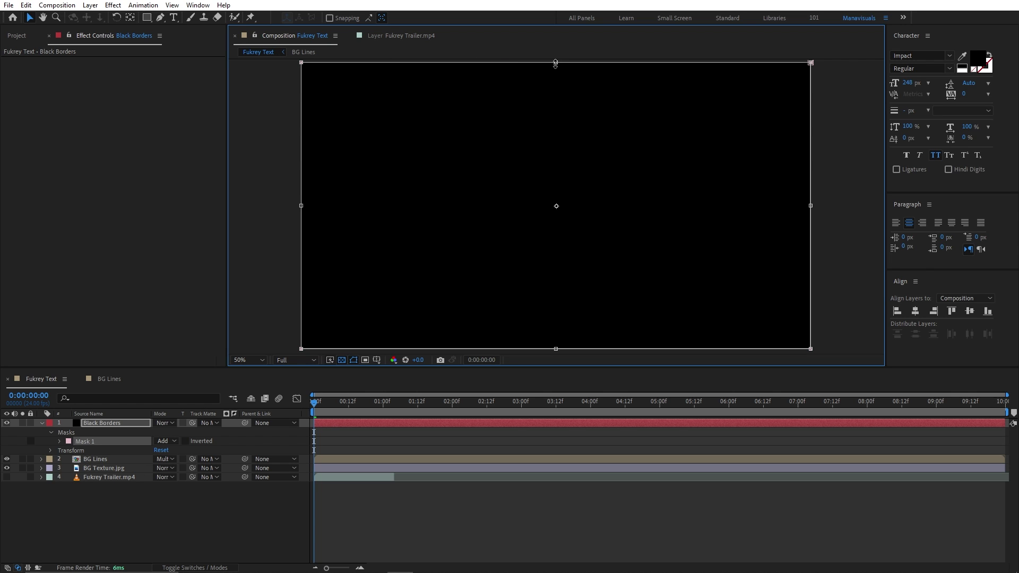
{"action": "left_click_drag", "start_coordinate": [556, 66], "coordinate": [556, 105]}
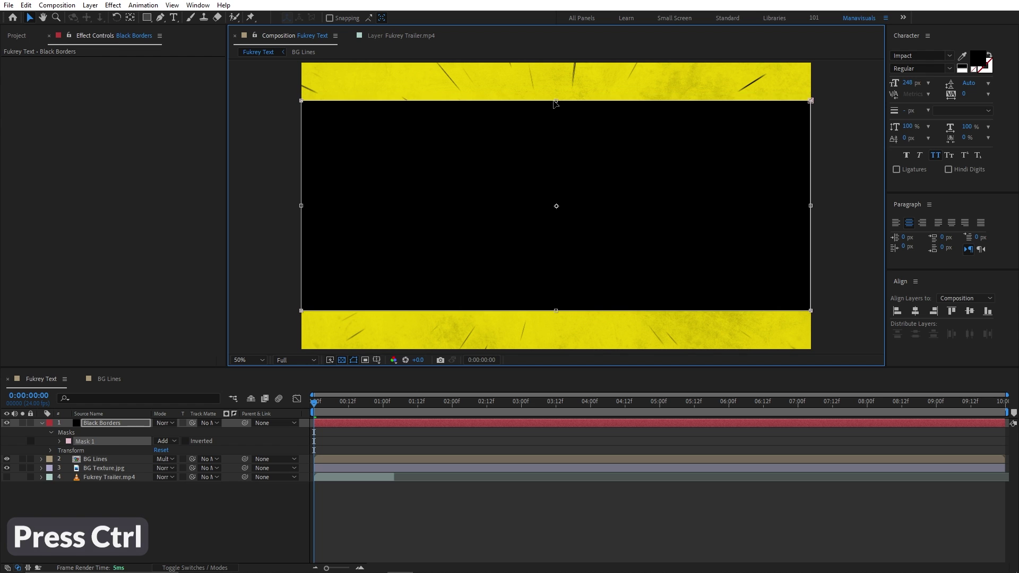
Step: Invert the Black Borders mask to form the letterbox bars and preview the composition
{"action": "left_click", "coordinate": [186, 441]}
{"action": "left_click", "coordinate": [278, 514]}
{"action": "key", "text": "space"}
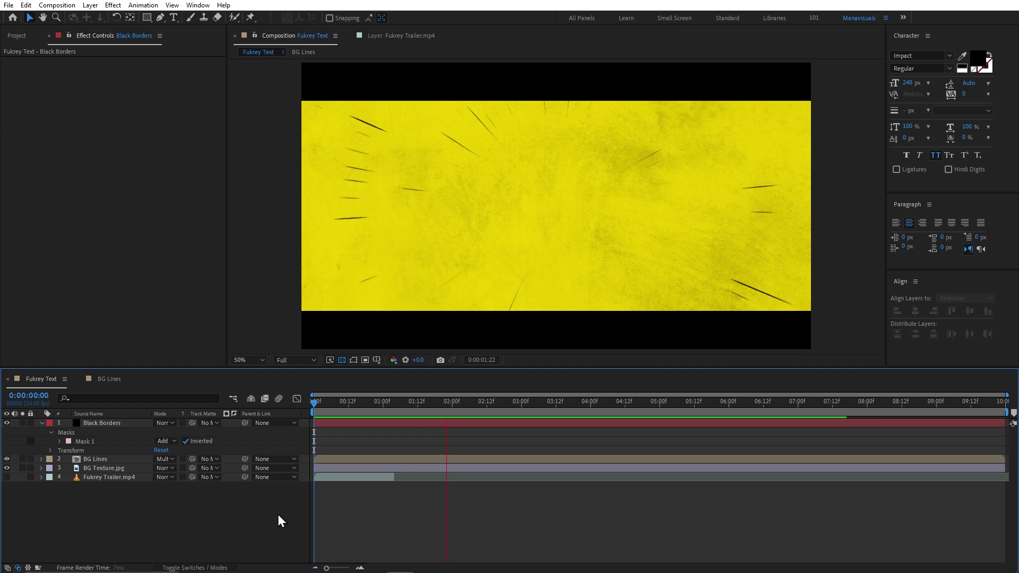
{"action": "key", "text": "space"}
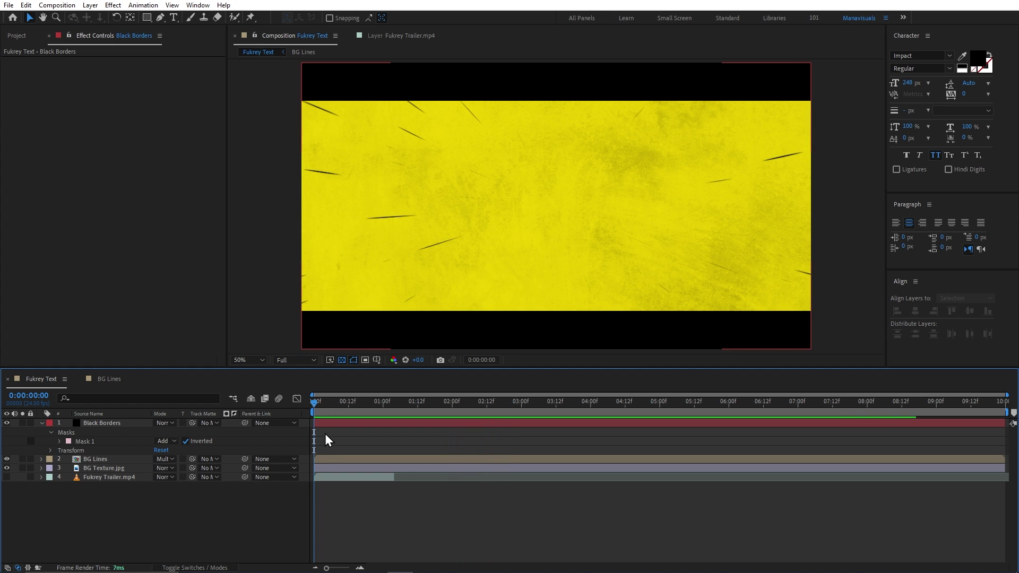
Step: Create a new adjustment layer above the Black Borders layer
{"action": "left_click_drag", "start_coordinate": [322, 400], "coordinate": [376, 400]}
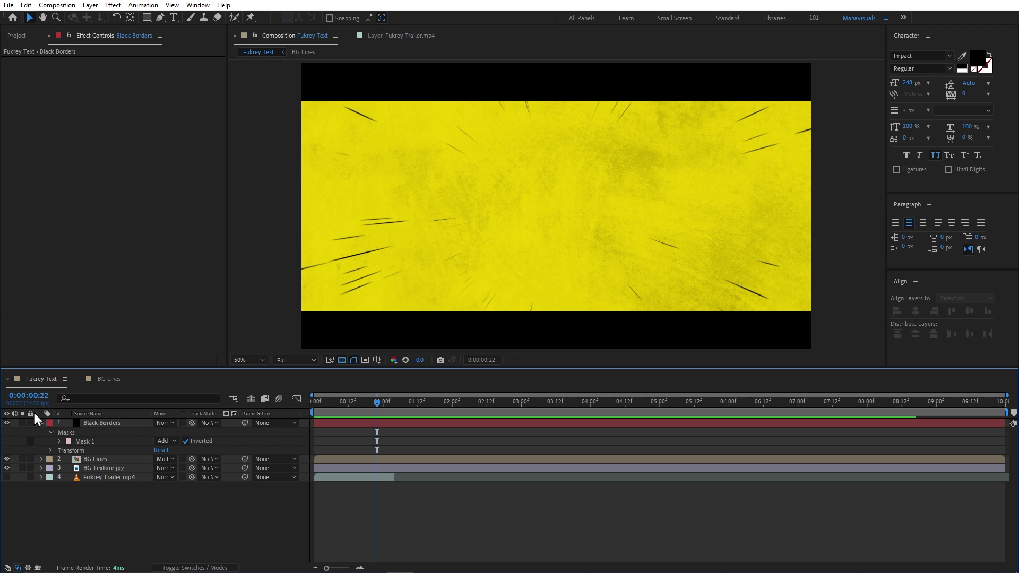
{"action": "left_click", "coordinate": [374, 406]}
{"action": "key", "text": "ctrl+alt+y"}
{"action": "left_click", "coordinate": [387, 529]}
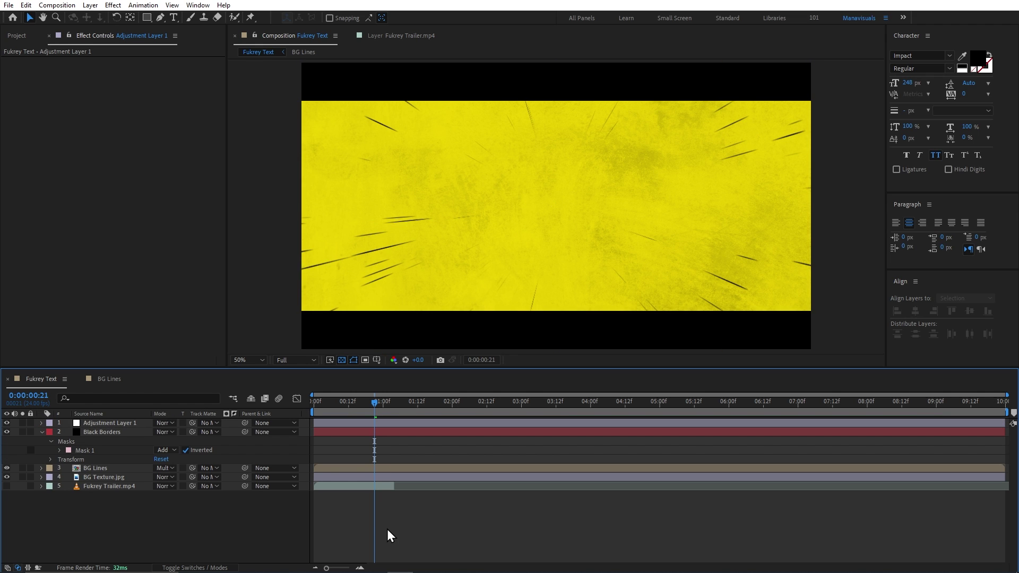
Step: Apply Posterize Time to the adjustment layer with a frame rate of 12 and preview the animation from the start
{"action": "left_click", "coordinate": [136, 425]}
{"action": "key", "text": "ctrl+space"}
{"action": "type", "text": "post"}
{"action": "key", "text": "Down"}
{"action": "key", "text": "Return"}
{"action": "left_click", "coordinate": [191, 70]}
{"action": "type", "text": "12"}
{"action": "key", "text": "Return"}
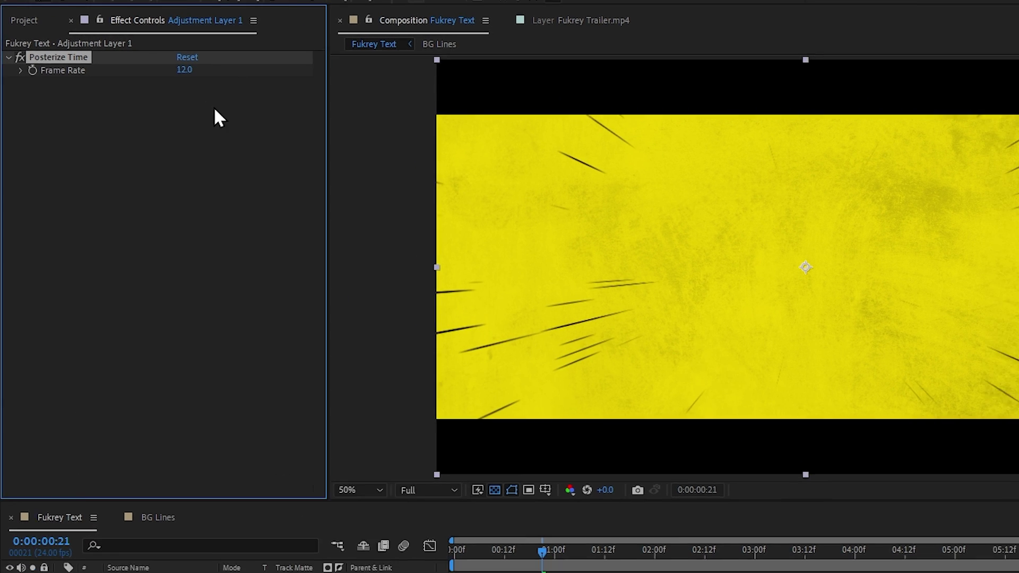
{"action": "left_click", "coordinate": [314, 403]}
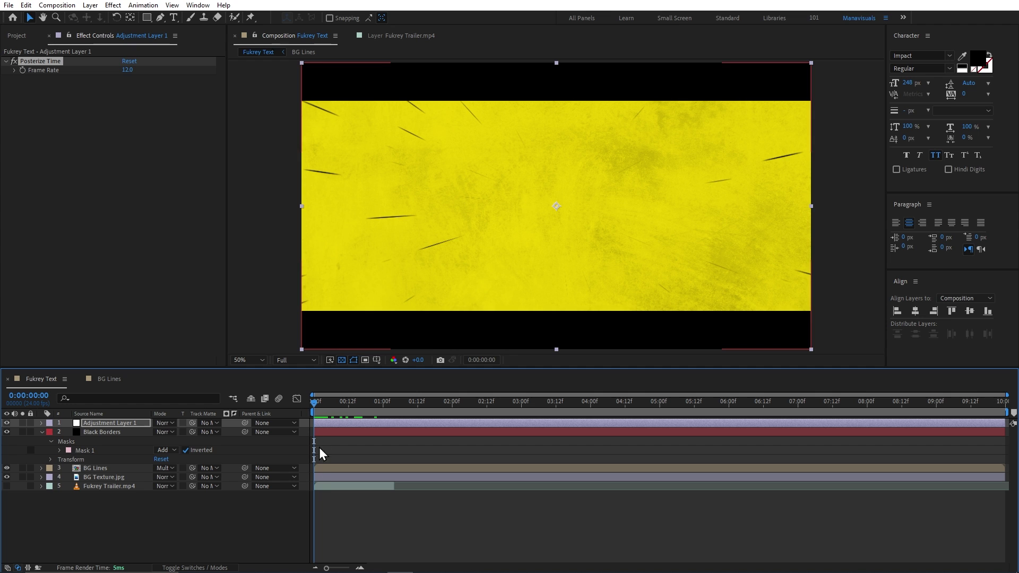
{"action": "key", "text": "space"}
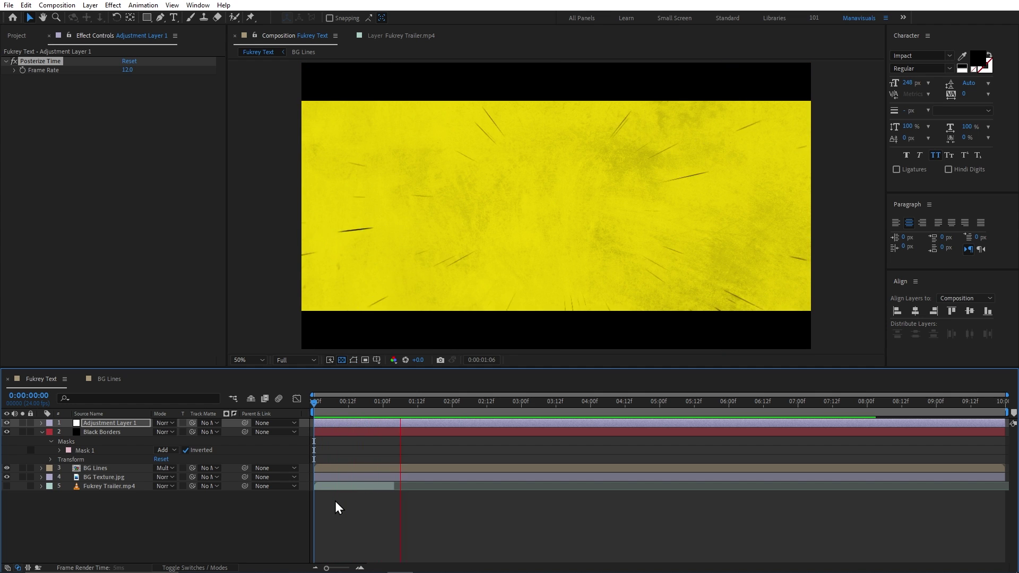
{"action": "key", "text": "space"}
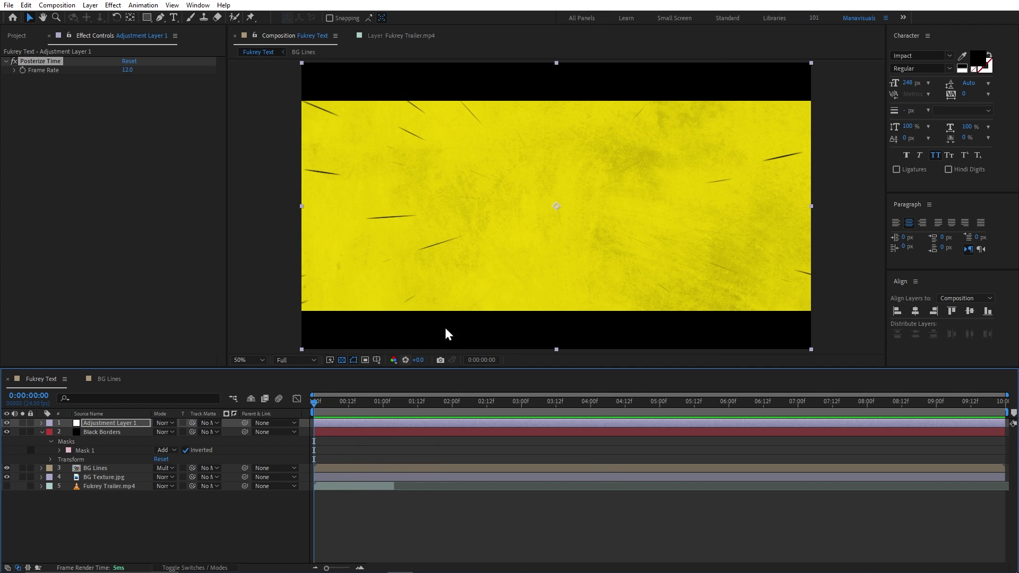
Step: Create a text layer reading 2013 near the middle of the composition
{"action": "key", "text": "ctrl+t"}
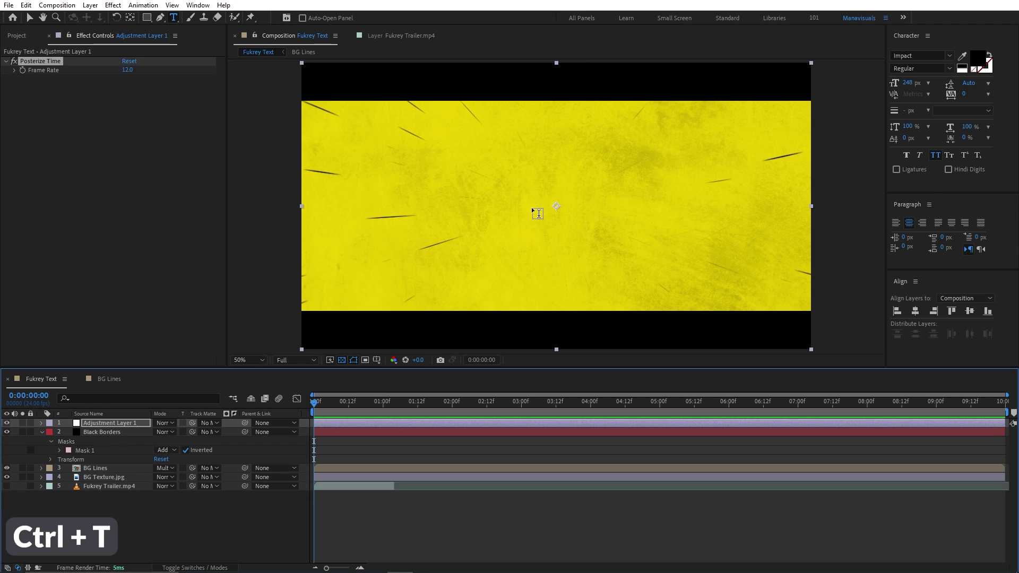
{"action": "left_click", "coordinate": [531, 207]}
{"action": "left_click", "coordinate": [401, 33]}
{"action": "left_click", "coordinate": [286, 36]}
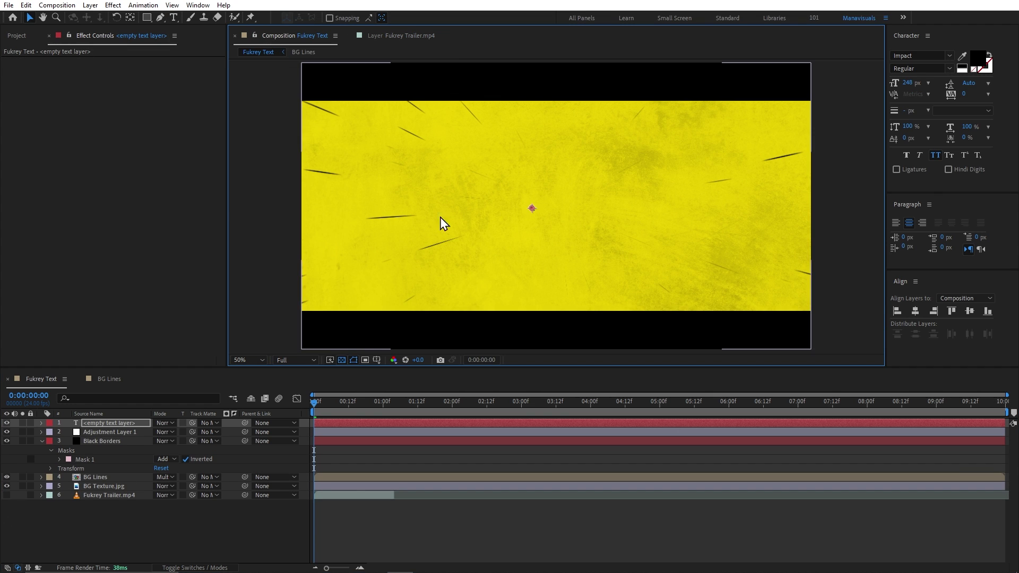
{"action": "type", "text": "2013"}
{"action": "key", "text": "Escape"}
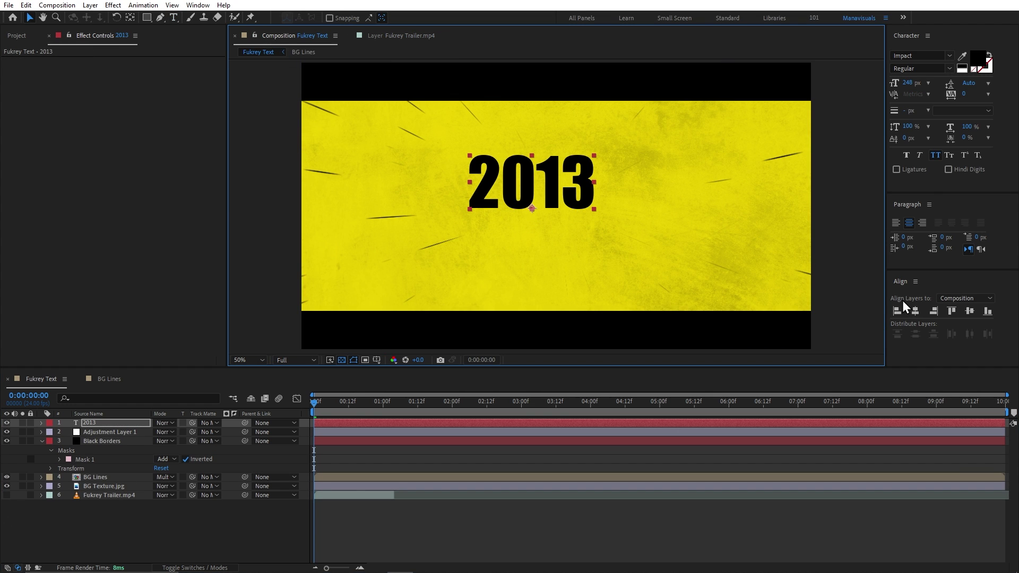
Step: Center the 2013 text horizontally and vertically in the composition and move its anchor point to the middle of the text
{"action": "left_click", "coordinate": [915, 311]}
{"action": "left_click", "coordinate": [969, 311]}
{"action": "key", "text": "y"}
{"action": "left_click_drag", "start_coordinate": [556, 232], "coordinate": [556, 206]}
{"action": "key", "text": "v"}
Step: Change the 2013 text's fill to white and rename its layer Main Text
{"action": "left_click", "coordinate": [962, 70]}
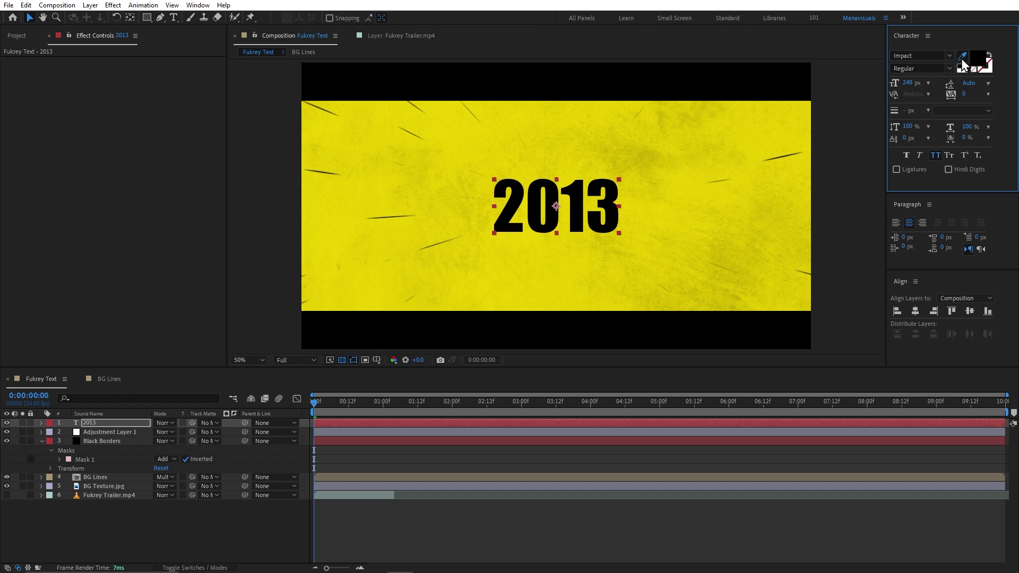
{"action": "left_click", "coordinate": [130, 423]}
{"action": "key", "text": "Return"}
{"action": "type", "text": "Main Text"}
{"action": "key", "text": "Return"}
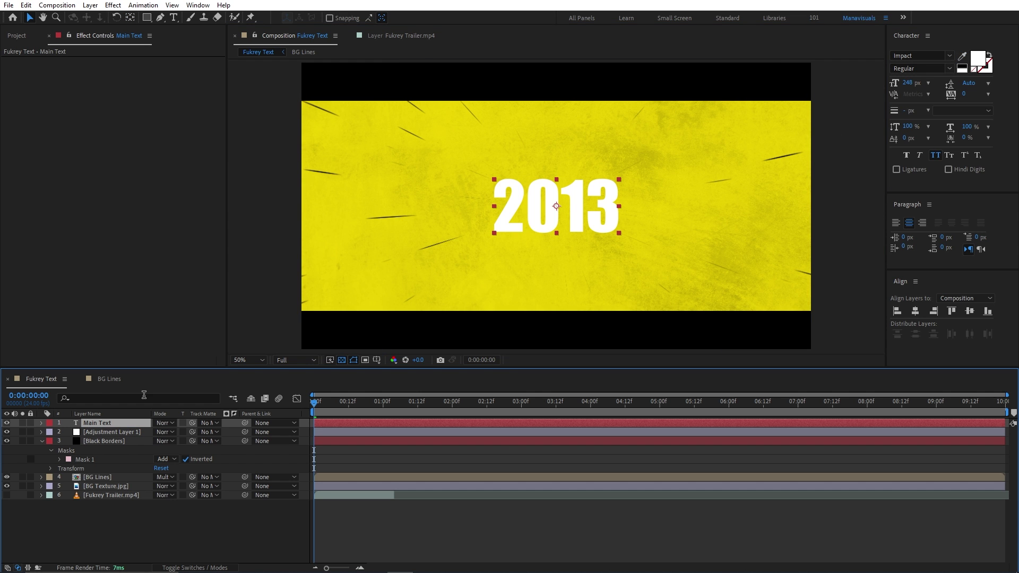
Step: Check the slant in the trailer reference and apply a Transform effect to Main Text with a skew of -10
{"action": "left_click", "coordinate": [418, 39]}
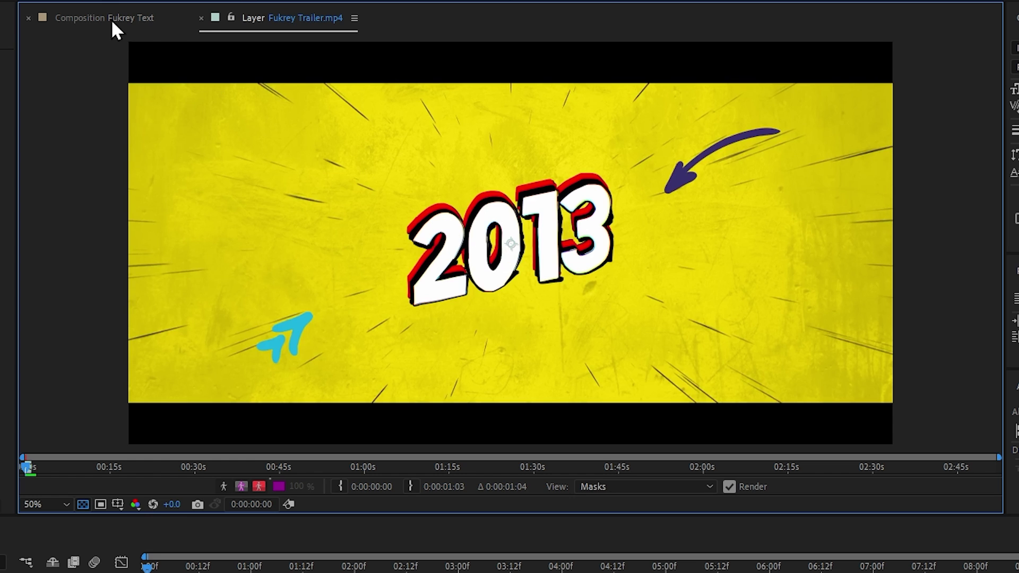
{"action": "left_click", "coordinate": [112, 21]}
{"action": "key", "text": "ctrl+space"}
{"action": "type", "text": "tran"}
{"action": "key", "text": "Return"}
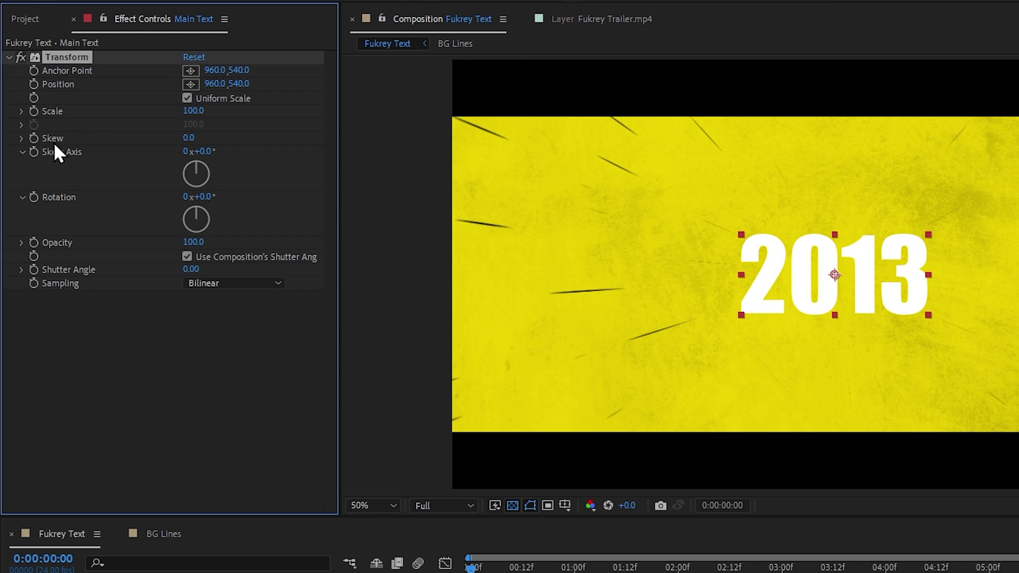
{"action": "left_click_drag", "start_coordinate": [189, 138], "coordinate": [182, 139]}
{"action": "left_click", "coordinate": [9, 56]}
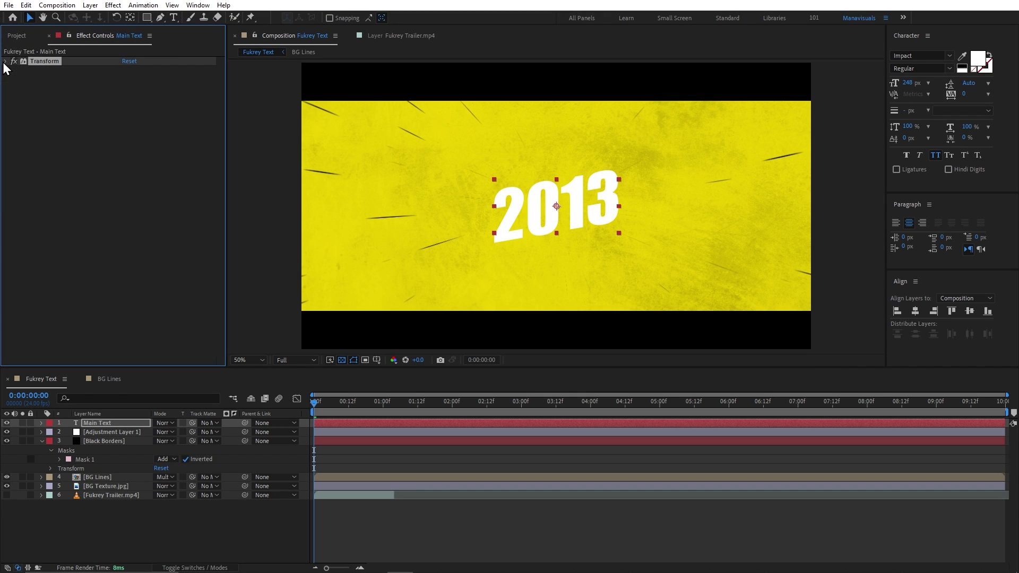
{"action": "left_click", "coordinate": [275, 186]}
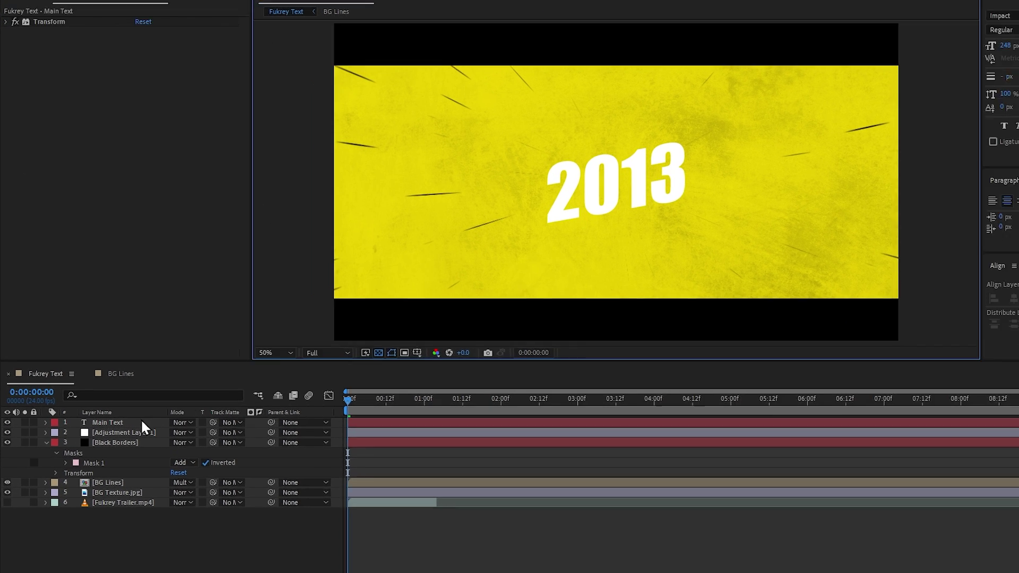
Step: Duplicate Main Text and rename the lower copy Stroke
{"action": "left_click", "coordinate": [119, 424]}
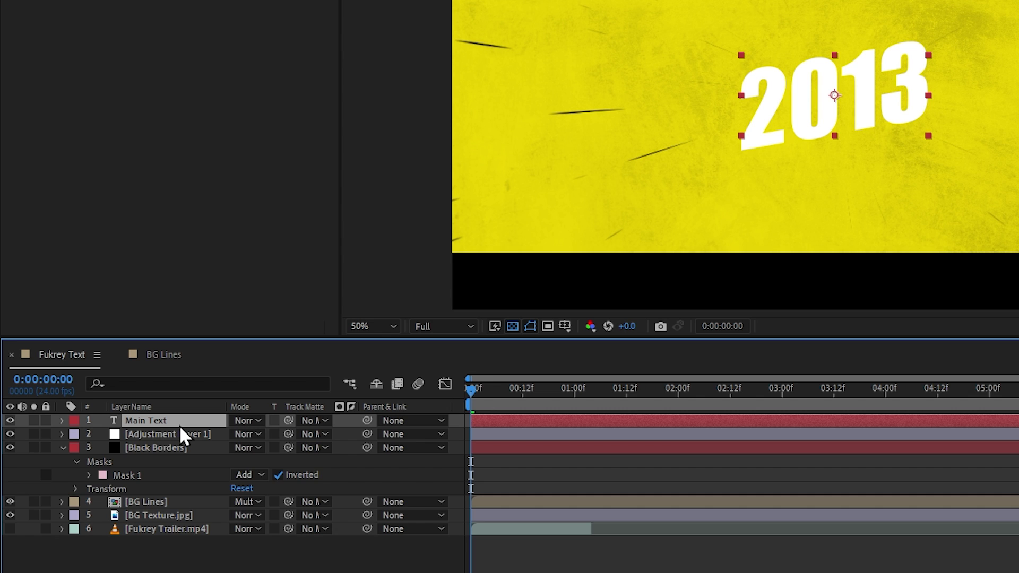
{"action": "key", "text": "ctrl+d"}
{"action": "left_click", "coordinate": [180, 428]}
{"action": "key", "text": "Return"}
{"action": "type", "text": "St"}
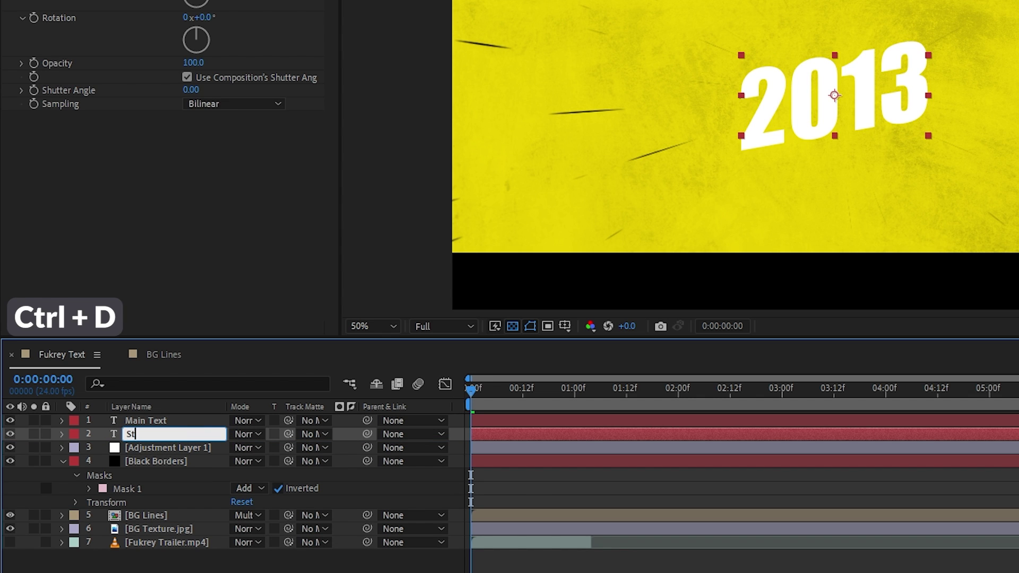
{"action": "type", "text": "roke"}
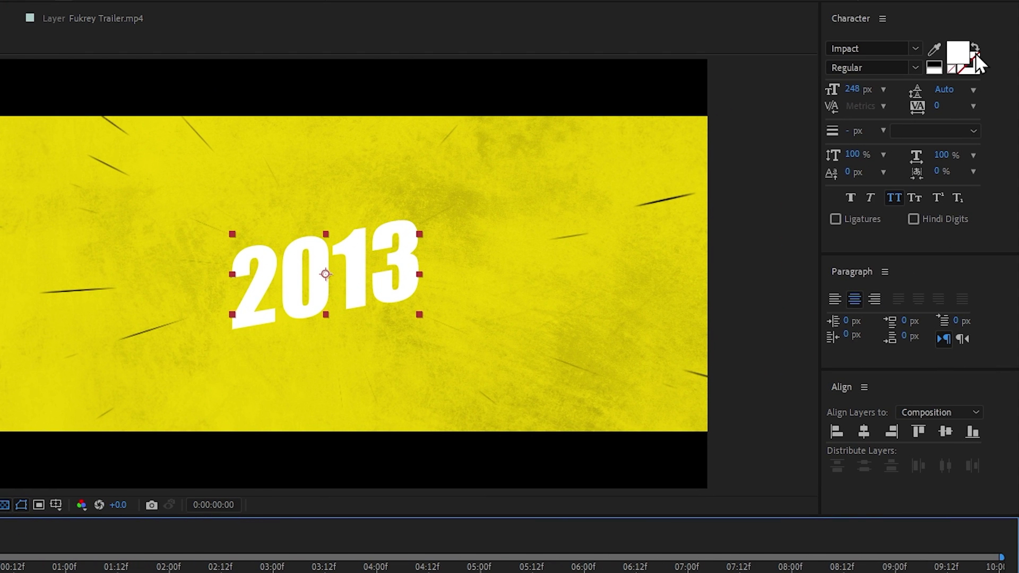
Step: Swap the Stroke layer's fill for an outline only, colour it black and set its width to 10 px
{"action": "left_click", "coordinate": [977, 51]}
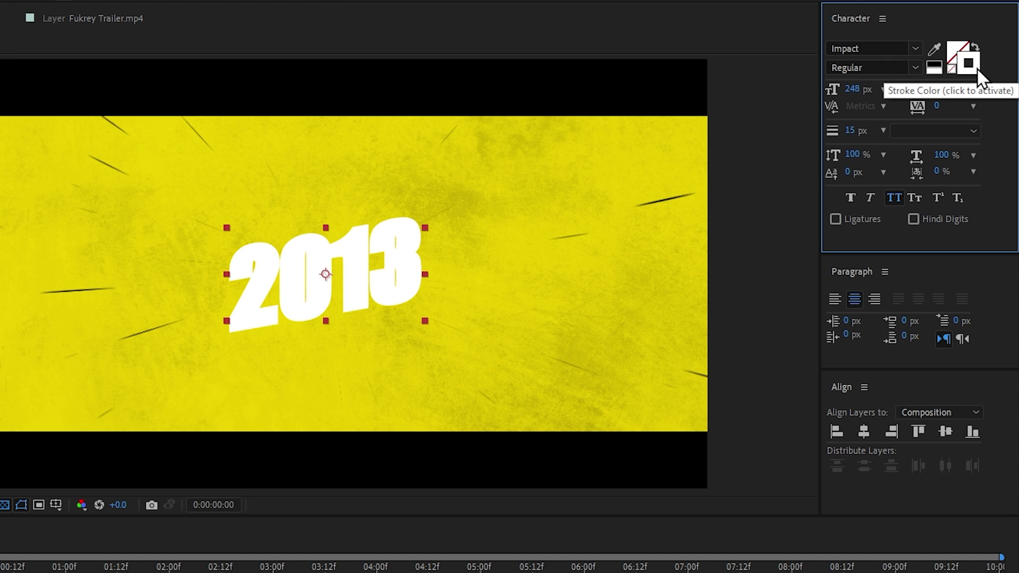
{"action": "left_click", "coordinate": [934, 64]}
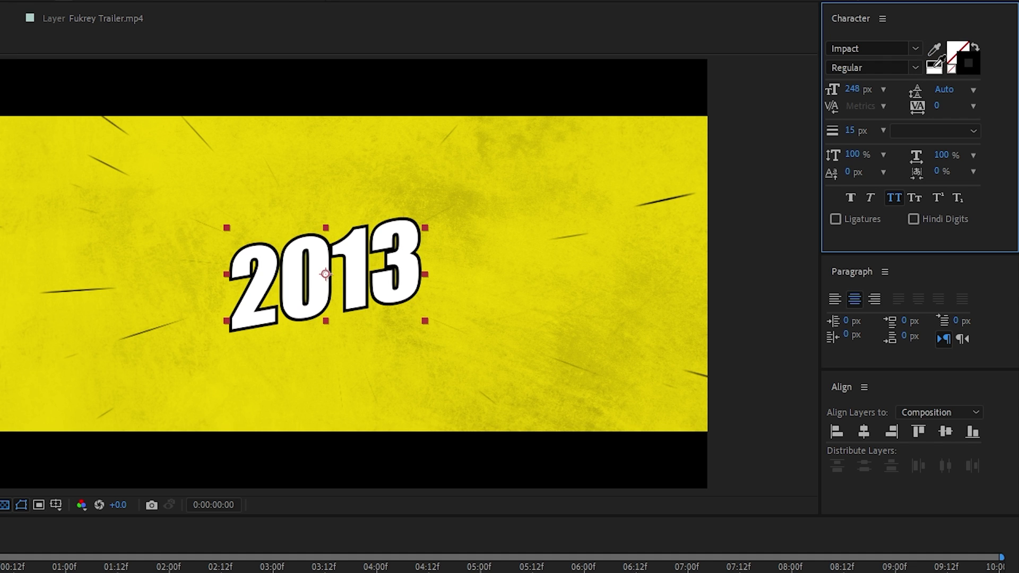
{"action": "left_click", "coordinate": [850, 130]}
{"action": "type", "text": "10"}
{"action": "key", "text": "Return"}
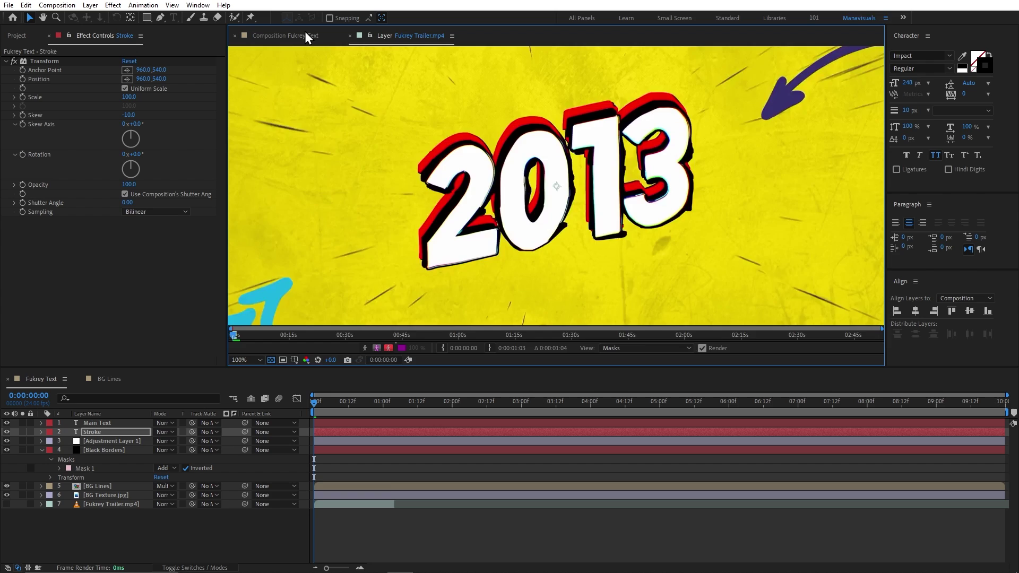
Step: Duplicate Main Text, place the copy beneath the Stroke layer and rename it Black Shadow
{"action": "left_click", "coordinate": [305, 35]}
{"action": "left_click", "coordinate": [113, 424]}
{"action": "key", "text": "ctrl+d"}
{"action": "left_click_drag", "start_coordinate": [114, 424], "coordinate": [169, 457]}
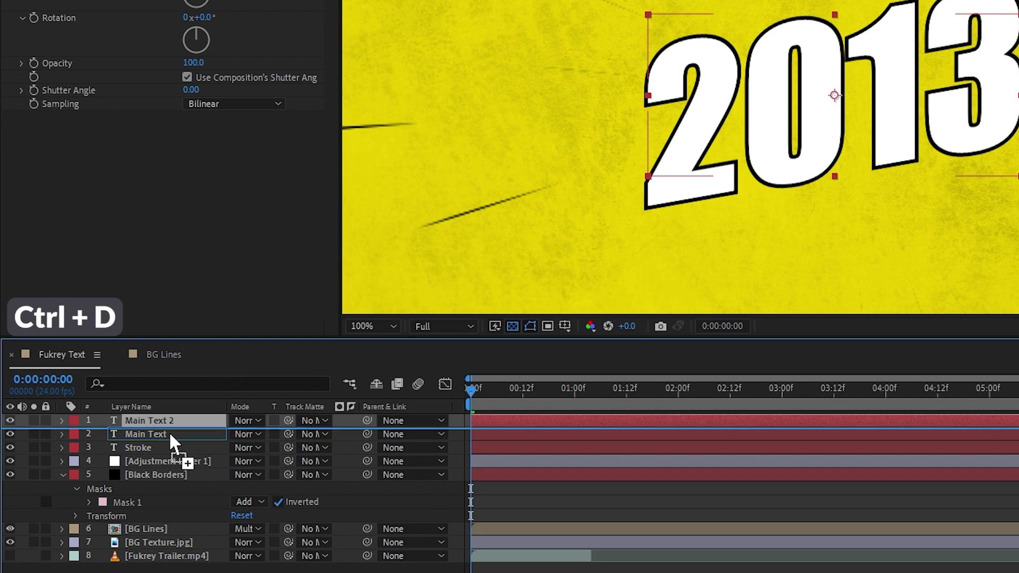
{"action": "key", "text": "Return"}
{"action": "type", "text": "Black Shadow"}
{"action": "key", "text": "Return"}
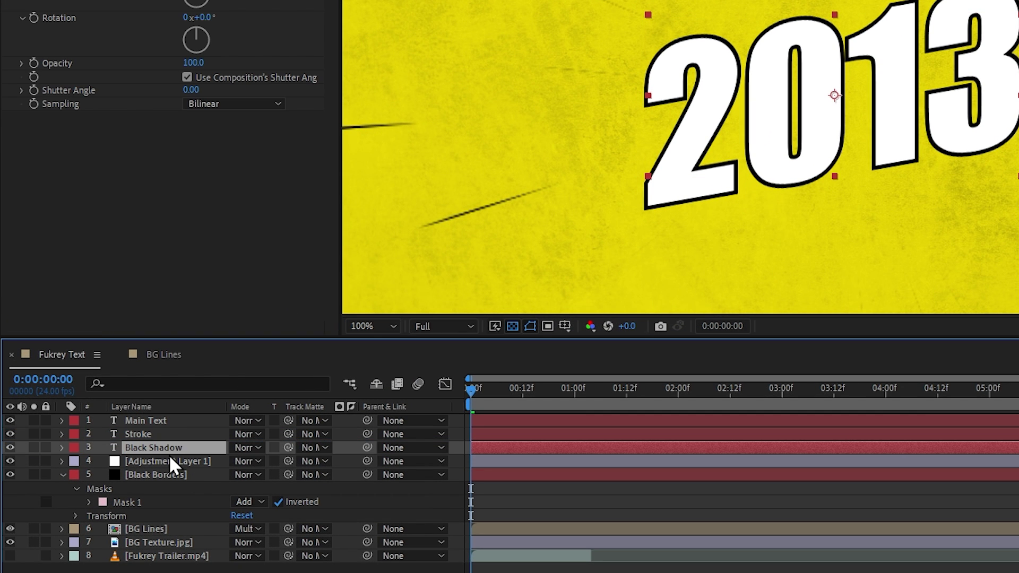
Step: Apply Drop Shadow to Black Shadow with 100% opacity, a 340° direction and a distance of 28
{"action": "key", "text": "ctrl+space"}
{"action": "type", "text": "drop"}
{"action": "key", "text": "Return"}
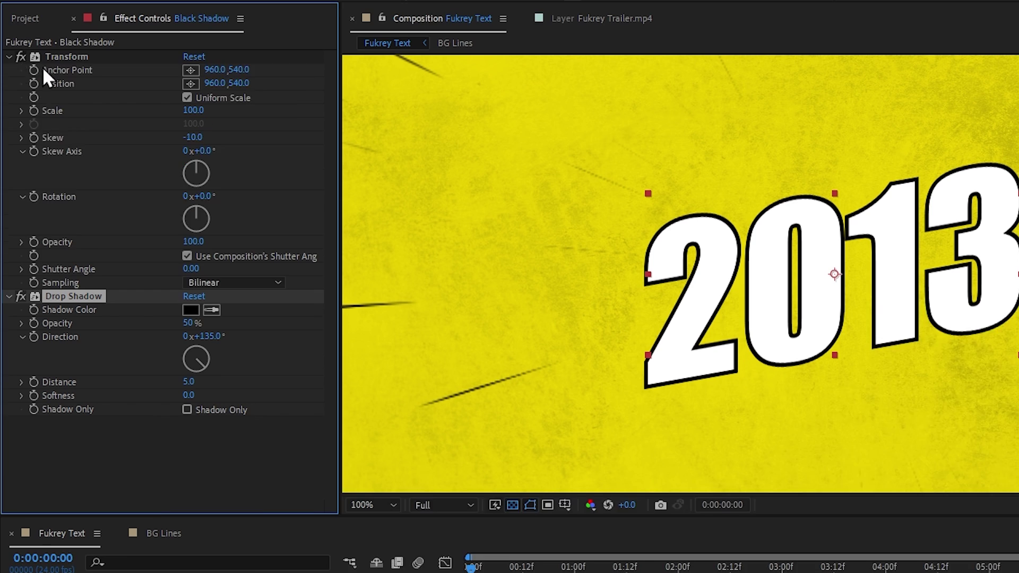
{"action": "left_click", "coordinate": [9, 56]}
{"action": "left_click_drag", "start_coordinate": [218, 111], "coordinate": [392, 120]}
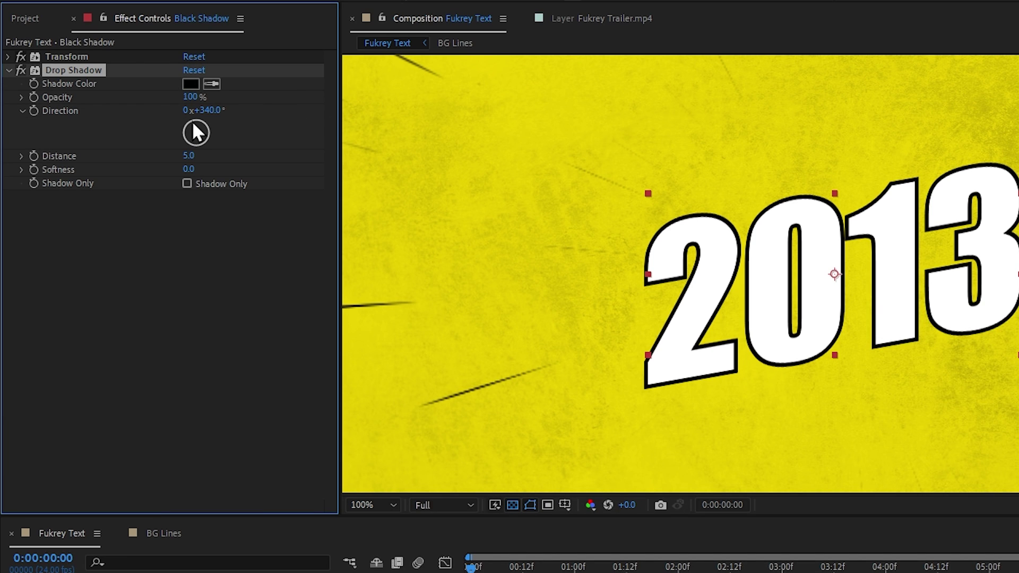
{"action": "left_click_drag", "start_coordinate": [188, 155], "coordinate": [201, 155]}
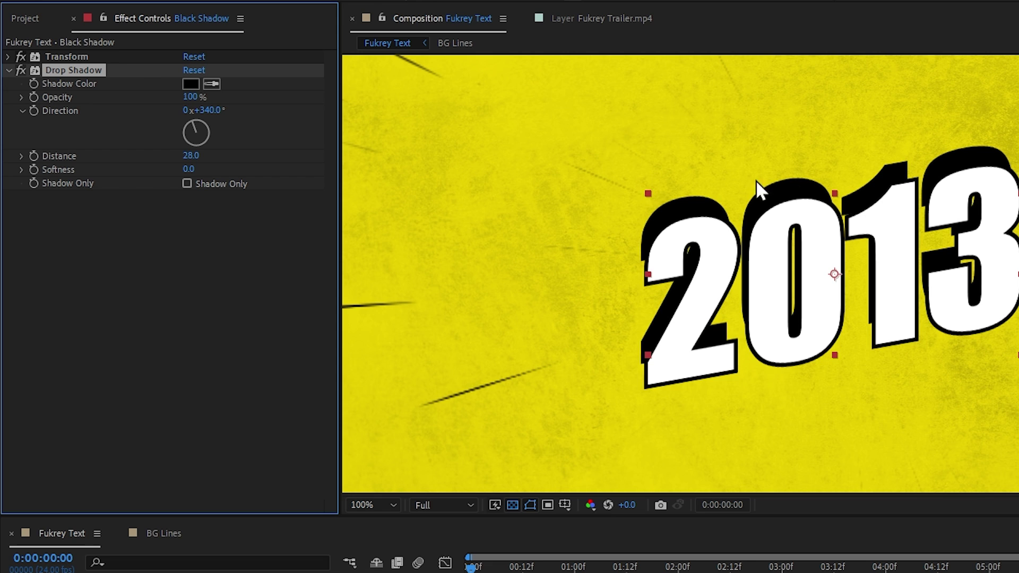
{"action": "scroll", "coordinate": [871, 230], "scroll_direction": "up", "scroll_amount": 1}
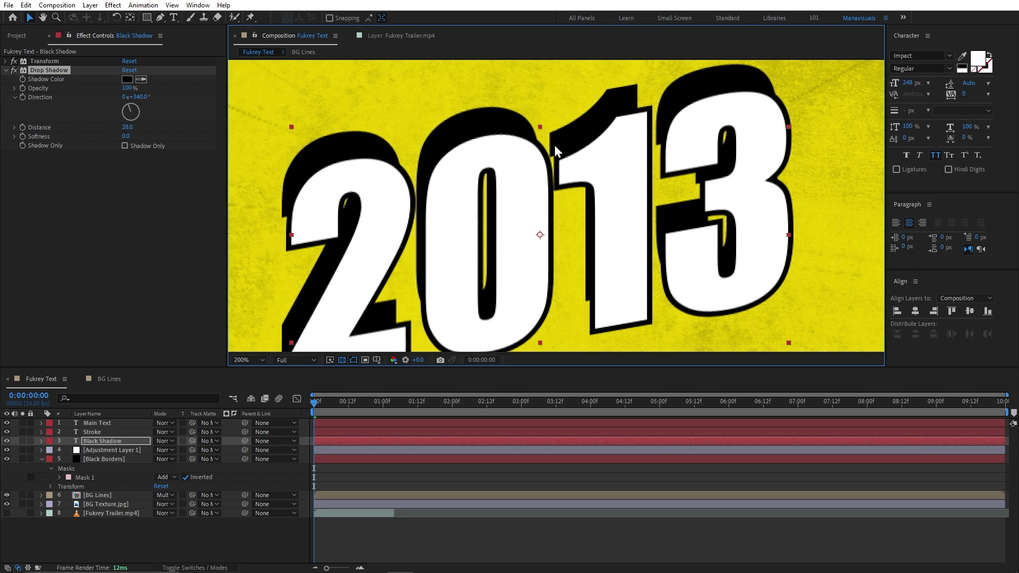
Step: Add a black 10 px stroke to the Black Shadow text
{"action": "left_click", "coordinate": [106, 432]}
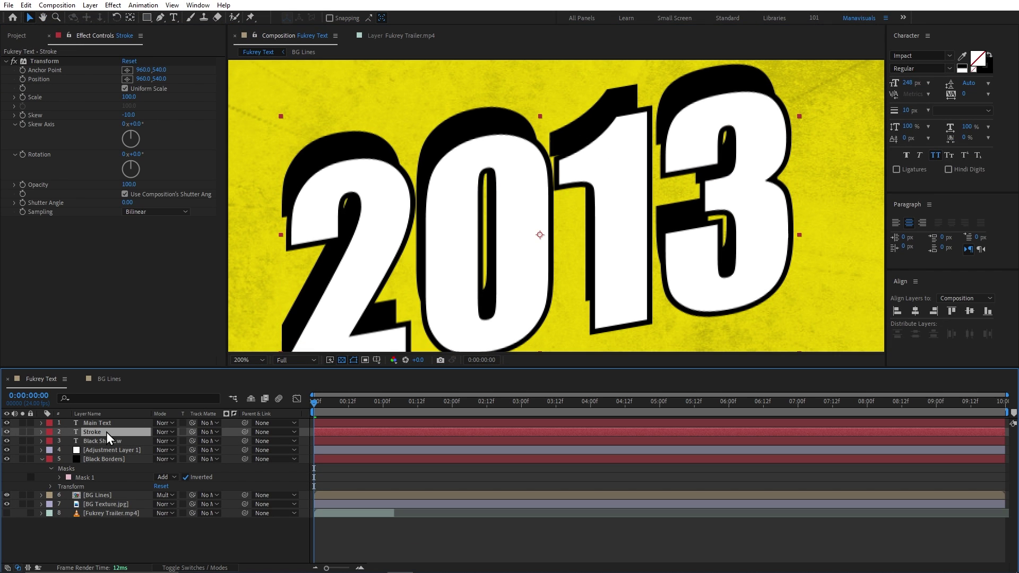
{"action": "left_click", "coordinate": [109, 440]}
{"action": "left_click", "coordinate": [987, 69]}
{"action": "left_click", "coordinate": [907, 110]}
{"action": "type", "text": "10"}
{"action": "key", "text": "Return"}
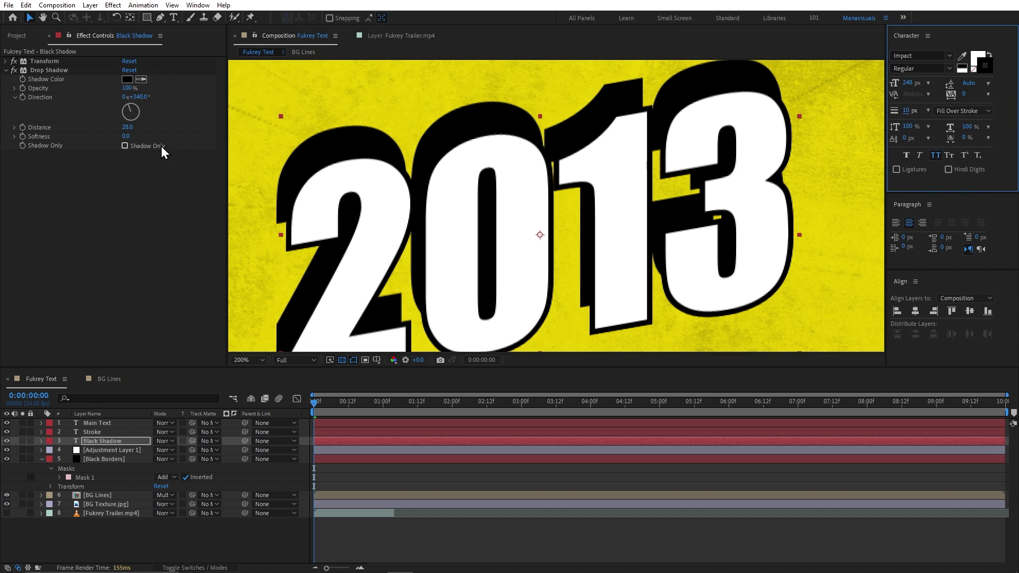
Step: Make Black Shadow's drop shadow display the shadow only and reduce its distance to 5
{"action": "left_click", "coordinate": [125, 147]}
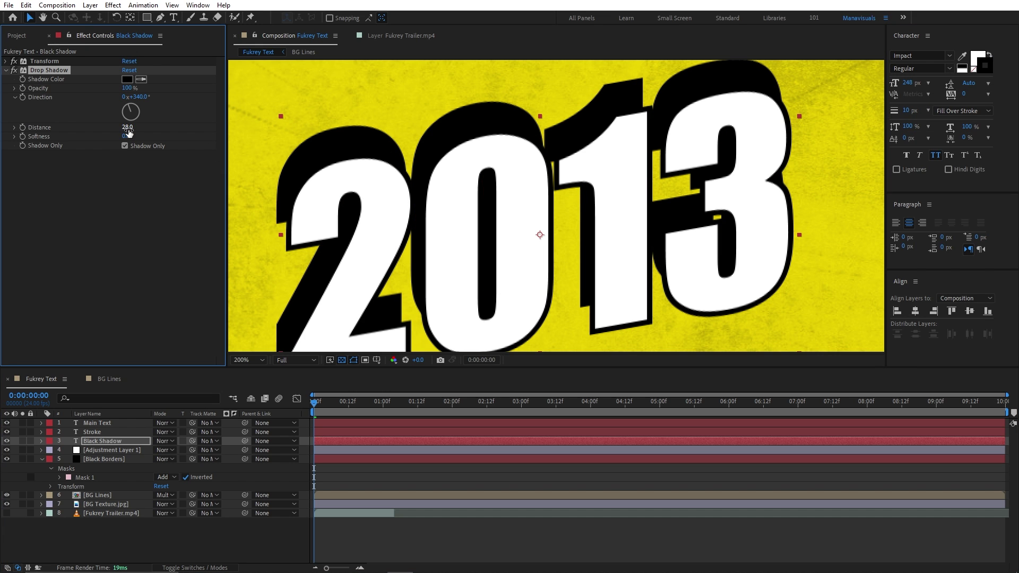
{"action": "left_click_drag", "start_coordinate": [128, 129], "coordinate": [119, 137]}
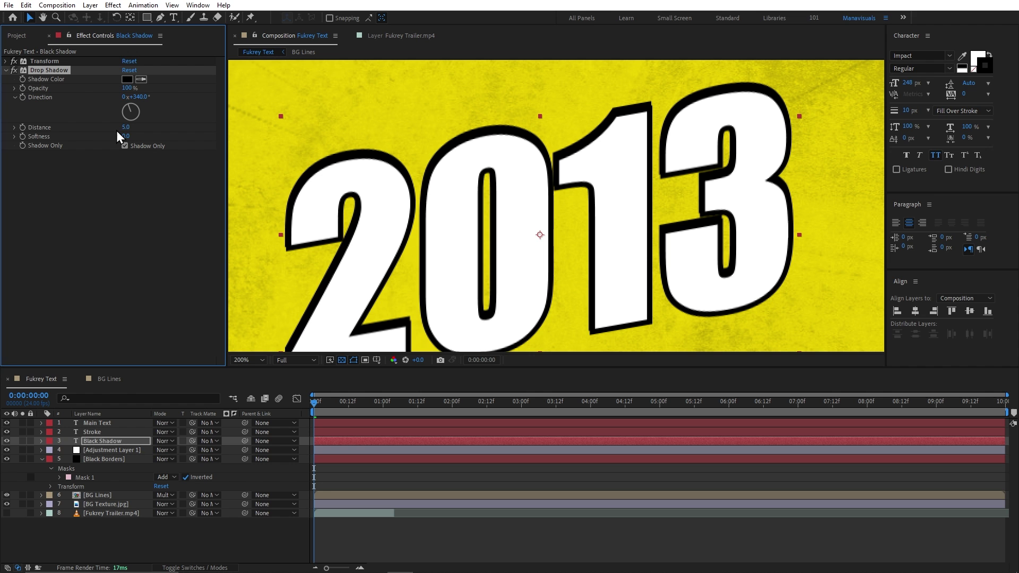
{"action": "left_click", "coordinate": [14, 71]}
{"action": "left_click", "coordinate": [384, 147]}
{"action": "scroll", "coordinate": [551, 218], "scroll_direction": "down", "scroll_amount": 2}
{"action": "scroll", "coordinate": [551, 223], "scroll_direction": "up", "scroll_amount": 1}
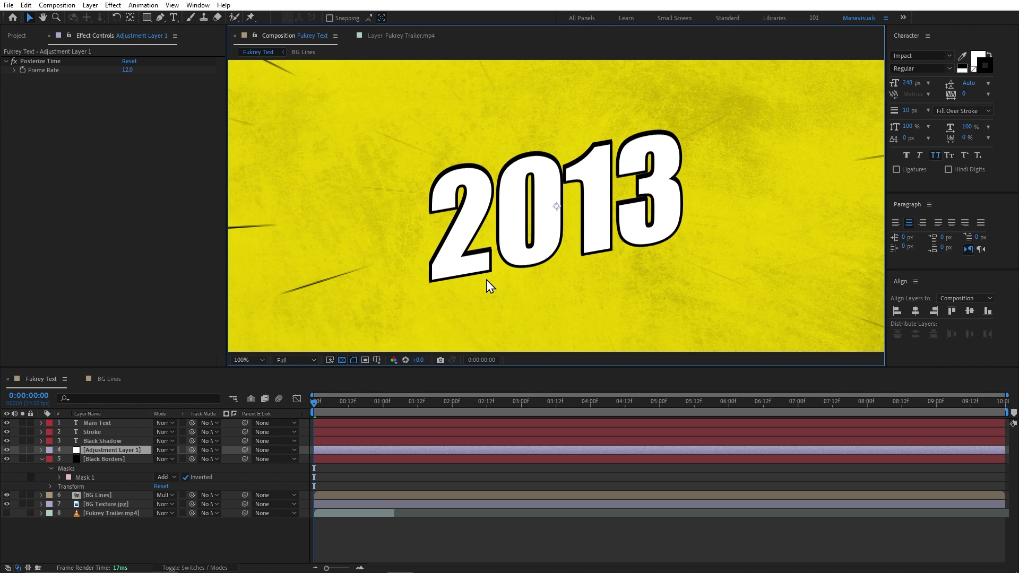
Step: Duplicate Black Shadow and rename the lower copy Red Shadow
{"action": "left_click", "coordinate": [113, 441]}
{"action": "key", "text": "ctrl+d"}
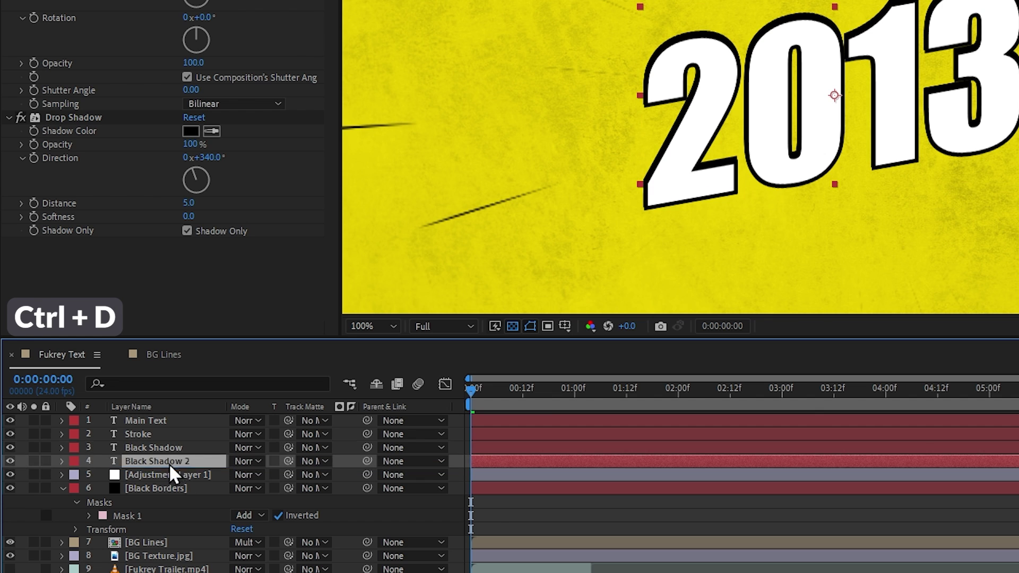
{"action": "key", "text": "Return"}
{"action": "type", "text": "Red Shadow"}
{"action": "key", "text": "Return"}
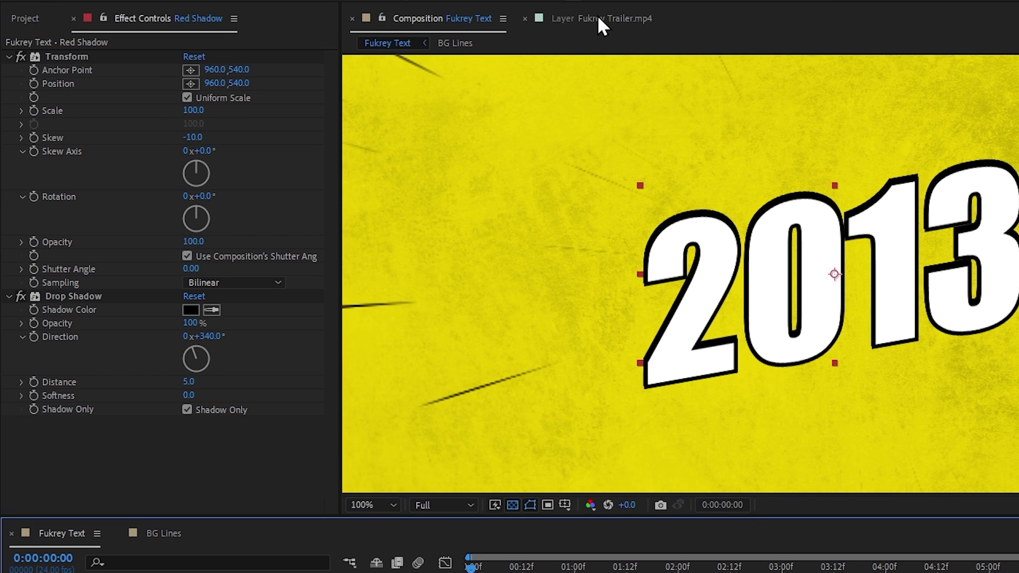
Step: Sample the red from the trailer's lettering as Red Shadow's drop shadow colour and set the shadow distance to 15
{"action": "left_click", "coordinate": [598, 17]}
{"action": "left_click", "coordinate": [211, 131]}
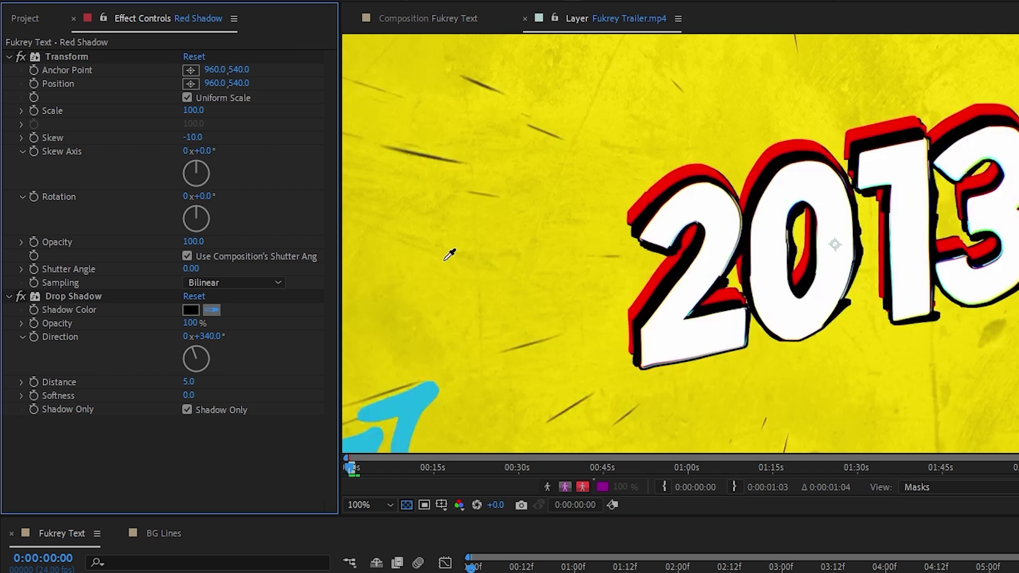
{"action": "left_click", "coordinate": [707, 168]}
{"action": "left_click", "coordinate": [445, 18]}
{"action": "left_click_drag", "start_coordinate": [189, 382], "coordinate": [269, 383]}
{"action": "left_click", "coordinate": [235, 378]}
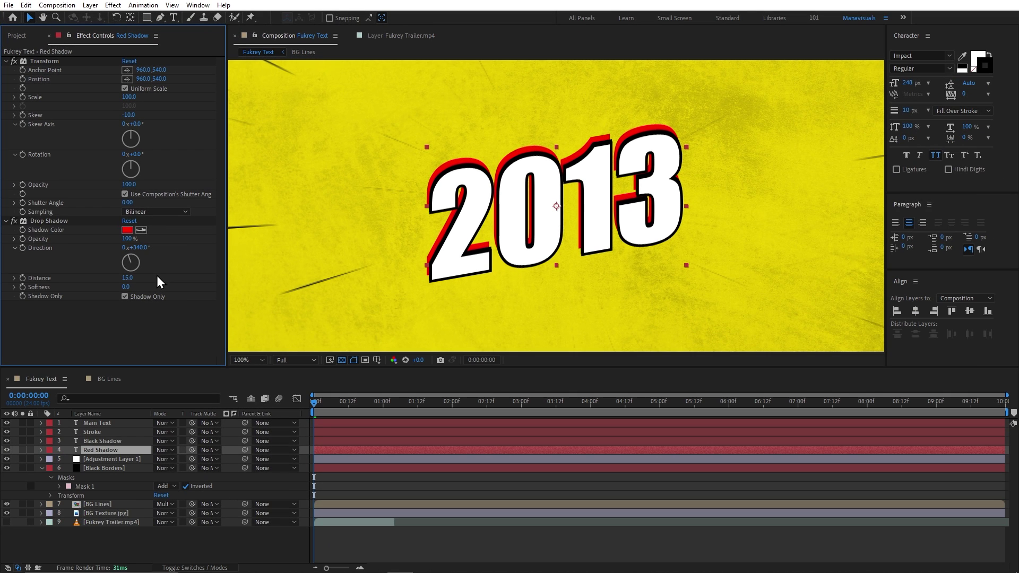
{"action": "left_click", "coordinate": [235, 379]}
Step: Duplicate Red Shadow, place the copy beneath it and rename it Black Shadow 2
{"action": "left_click", "coordinate": [102, 449]}
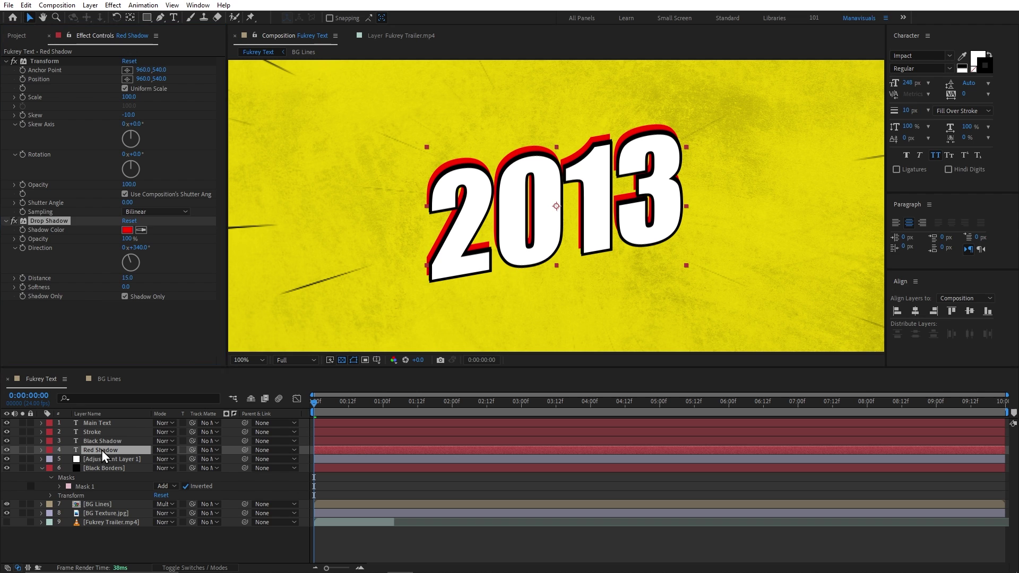
{"action": "key", "text": "ctrl+d"}
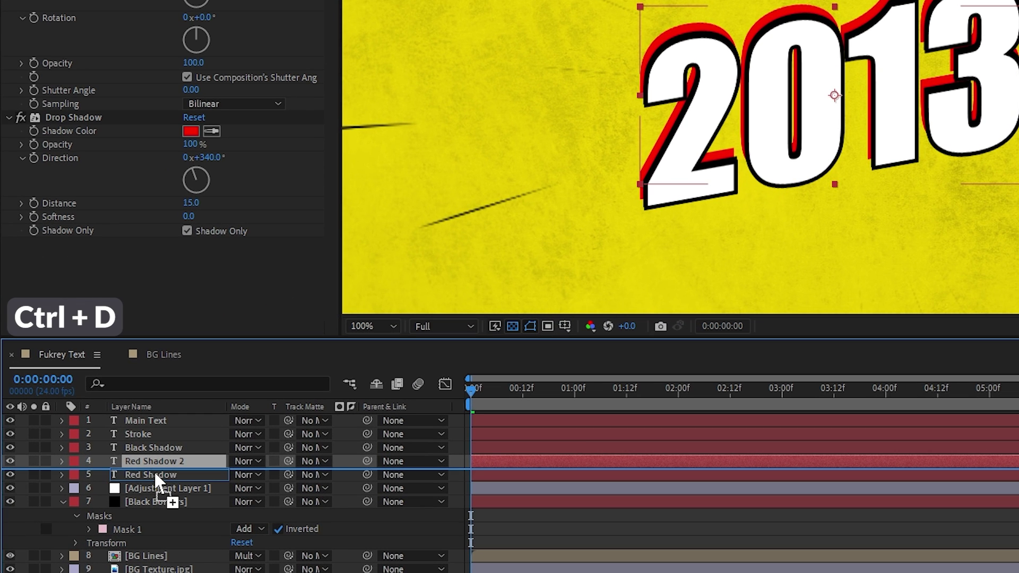
{"action": "left_click_drag", "start_coordinate": [157, 480], "coordinate": [158, 483]}
{"action": "key", "text": "Return"}
{"action": "type", "text": "Black Shado"}
{"action": "key", "text": "Return"}
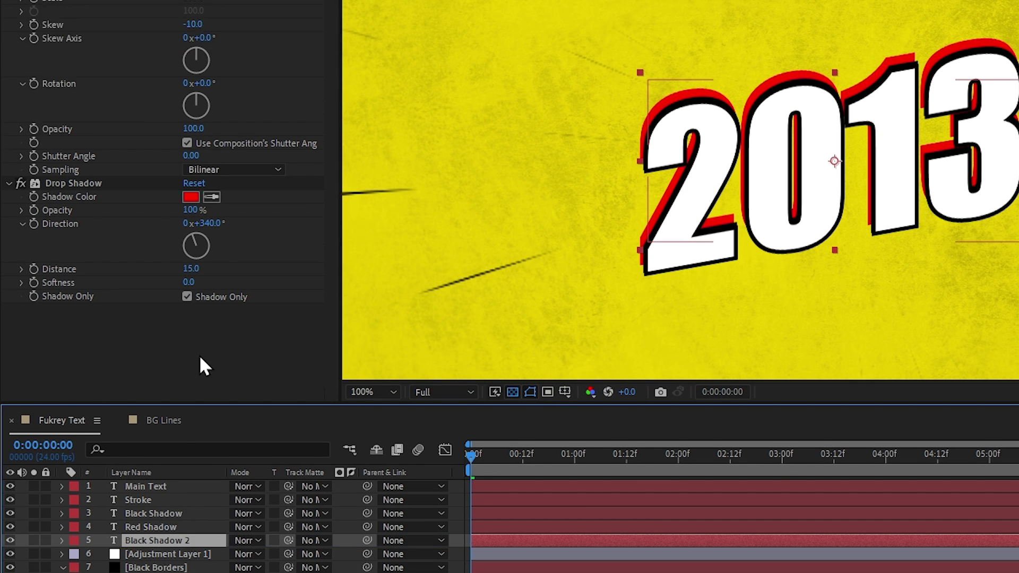
Step: Change Black Shadow 2's drop shadow colour to black and set its distance to 16
{"action": "left_click", "coordinate": [191, 131]}
{"action": "left_click_drag", "start_coordinate": [193, 314], "coordinate": [80, 394]}
{"action": "left_click", "coordinate": [423, 199]}
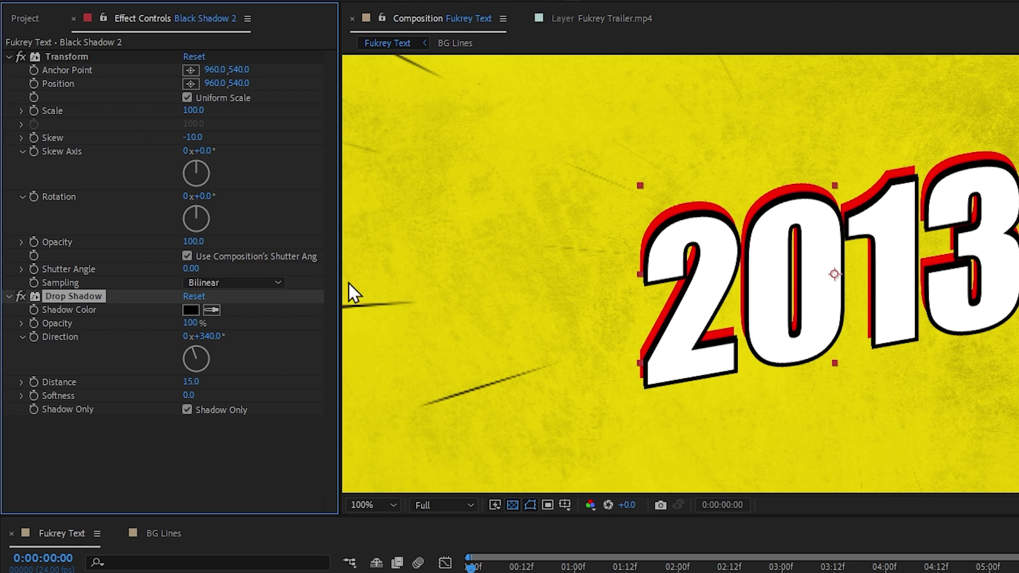
{"action": "left_click", "coordinate": [193, 382]}
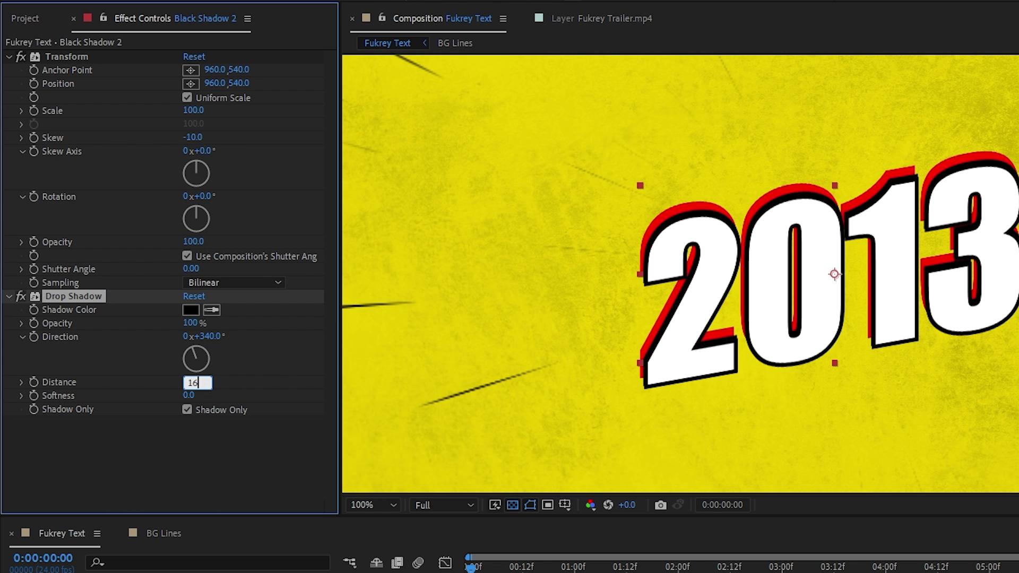
{"action": "type", "text": "16"}
{"action": "key", "text": "Return"}
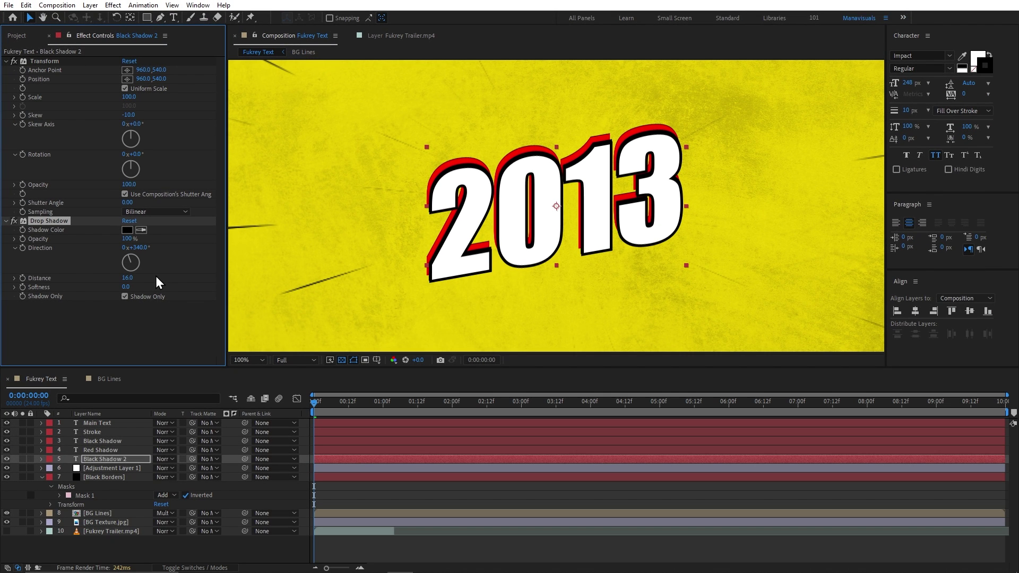
Step: Apply Turbulent Displace to the Stroke layer with amount 5 and size 25
{"action": "left_click", "coordinate": [102, 432]}
{"action": "key", "text": "ctrl+space"}
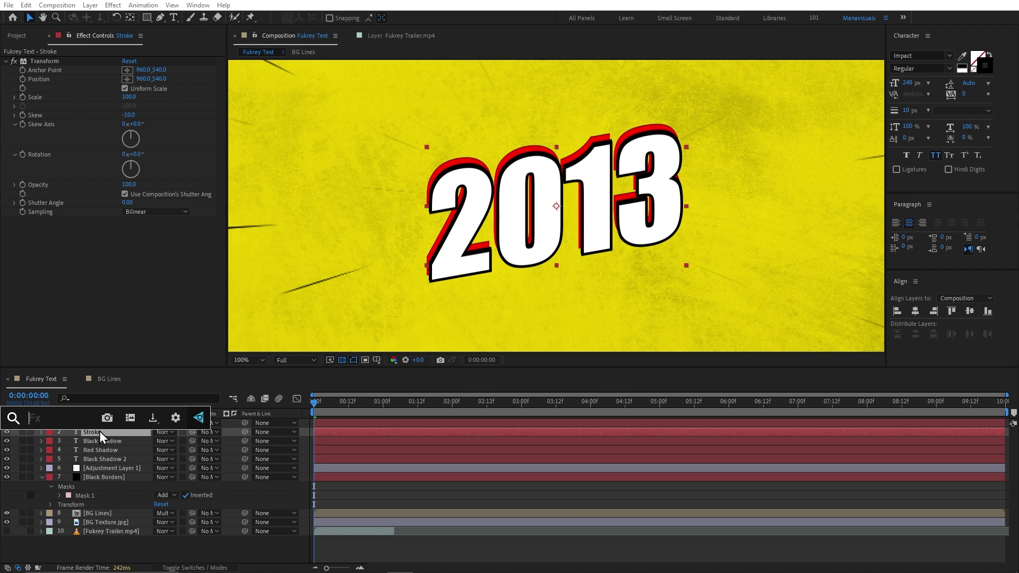
{"action": "type", "text": "turb"}
{"action": "key", "text": "Return"}
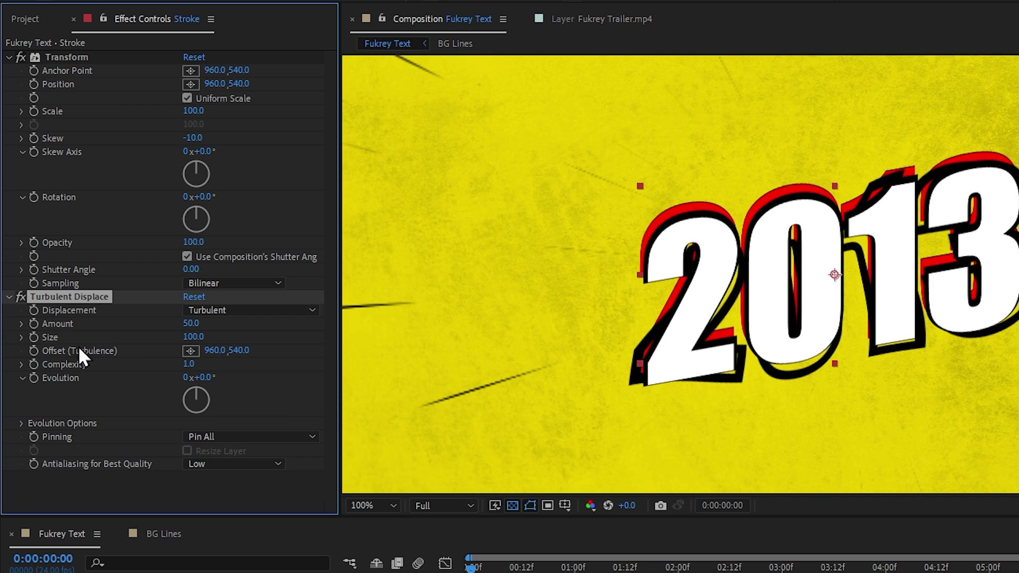
{"action": "mouse_move", "coordinate": [192, 325]}
{"action": "left_mouse_down"}
{"action": "mouse_move", "coordinate": [157, 324]}
{"action": "mouse_move", "coordinate": [166, 339]}
{"action": "mouse_move", "coordinate": [123, 338]}
{"action": "left_mouse_up"}
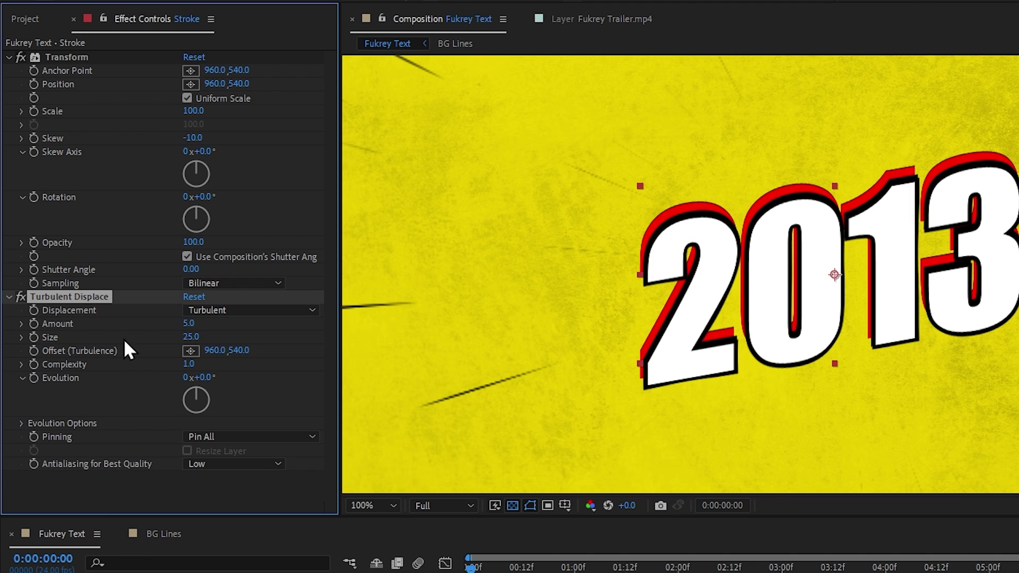
Step: Copy Stroke's Turbulent Displace effect onto the Black Shadow, Red Shadow and Black Shadow 2 layers
{"action": "key", "text": "ctrl+c"}
{"action": "left_click", "coordinate": [125, 441]}
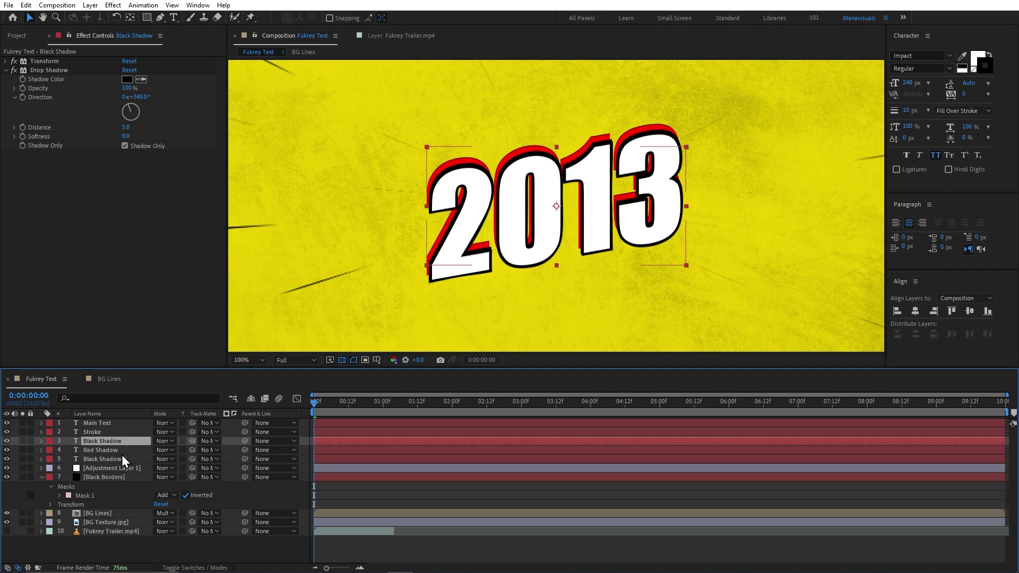
{"action": "left_click", "coordinate": [120, 459], "text": "shift"}
{"action": "key", "text": "ctrl+v"}
Step: Adjust Red Shadow's Turbulent Displace amount, and set Black Shadow 2's amount to 16 and size to 26
{"action": "left_click", "coordinate": [120, 451]}
{"action": "scroll", "coordinate": [101, 310], "scroll_direction": "down", "scroll_amount": 3}
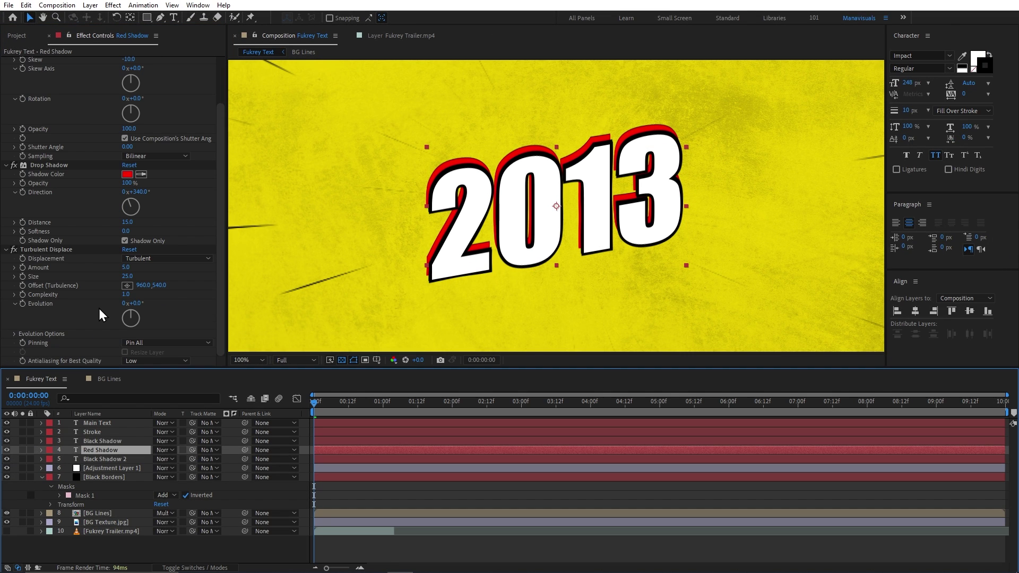
{"action": "left_click_drag", "start_coordinate": [123, 268], "coordinate": [134, 270]}
{"action": "left_click", "coordinate": [93, 459]}
{"action": "mouse_move", "coordinate": [127, 323]}
{"action": "left_mouse_down"}
{"action": "mouse_move", "coordinate": [145, 326]}
{"action": "mouse_move", "coordinate": [129, 335]}
{"action": "left_mouse_up"}
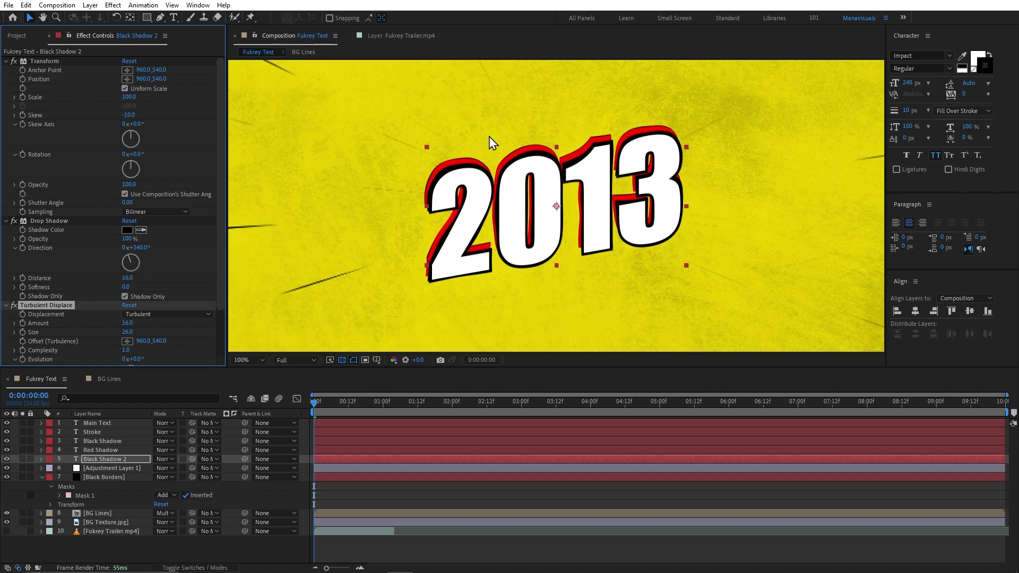
Step: Examine the colour fringing around the 2013 lettering in the Fukrey Trailer footage
{"action": "left_click", "coordinate": [409, 35]}
{"action": "scroll", "coordinate": [525, 202], "scroll_direction": "up", "scroll_amount": 1}
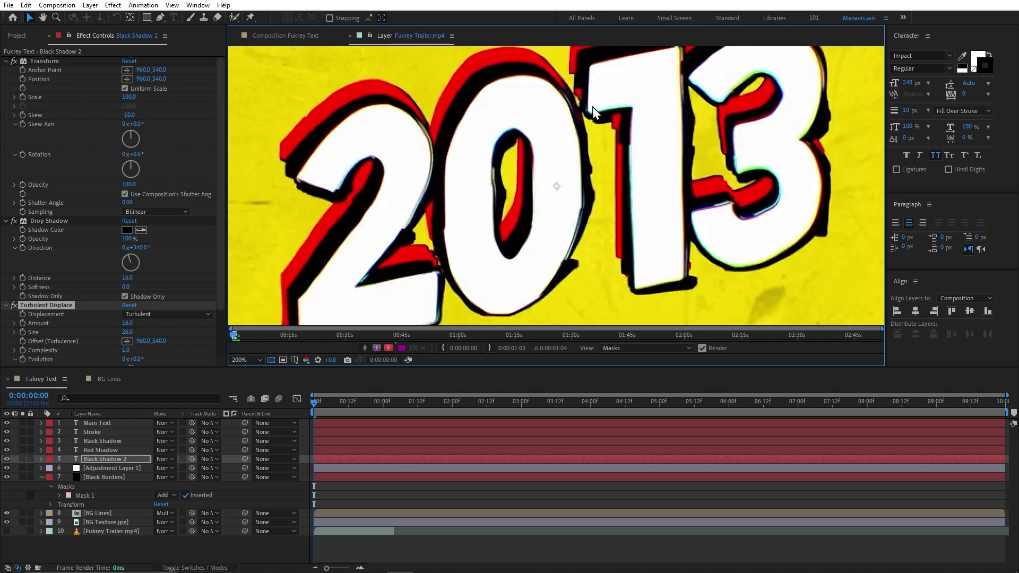
{"action": "left_click", "coordinate": [295, 38]}
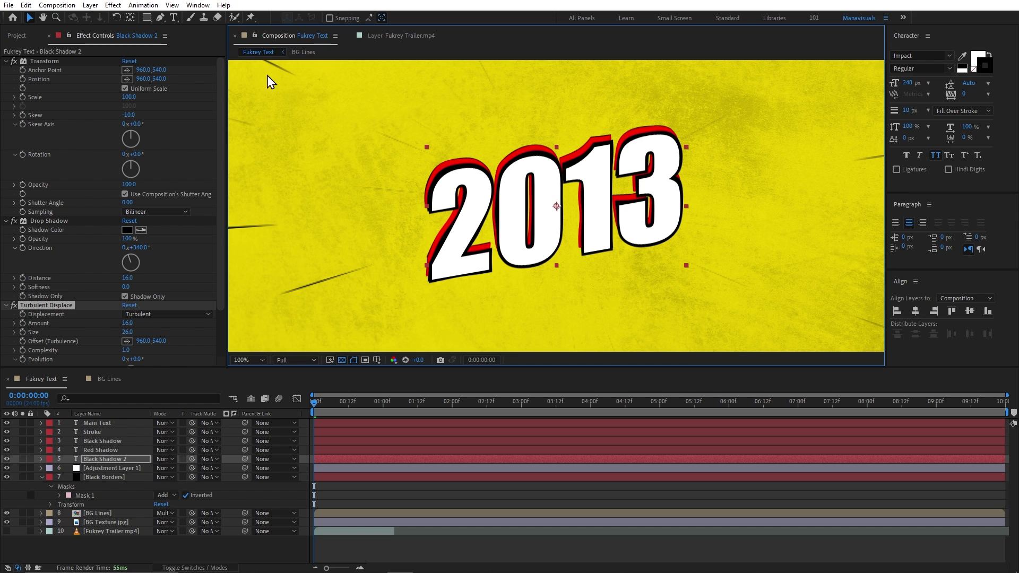
Step: Duplicate the Main Text layer twice to get three stacked copies
{"action": "left_click", "coordinate": [104, 423]}
{"action": "key", "text": "ctrl+d"}
{"action": "key", "text": "ctrl+d"}
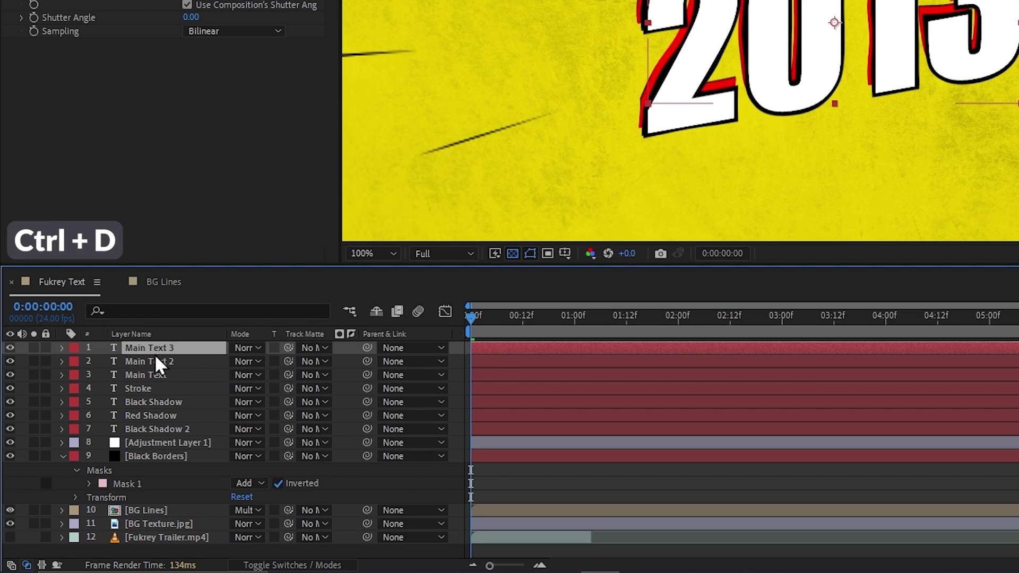
{"action": "left_click", "coordinate": [155, 381], "text": "shift"}
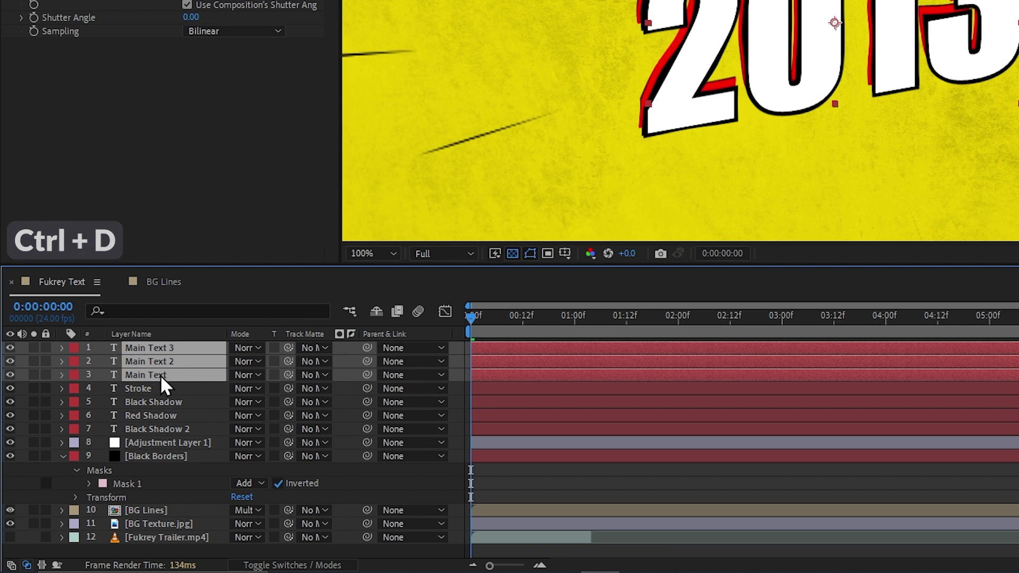
Step: Rename the three main text layers, from the lowest up, Main Red, Main Green and Main Blue
{"action": "left_click", "coordinate": [171, 376]}
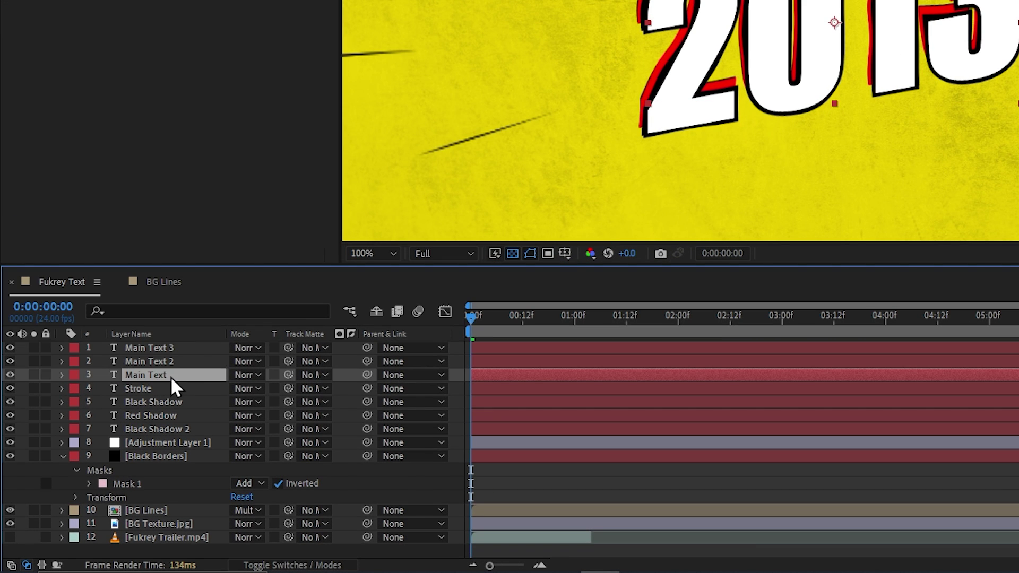
{"action": "key", "text": "Return"}
{"action": "double_click", "coordinate": [170, 377]}
{"action": "type", "text": "Red"}
{"action": "key", "text": "Return"}
{"action": "key", "text": "ctrl+Up"}
{"action": "key", "text": "Return"}
{"action": "type", "text": "Main Green"}
{"action": "key", "text": "Return"}
{"action": "key", "text": "ctrl+Up"}
{"action": "key", "text": "Return"}
{"action": "key", "text": "ctrl+shift+Left"}
{"action": "type", "text": "Blue"}
{"action": "key", "text": "Return"}
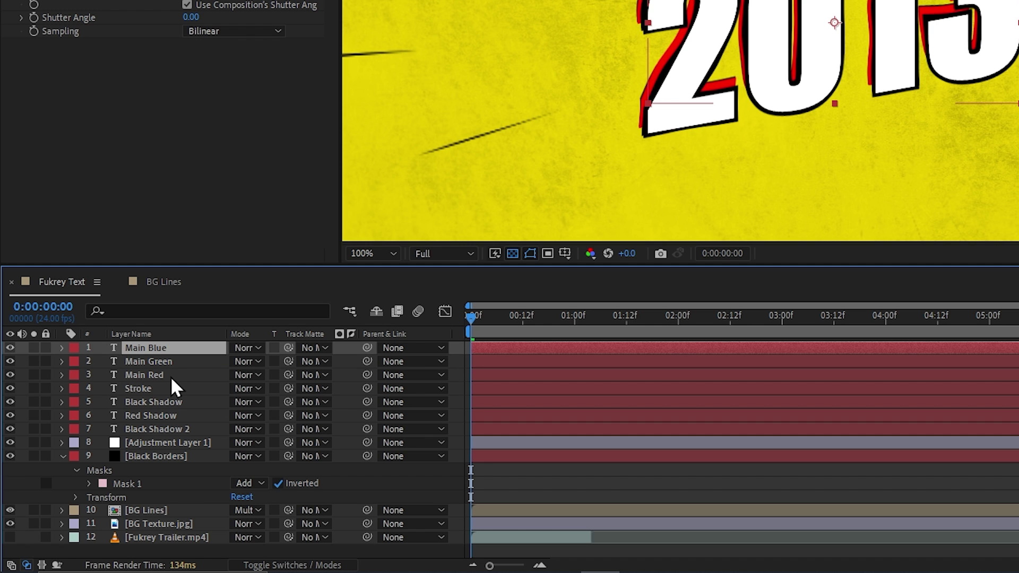
Step: Apply Shift Channels to Main Red, taking red from Full On and both green and blue from Full Off
{"action": "left_click", "coordinate": [170, 376], "text": "shift"}
{"action": "left_click", "coordinate": [174, 375]}
{"action": "key", "text": "ctrl+space"}
{"action": "type", "text": "shift"}
{"action": "key", "text": "Return"}
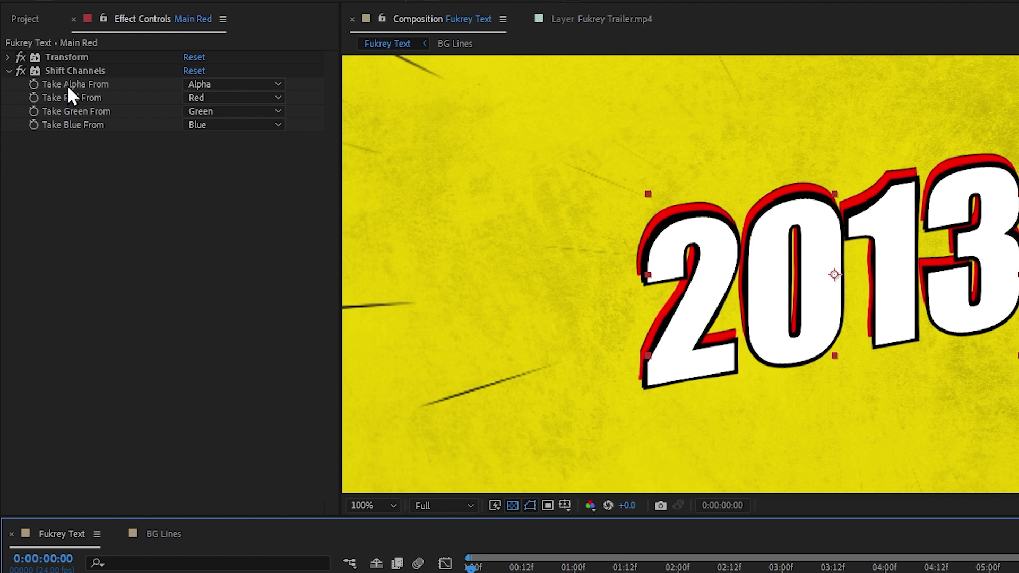
{"action": "left_click", "coordinate": [228, 98]}
{"action": "left_click", "coordinate": [232, 253]}
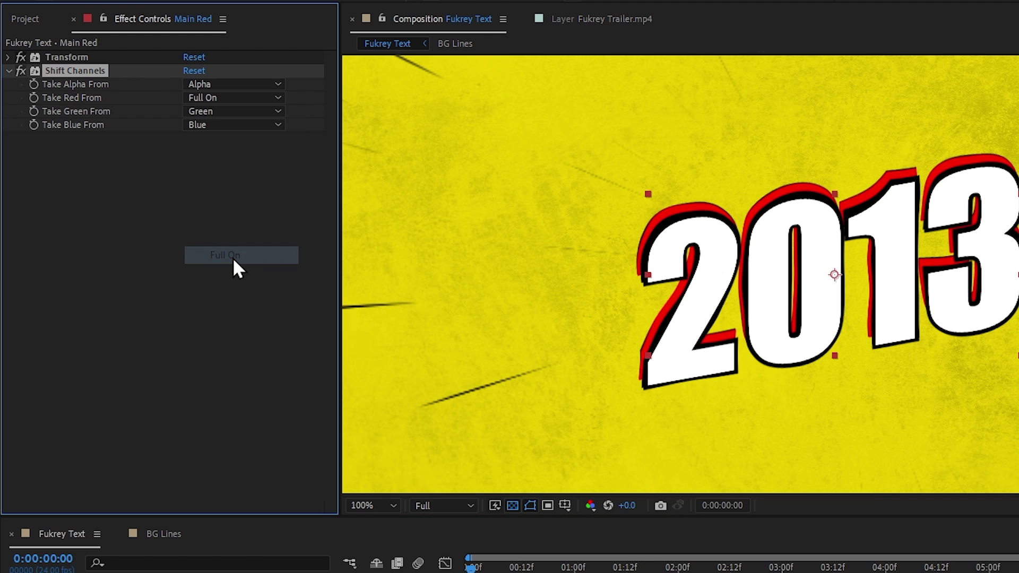
{"action": "left_click", "coordinate": [231, 111]}
{"action": "left_click", "coordinate": [218, 290]}
{"action": "left_click", "coordinate": [231, 125]}
{"action": "left_click", "coordinate": [291, 299]}
Step: Copy Main Red's Shift Channels effect onto the Main Blue and Main Green layers
{"action": "key", "text": "ctrl+c"}
{"action": "left_click", "coordinate": [82, 423]}
{"action": "left_click", "coordinate": [96, 432], "text": "ctrl"}
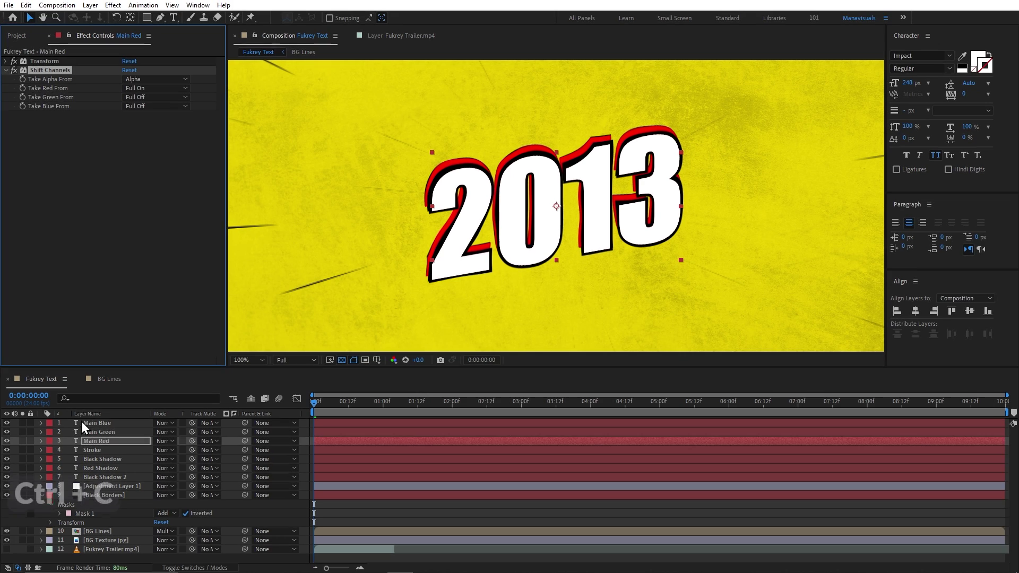
{"action": "key", "text": "ctrl+v"}
Step: Set Main Green's Shift Channels to take green from Full On and red from Full Off
{"action": "left_click", "coordinate": [97, 434]}
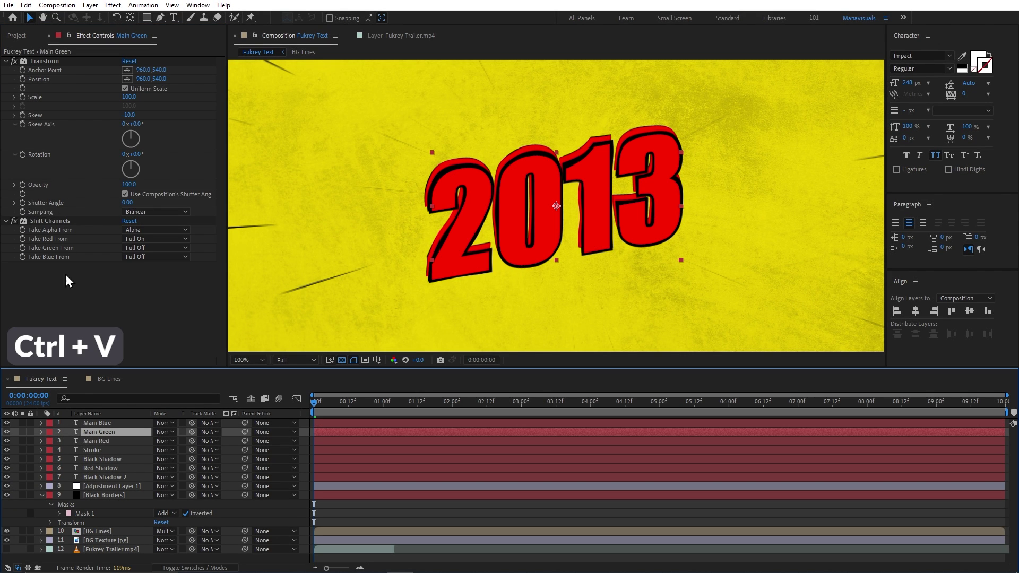
{"action": "left_click", "coordinate": [142, 98]}
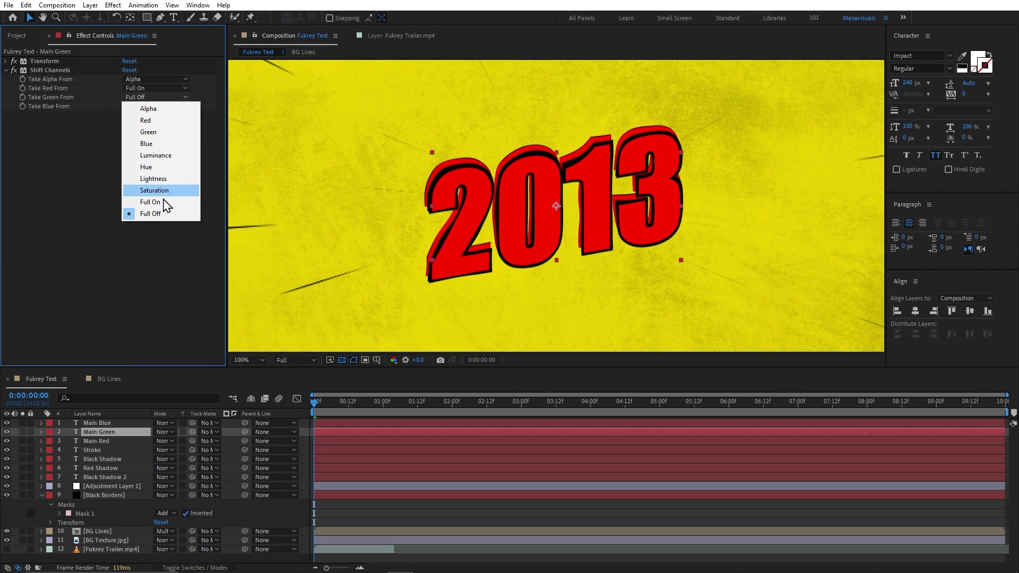
{"action": "left_click", "coordinate": [164, 202]}
{"action": "left_click", "coordinate": [160, 89]}
{"action": "left_click", "coordinate": [150, 204]}
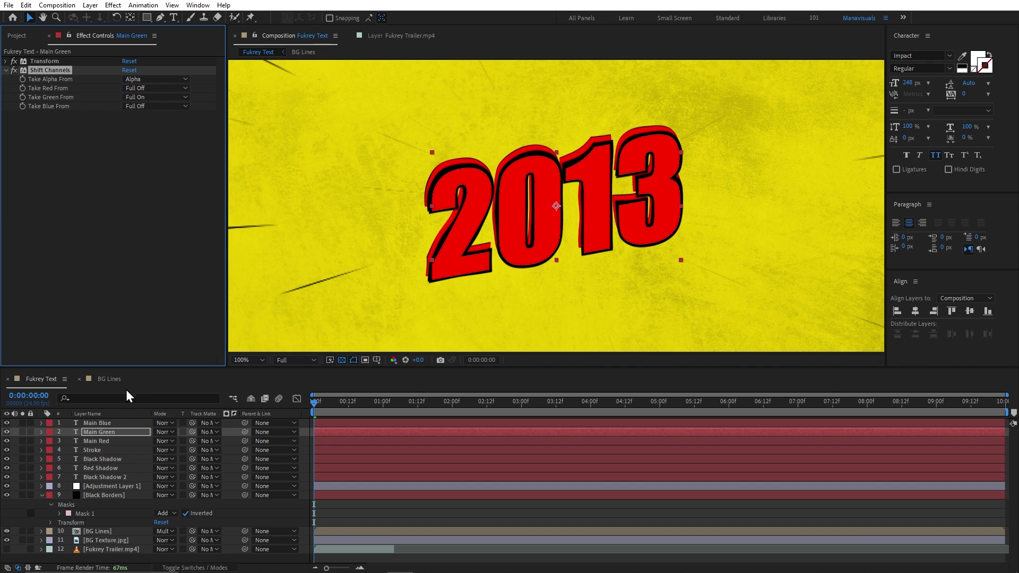
Step: Set Main Blue's Shift Channels to take blue from Full On and red from Full Off
{"action": "left_click", "coordinate": [113, 423]}
{"action": "left_click", "coordinate": [148, 106]}
{"action": "left_click", "coordinate": [157, 208]}
{"action": "left_click", "coordinate": [154, 88]}
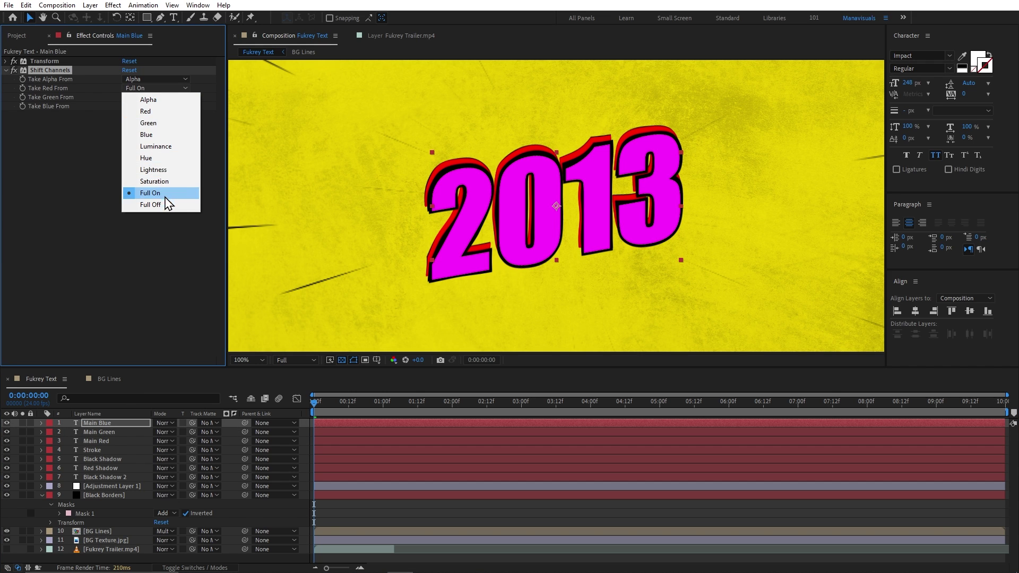
{"action": "left_click", "coordinate": [150, 204]}
Step: Set the blending mode of Main Green and Main Blue to Add
{"action": "left_click", "coordinate": [118, 431]}
{"action": "left_click", "coordinate": [120, 425], "text": "shift"}
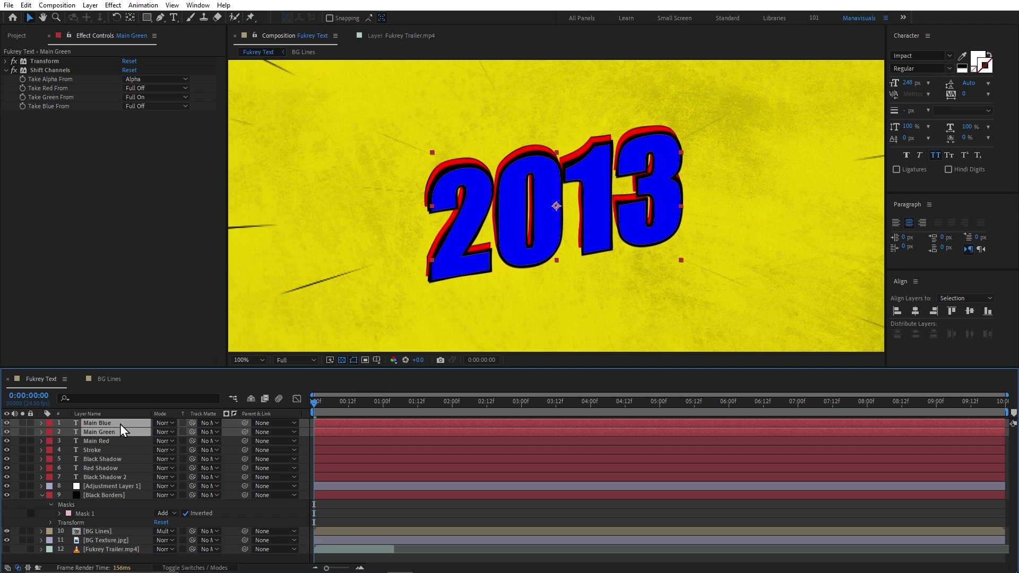
{"action": "left_click", "coordinate": [157, 423]}
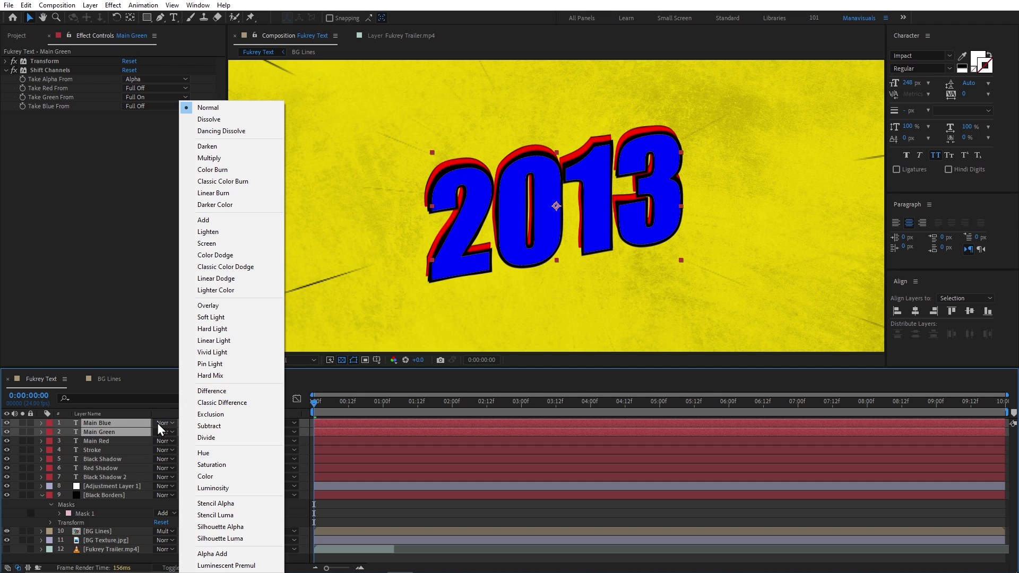
{"action": "left_click", "coordinate": [241, 222]}
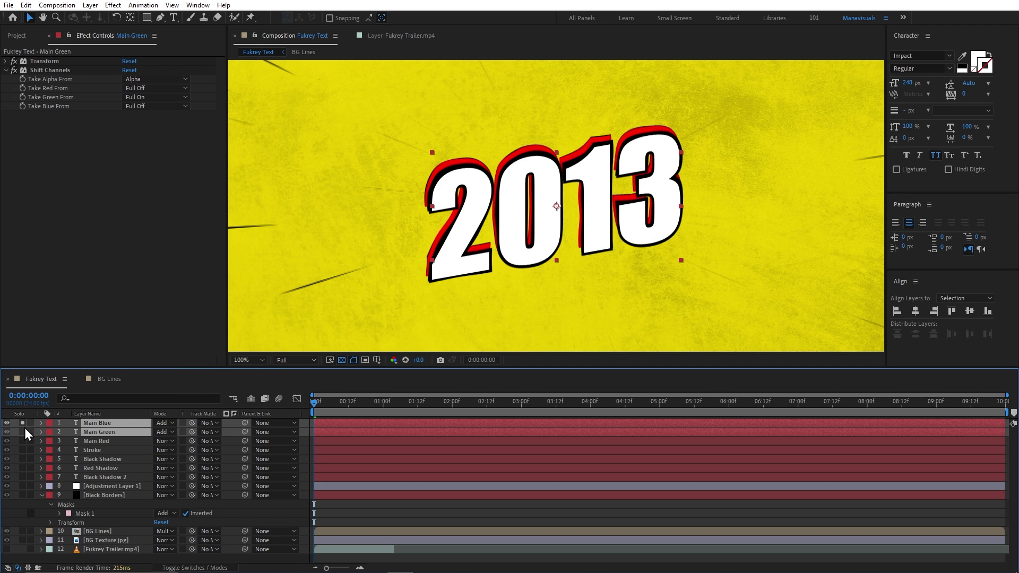
Step: Solo the Main Blue, Main Green and Main Red layers and turn off the transparency grid
{"action": "left_click", "coordinate": [22, 432]}
{"action": "left_click", "coordinate": [22, 441]}
{"action": "left_click", "coordinate": [89, 441]}
{"action": "left_click", "coordinate": [341, 360]}
Step: Try shifting the Main Red and Main Green layers slightly to preview the RGB split, undoing each move
{"action": "key", "text": "period"}
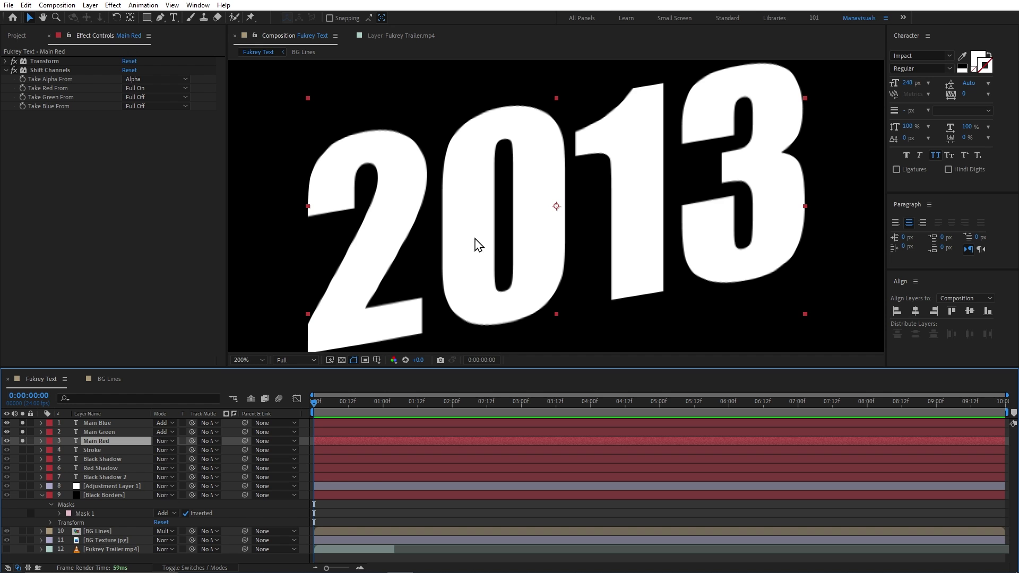
{"action": "key", "text": "Right"}
{"action": "key", "text": "Right"}
{"action": "key", "text": "Right"}
{"action": "left_click_drag", "start_coordinate": [513, 242], "coordinate": [504, 242]}
{"action": "key", "text": "ctrl+z"}
{"action": "left_click", "coordinate": [123, 430]}
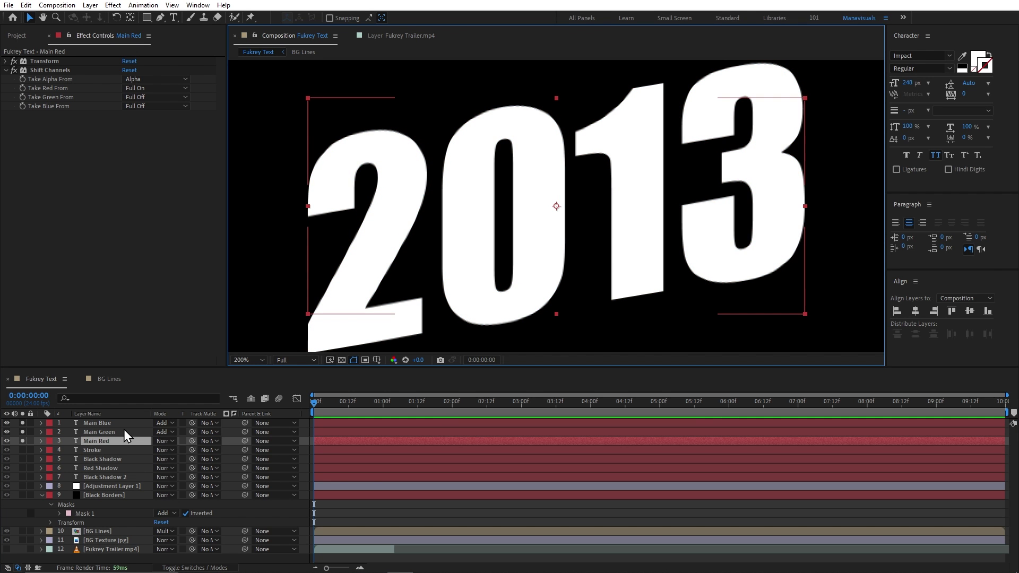
{"action": "left_click_drag", "start_coordinate": [580, 216], "coordinate": [573, 211]}
{"action": "key", "text": "ctrl+z"}
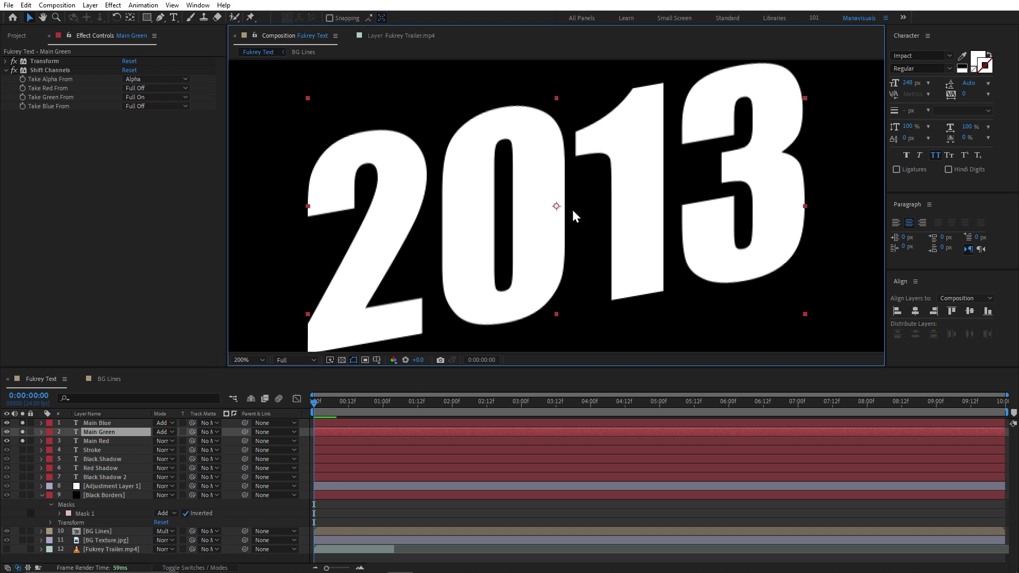
{"action": "left_click", "coordinate": [105, 441]}
{"action": "left_click_drag", "start_coordinate": [518, 234], "coordinate": [495, 228]}
{"action": "key", "text": "ctrl+z"}
Step: Separate Main Red's Position property into X and Y dimensions
{"action": "key", "text": "p"}
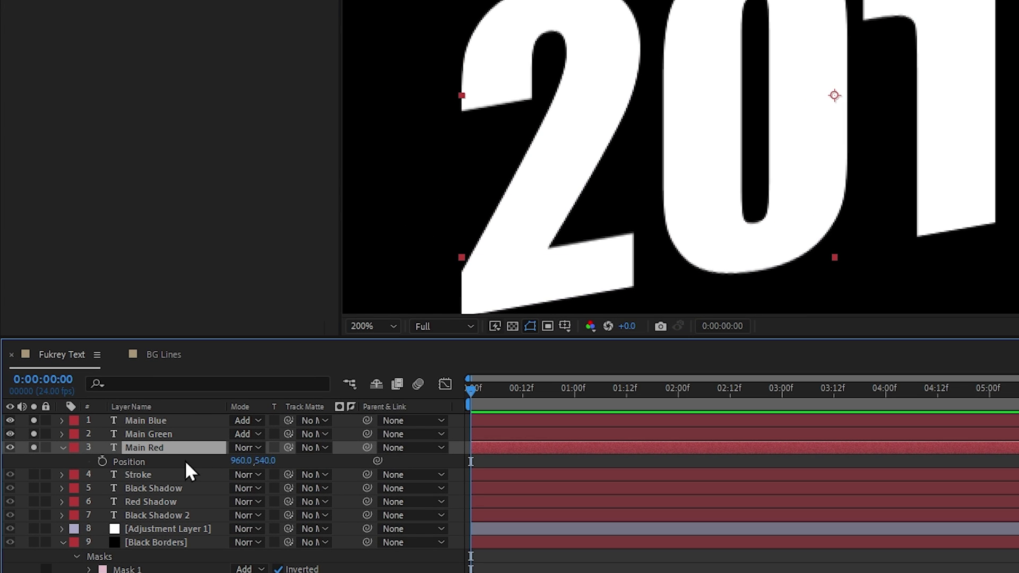
{"action": "right_click", "coordinate": [185, 460]}
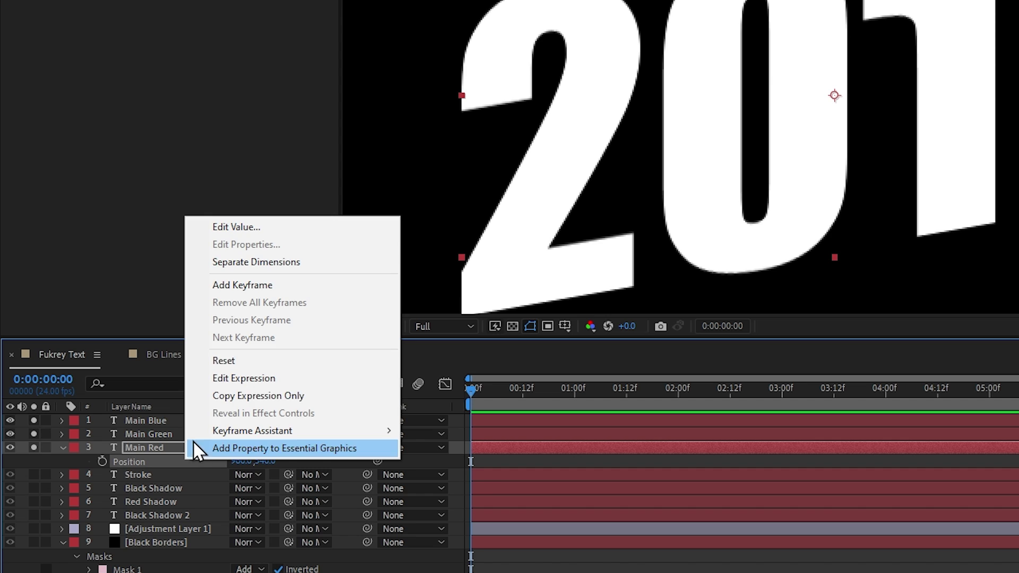
{"action": "left_click", "coordinate": [237, 267]}
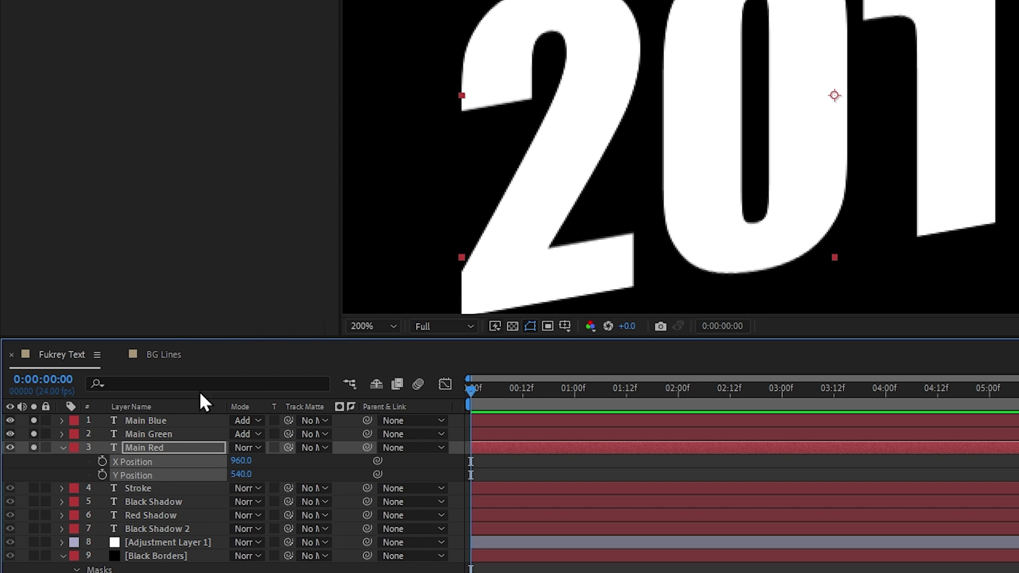
Step: Add the expression wiggle(5,1) to Main Red's X Position and check the motion on the first few frames
{"action": "left_click", "coordinate": [102, 461], "text": "alt"}
{"action": "type", "text": "wiggle"}
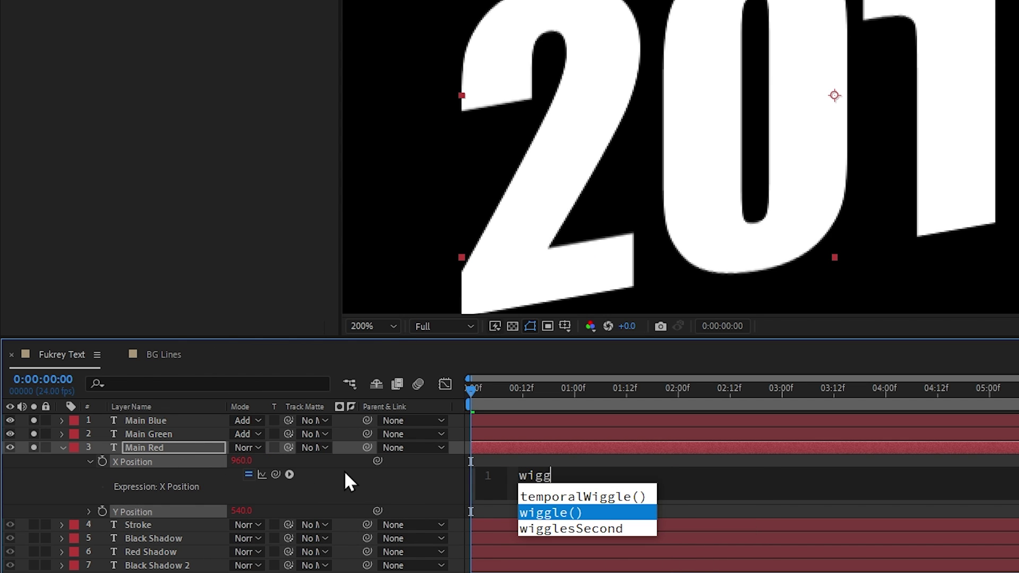
{"action": "key", "text": "Return"}
{"action": "type", "text": "5,1)"}
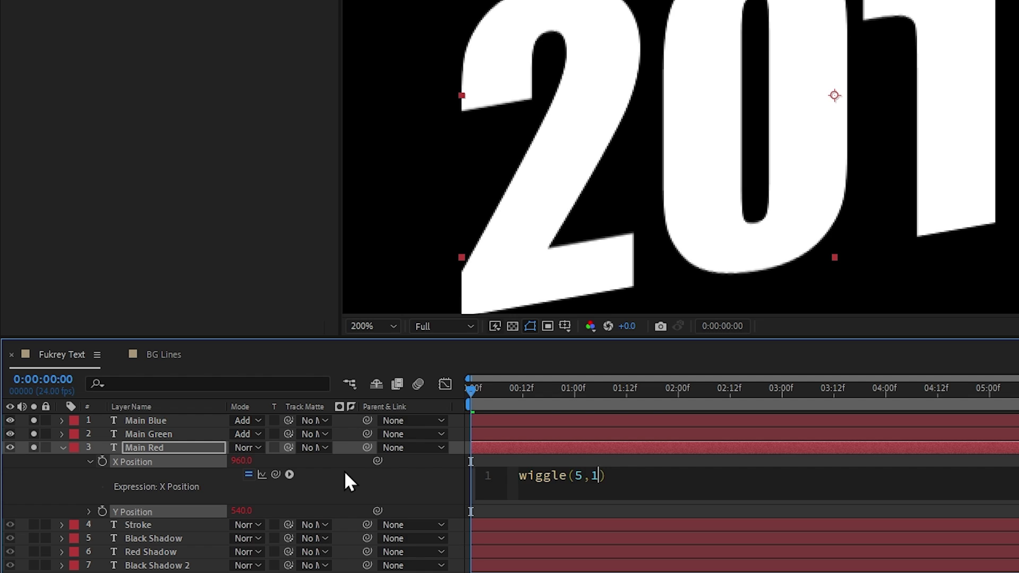
{"action": "left_click", "coordinate": [345, 472]}
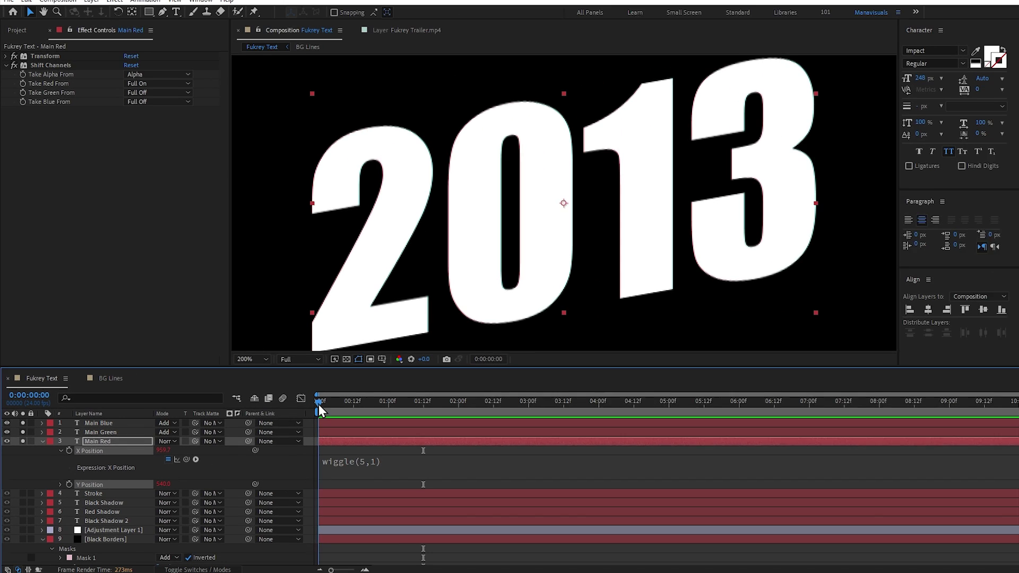
{"action": "left_click_drag", "start_coordinate": [471, 390], "coordinate": [488, 390]}
{"action": "scroll", "coordinate": [550, 106], "scroll_direction": "up", "scroll_amount": 1}
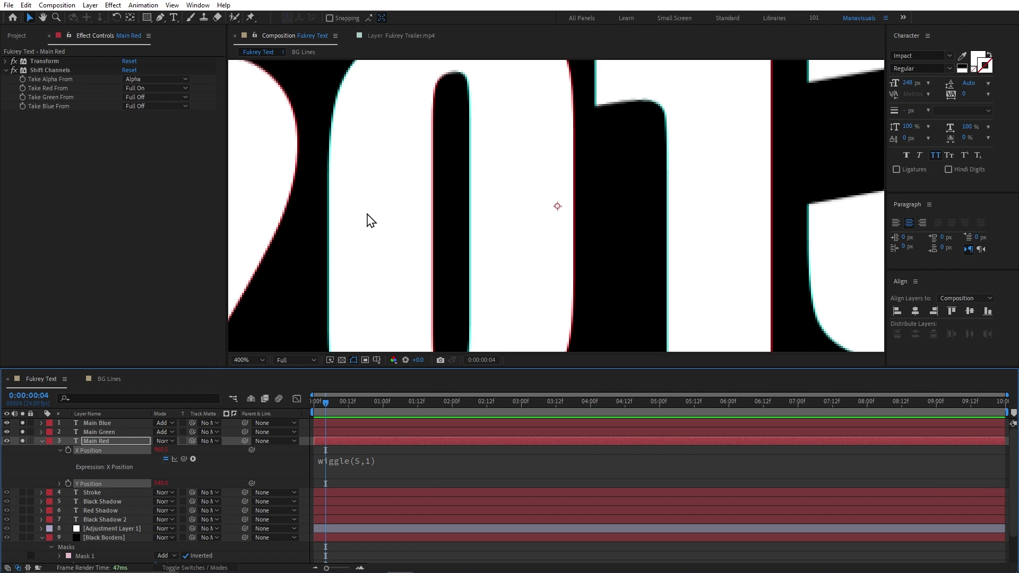
Step: Copy Main Red's wiggle expression and separate Main Green's Position into X and Y dimensions
{"action": "left_click_drag", "start_coordinate": [331, 406], "coordinate": [306, 415]}
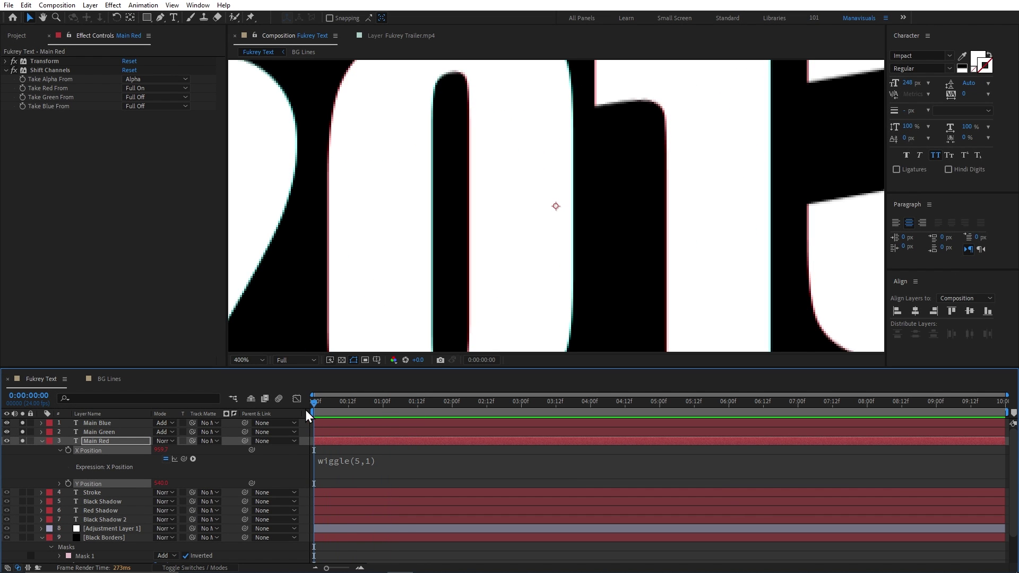
{"action": "left_click", "coordinate": [348, 460]}
{"action": "key", "text": "ctrl+c"}
{"action": "left_click", "coordinate": [351, 450]}
{"action": "left_click", "coordinate": [111, 431]}
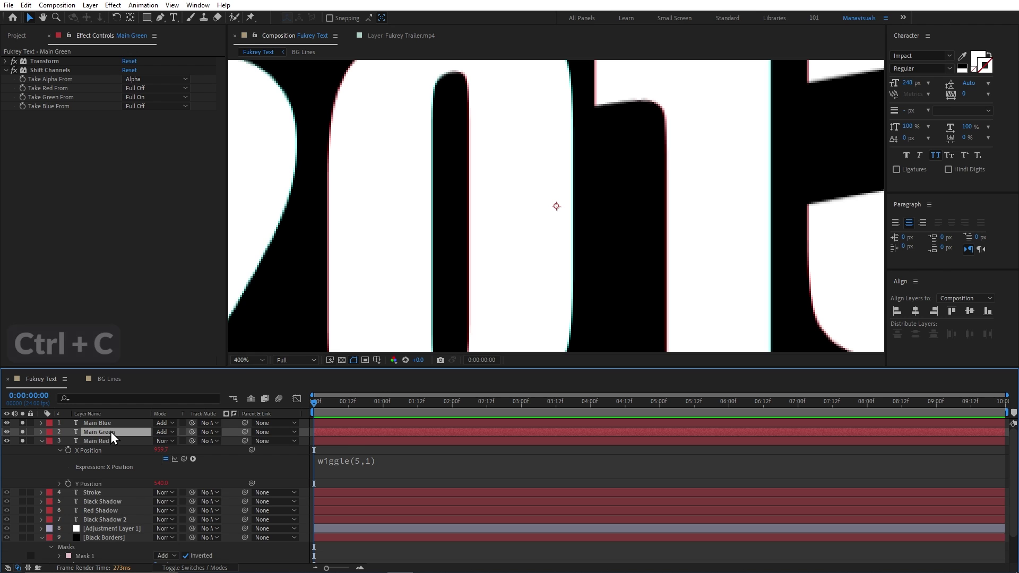
{"action": "key", "text": "p"}
{"action": "right_click", "coordinate": [100, 441]}
{"action": "left_click", "coordinate": [145, 308]}
Step: Apply the copied expression wiggle(5,1) to Main Green's Y Position and play back the result
{"action": "left_click", "coordinate": [68, 450], "text": "alt"}
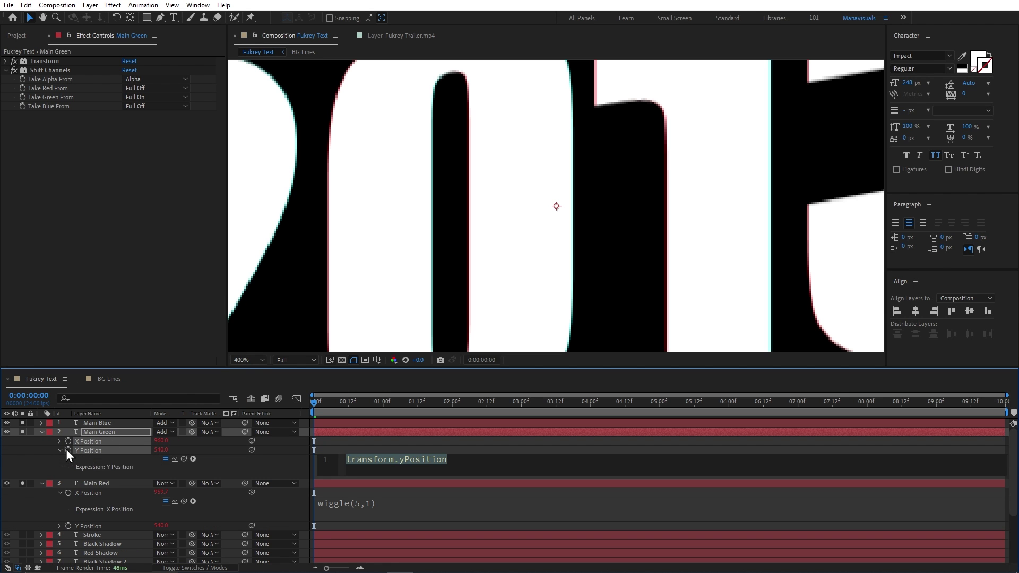
{"action": "key", "text": "ctrl+v"}
{"action": "key", "text": "KP_Enter"}
{"action": "left_click_drag", "start_coordinate": [323, 404], "coordinate": [414, 403]}
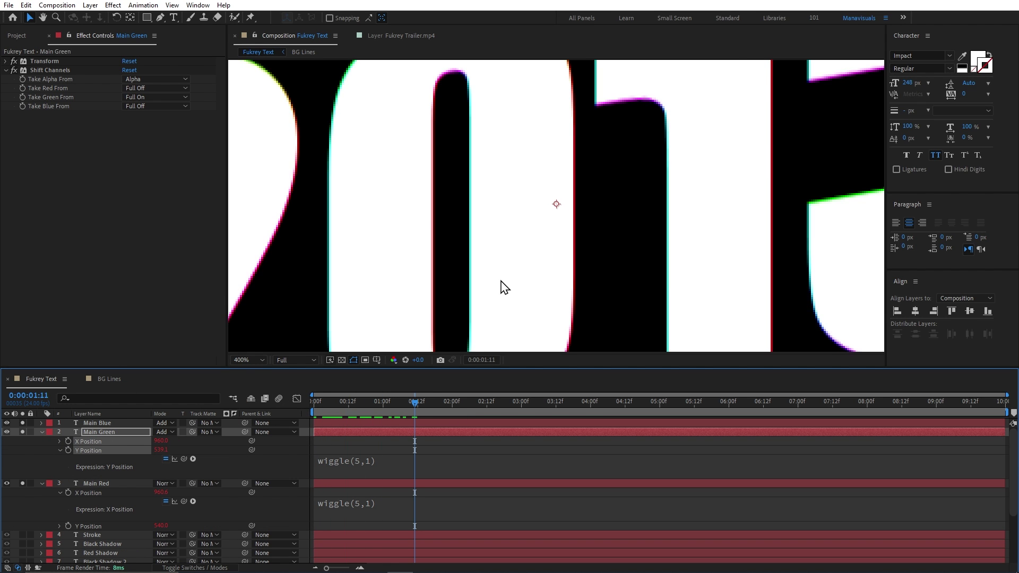
{"action": "scroll", "coordinate": [500, 281], "scroll_direction": "down", "scroll_amount": 1}
{"action": "key", "text": "space"}
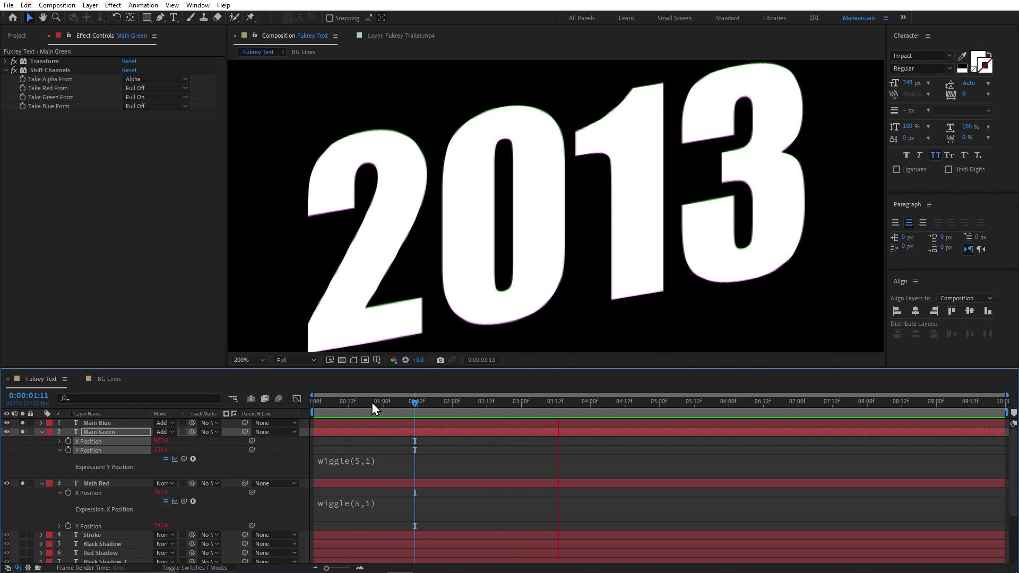
{"action": "left_click_drag", "start_coordinate": [366, 403], "coordinate": [307, 409]}
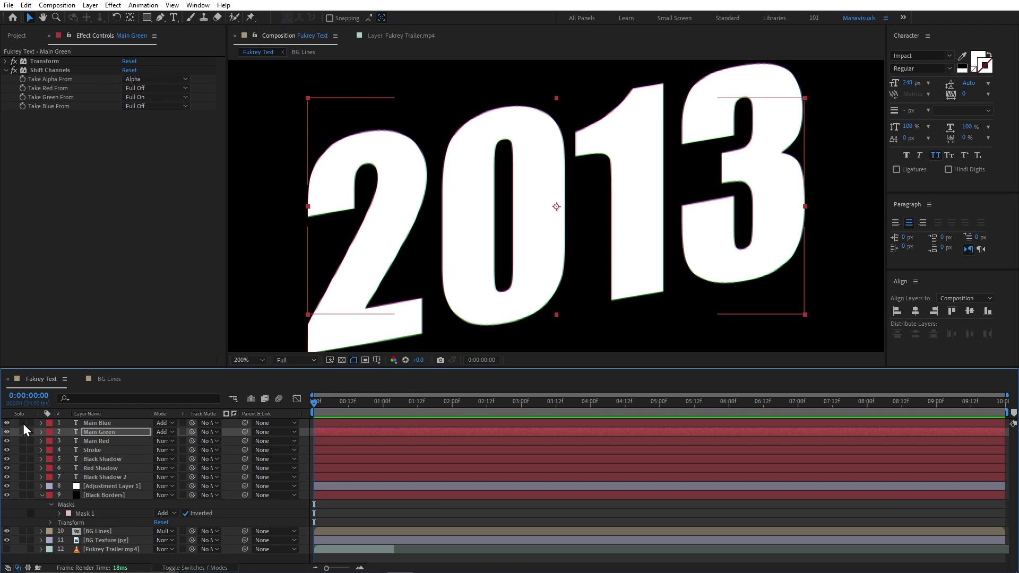
Step: Turn off solo for the three Main layers and solo the Red Shadow layer
{"action": "left_click", "coordinate": [23, 424]}
{"action": "key", "text": "comma"}
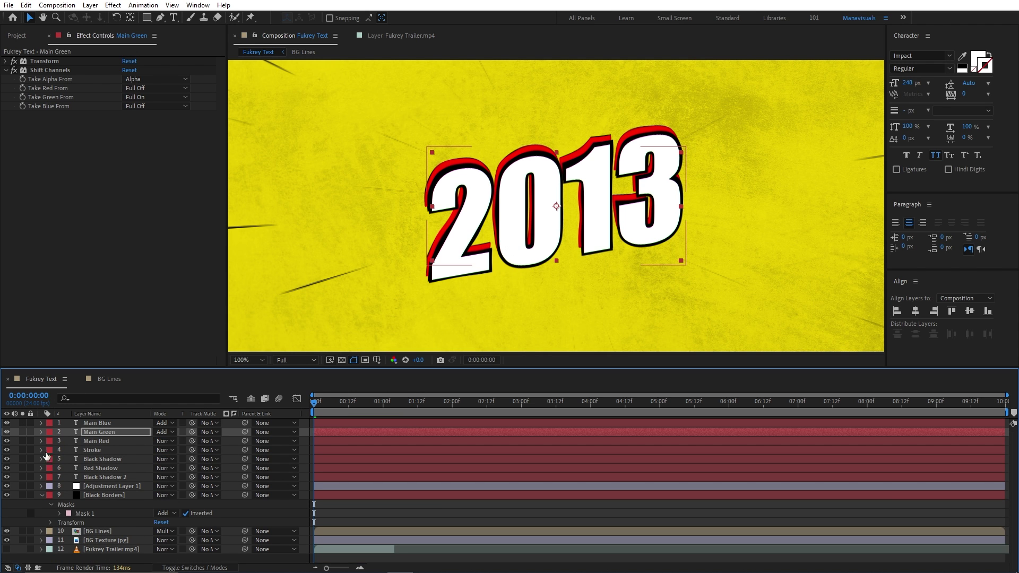
{"action": "left_click", "coordinate": [86, 466]}
{"action": "left_click", "coordinate": [23, 469]}
Step: Collapse Red Shadow's existing effects and add a Displacement Map effect to the layer
{"action": "left_click", "coordinate": [42, 62]}
{"action": "key", "text": "ctrl+a"}
{"action": "left_click", "coordinate": [5, 61]}
{"action": "left_click", "coordinate": [46, 121]}
{"action": "key", "text": "ctrl+space"}
{"action": "type", "text": "disp"}
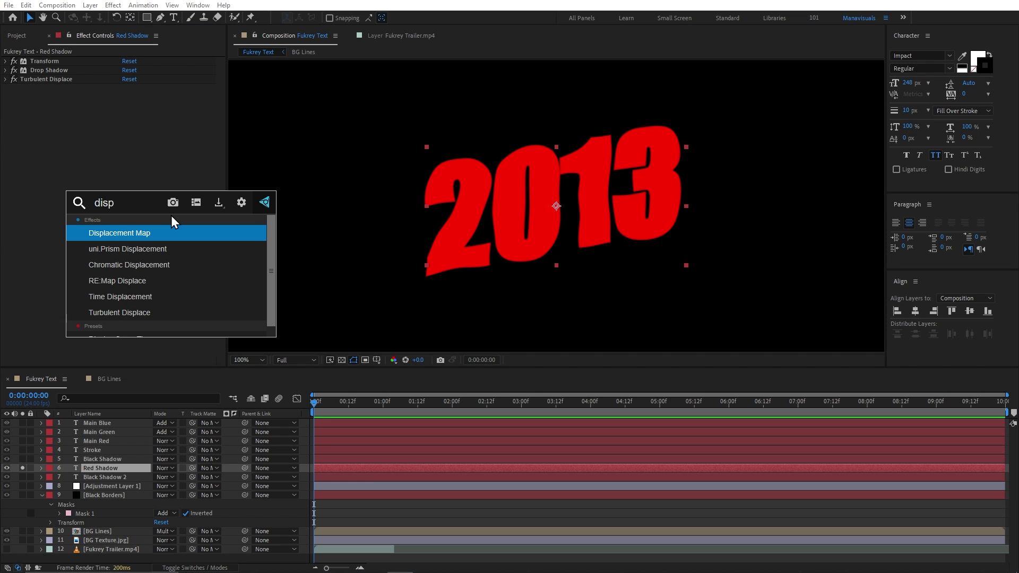
{"action": "key", "text": "Return"}
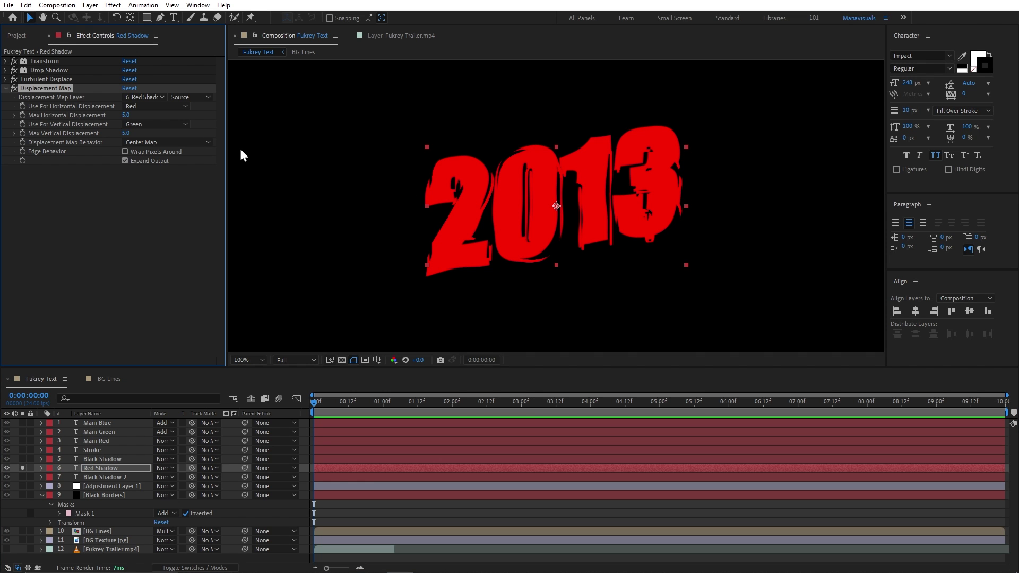
Step: Check the layers offered as displacement map and compare the text edges in the Fukrey Trailer.mp4 reference
{"action": "left_click", "coordinate": [152, 97]}
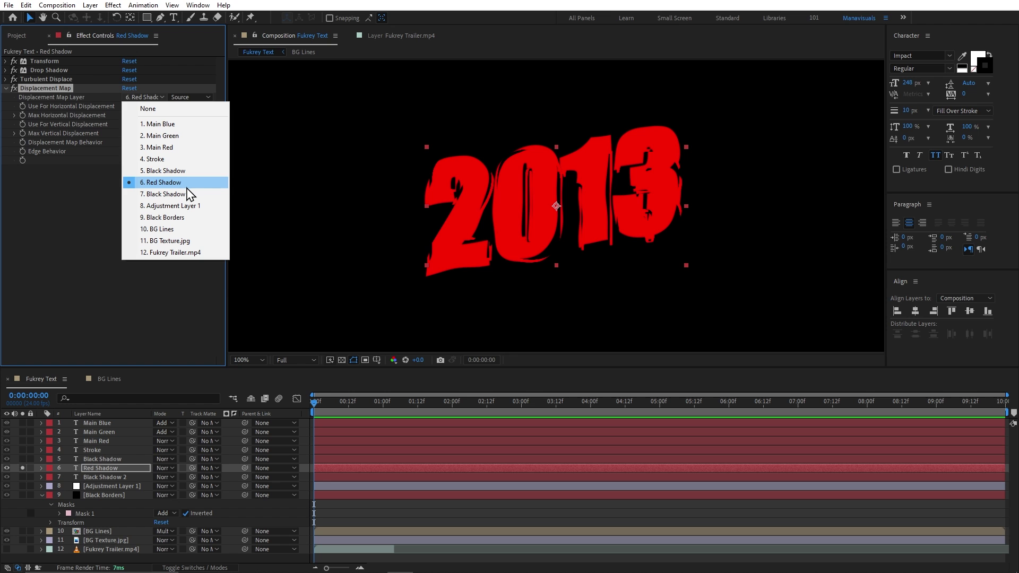
{"action": "left_click", "coordinate": [201, 285]}
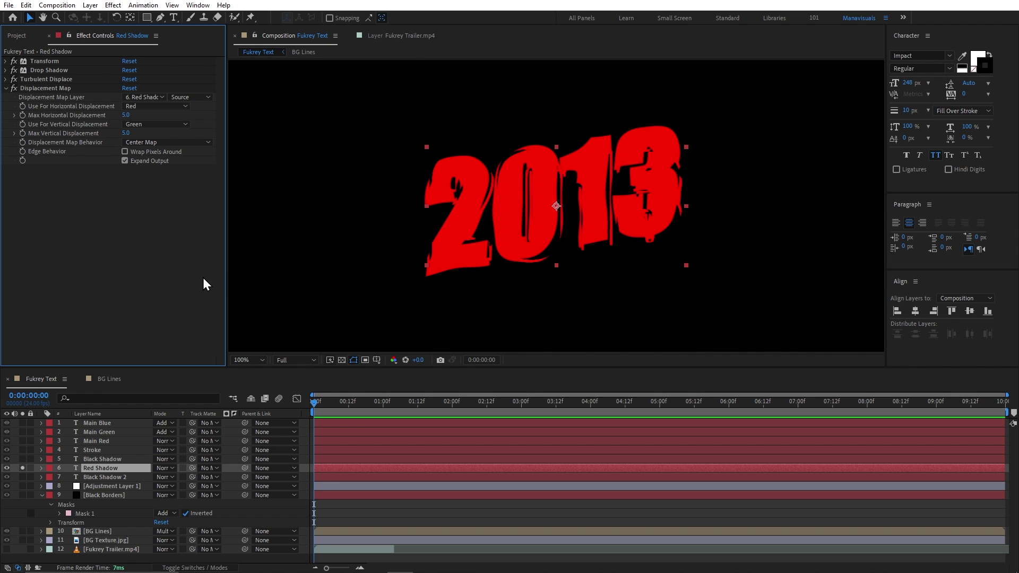
{"action": "left_click", "coordinate": [412, 37]}
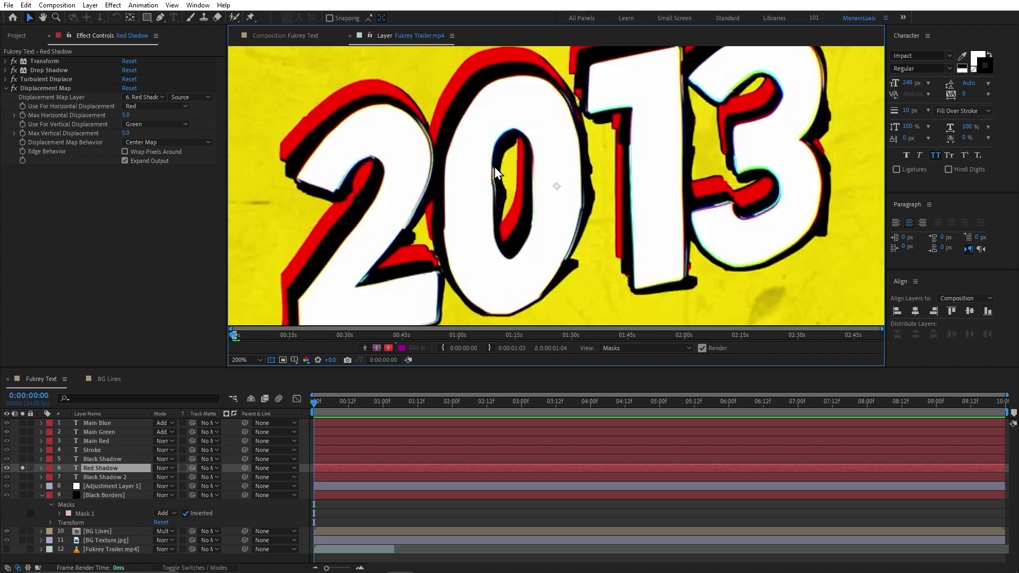
{"action": "left_click", "coordinate": [298, 35]}
Step: Create a solid layer named Noise Map and apply the Fractal Noise effect to it
{"action": "key", "text": "ctrl+y"}
{"action": "type", "text": "Noise Map"}
{"action": "key", "text": "Return"}
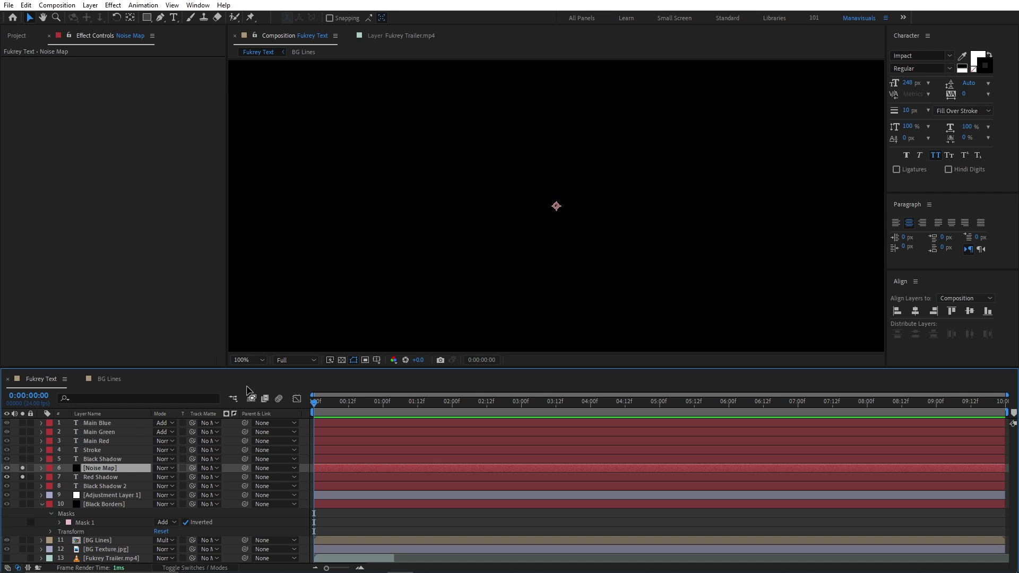
{"action": "key", "text": "ctrl+space"}
{"action": "type", "text": "frac"}
{"action": "left_click", "coordinate": [249, 420]}
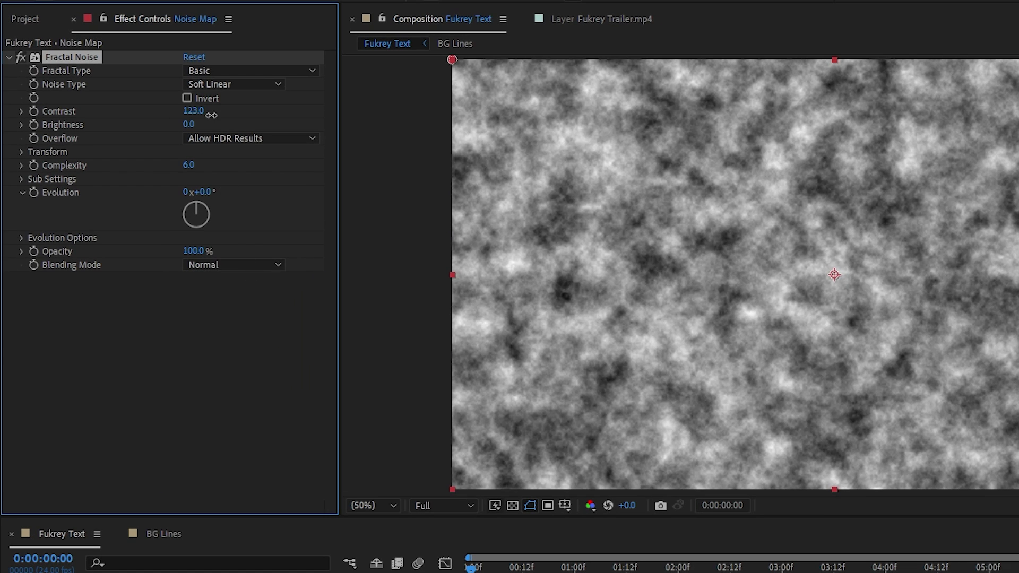
Step: Set the Fractal Noise contrast to 450
{"action": "left_click_drag", "start_coordinate": [212, 115], "coordinate": [362, 107]}
{"action": "left_click", "coordinate": [194, 112]}
{"action": "type", "text": "450"}
{"action": "key", "text": "Return"}
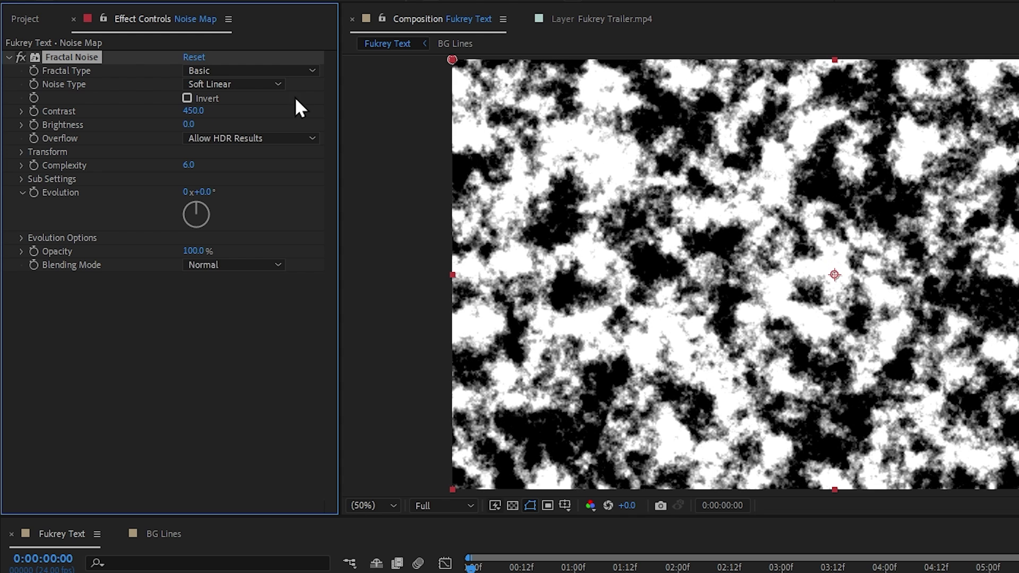
Step: Set the Fractal Noise uniform scale to 70 in its transform settings
{"action": "left_click", "coordinate": [21, 152]}
{"action": "left_click", "coordinate": [35, 192]}
{"action": "left_click_drag", "start_coordinate": [193, 192], "coordinate": [162, 194]}
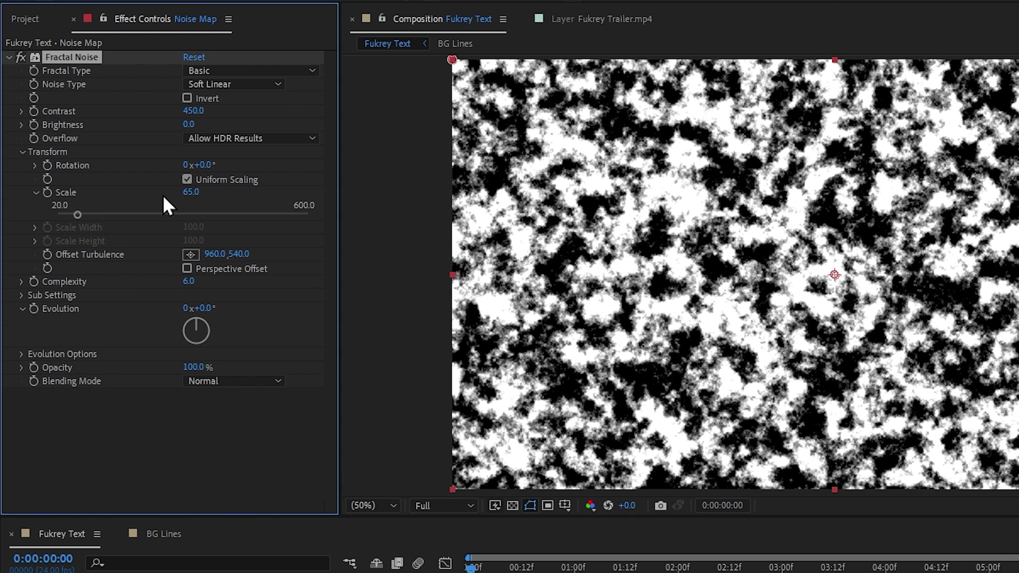
{"action": "left_click", "coordinate": [188, 192]}
{"action": "type", "text": "70"}
{"action": "key", "text": "Return"}
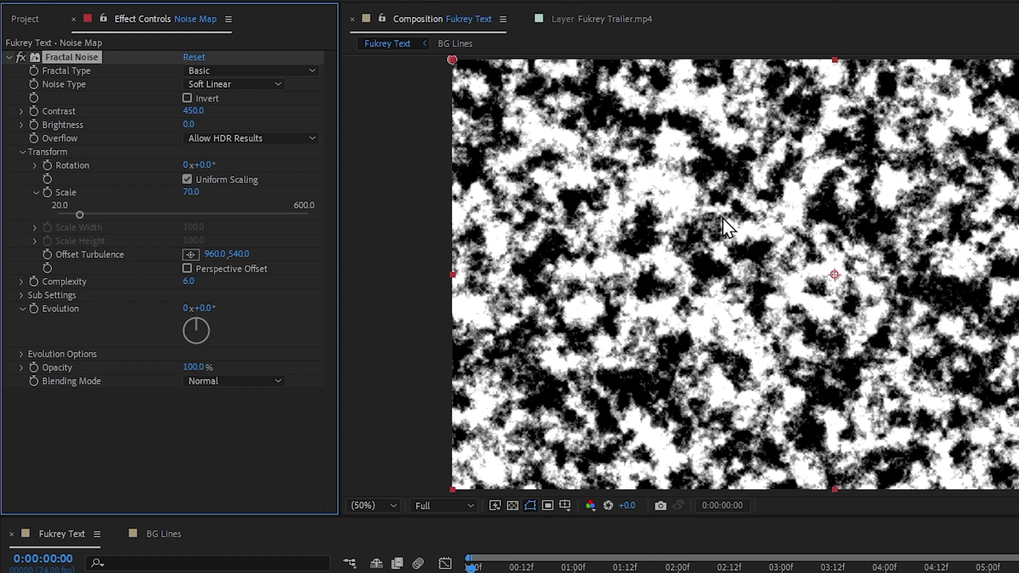
Step: Set the Fractal Noise complexity to 2
{"action": "key", "text": "period"}
{"action": "left_click_drag", "start_coordinate": [189, 289], "coordinate": [60, 292]}
{"action": "type", "text": "2"}
{"action": "key", "text": "Return"}
{"action": "key", "text": "comma"}
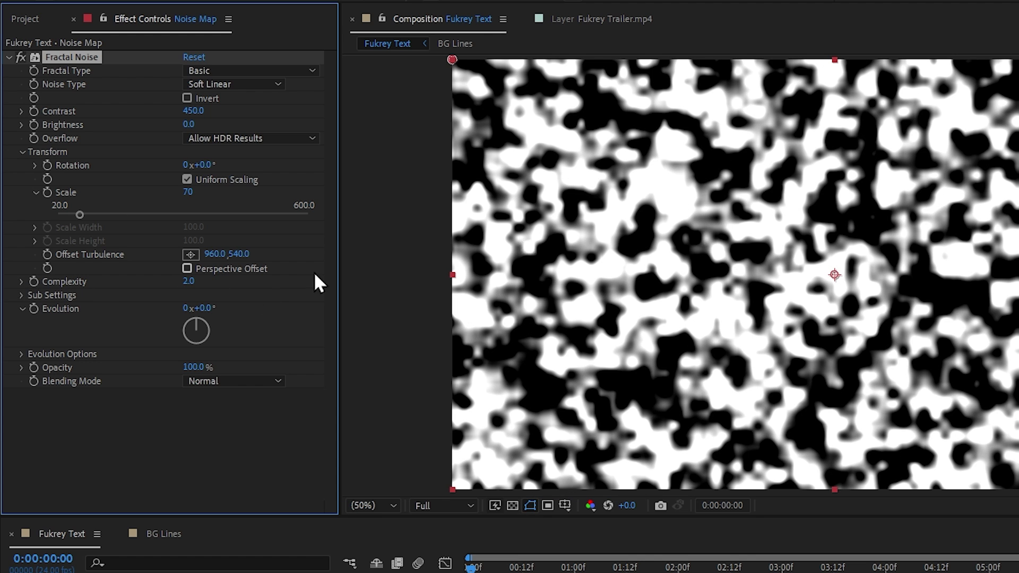
Step: Try other Evolution and Random Seed values on the Fractal Noise, undoing each change
{"action": "left_click_drag", "start_coordinate": [196, 309], "coordinate": [356, 314]}
{"action": "key", "text": "ctrl+z"}
{"action": "left_click", "coordinate": [23, 354]}
{"action": "left_click_drag", "start_coordinate": [185, 394], "coordinate": [223, 396]}
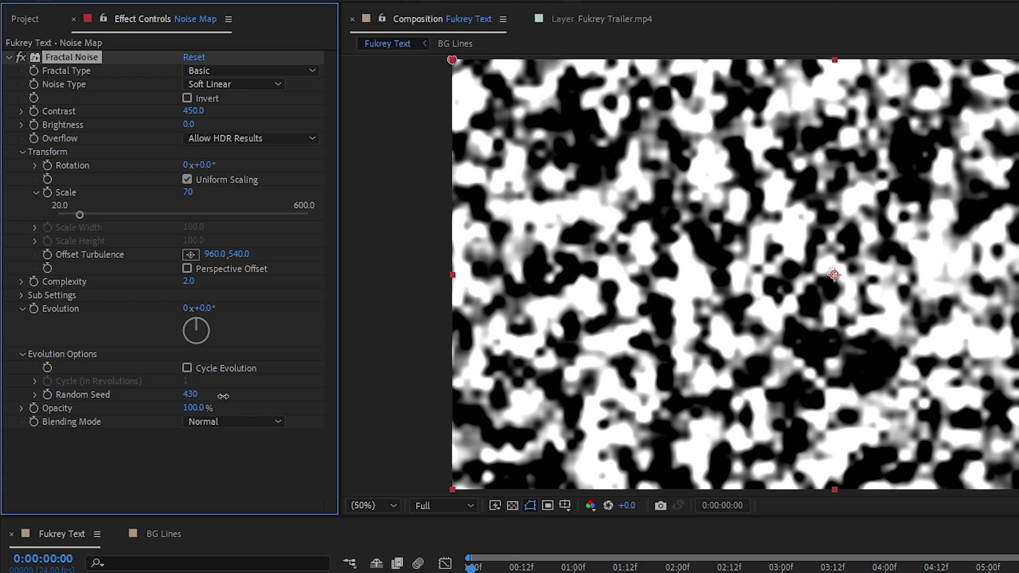
{"action": "key", "text": "ctrl+z"}
Step: Add the expression time*100 to the Fractal Noise Random Seed and preview the changing noise
{"action": "left_click", "coordinate": [47, 393], "text": "alt"}
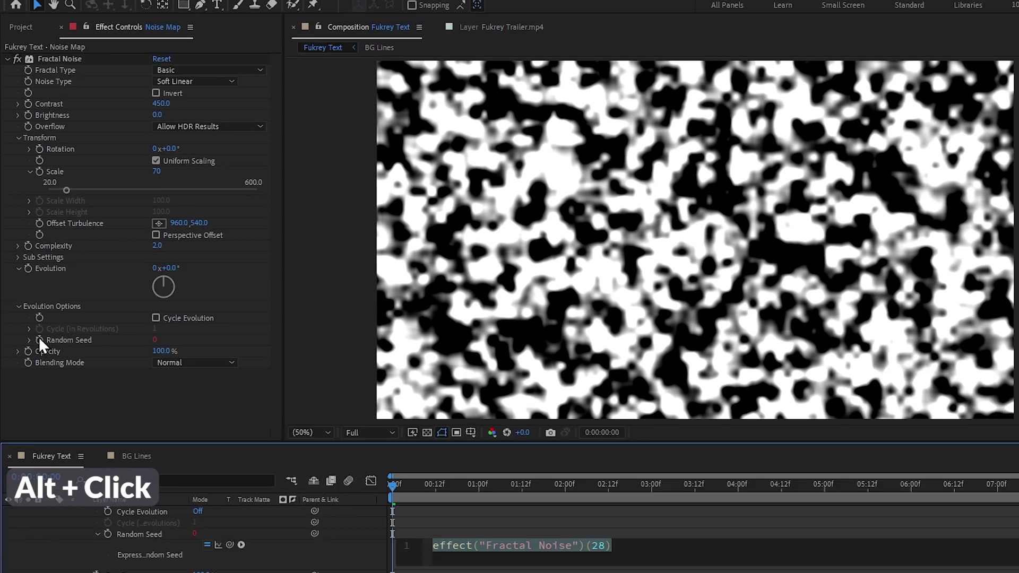
{"action": "type", "text": "time*100"}
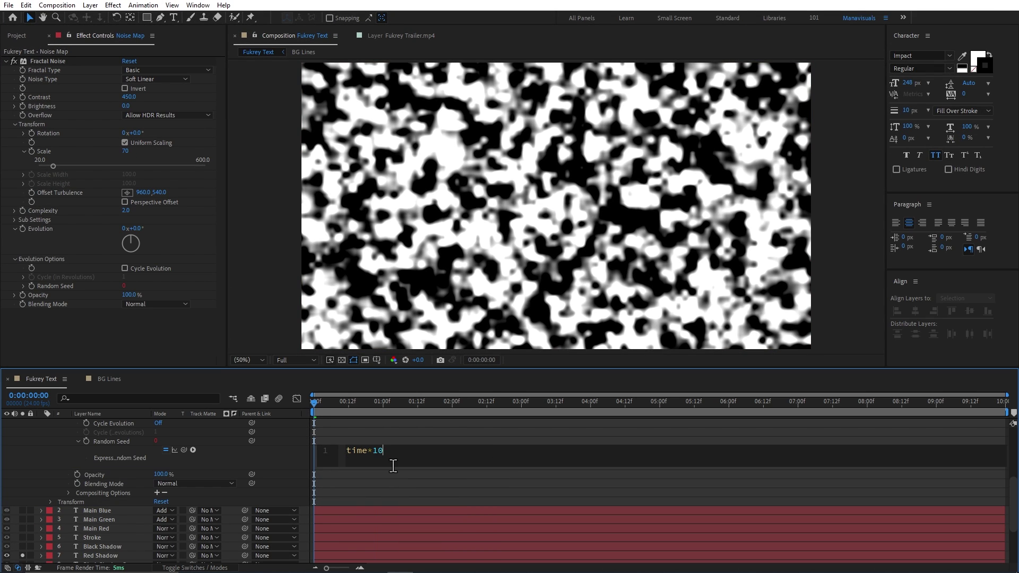
{"action": "left_click", "coordinate": [317, 412]}
{"action": "key", "text": "space"}
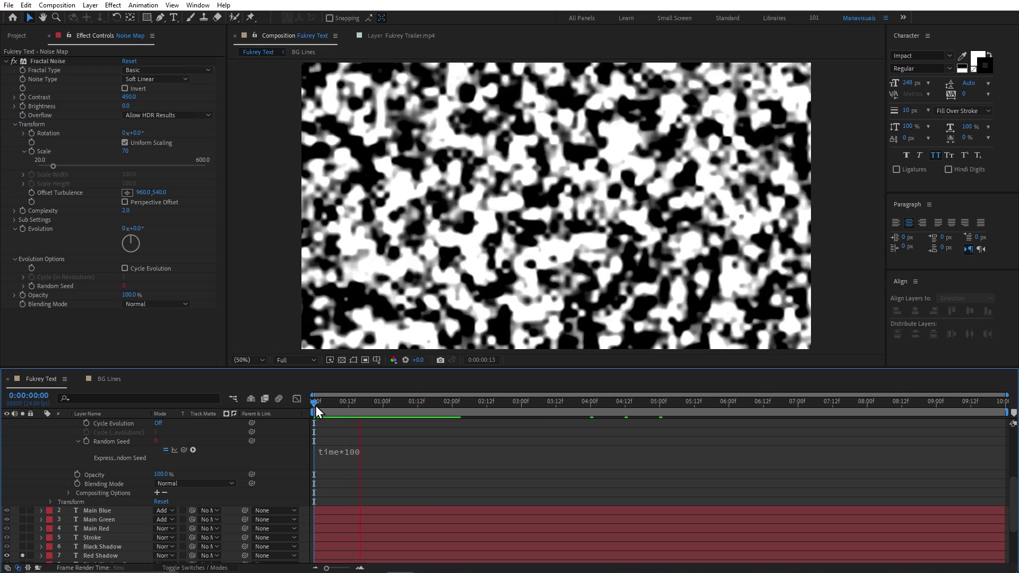
{"action": "key", "text": "space"}
{"action": "left_click_drag", "start_coordinate": [315, 405], "coordinate": [346, 405]}
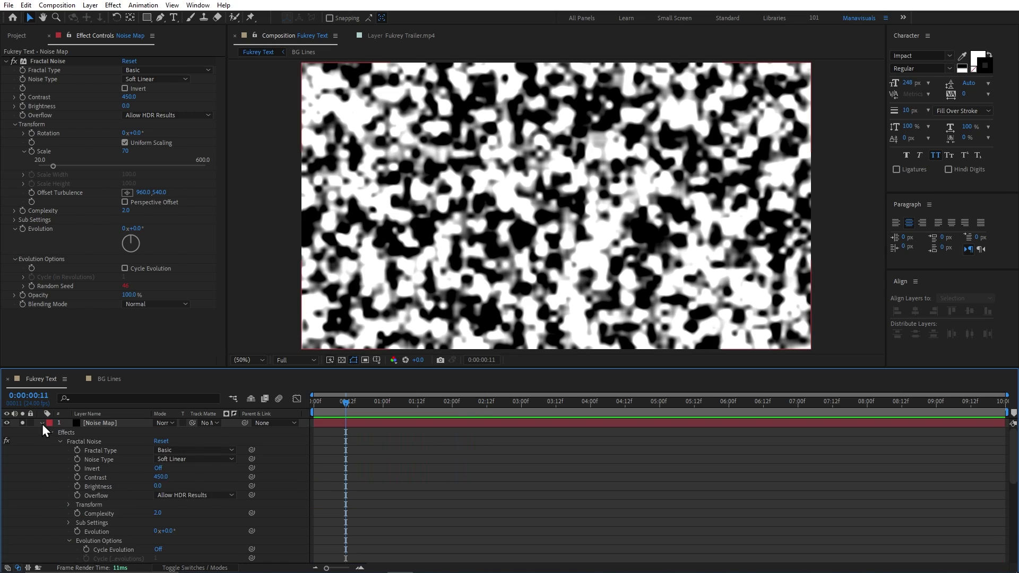
Step: Move Adjustment Layer 1 above Noise Map, then clear the layer solos and play back the noise
{"action": "left_click", "coordinate": [42, 423]}
{"action": "left_click", "coordinate": [100, 495]}
{"action": "left_click_drag", "start_coordinate": [99, 496], "coordinate": [102, 422]}
{"action": "left_click_drag", "start_coordinate": [24, 432], "coordinate": [17, 491]}
{"action": "key", "text": "space"}
{"action": "left_click_drag", "start_coordinate": [336, 406], "coordinate": [303, 413]}
Step: Hide the Noise Map layer and solo Red Shadow
{"action": "left_click", "coordinate": [111, 432]}
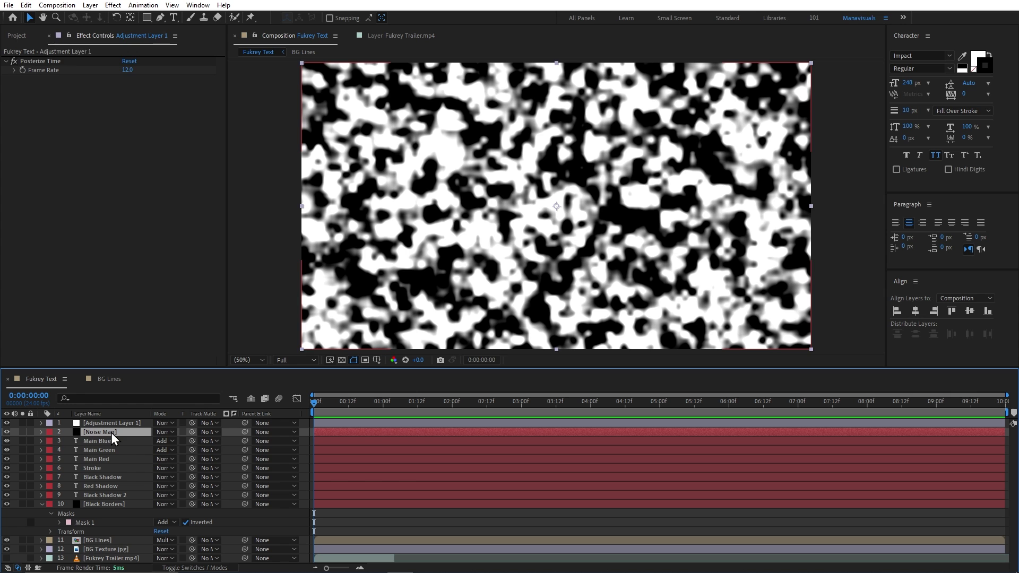
{"action": "left_click", "coordinate": [7, 432]}
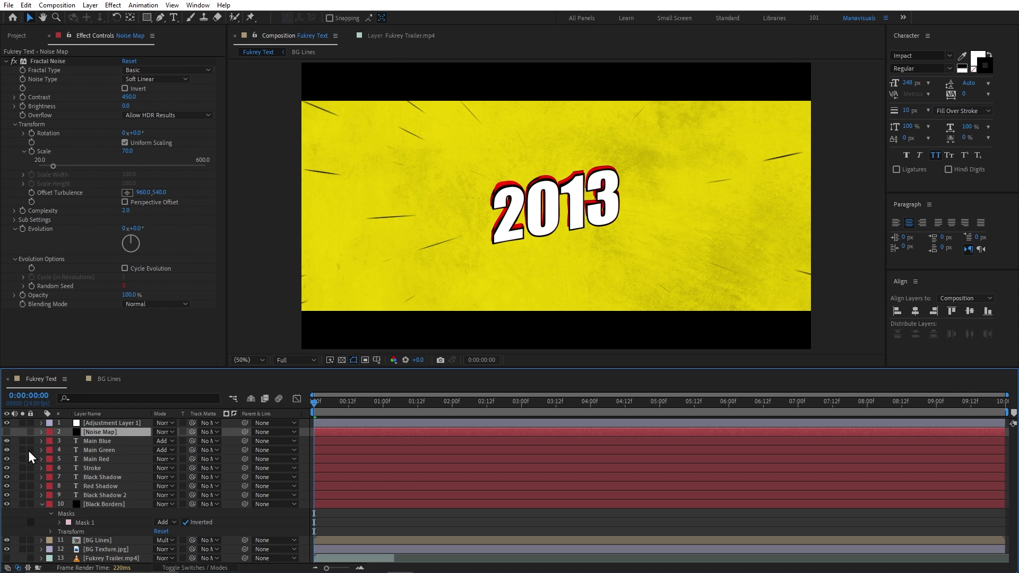
{"action": "left_click", "coordinate": [95, 486]}
{"action": "left_click", "coordinate": [22, 486]}
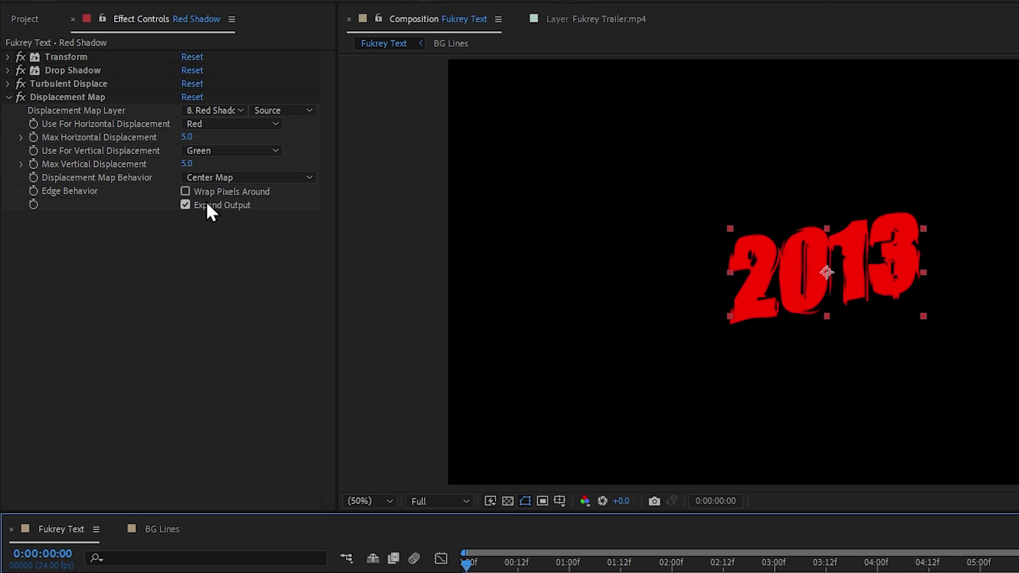
Step: Set Red Shadow's displacement map layer to Noise Map, read with Effects & Masks
{"action": "left_click", "coordinate": [154, 97]}
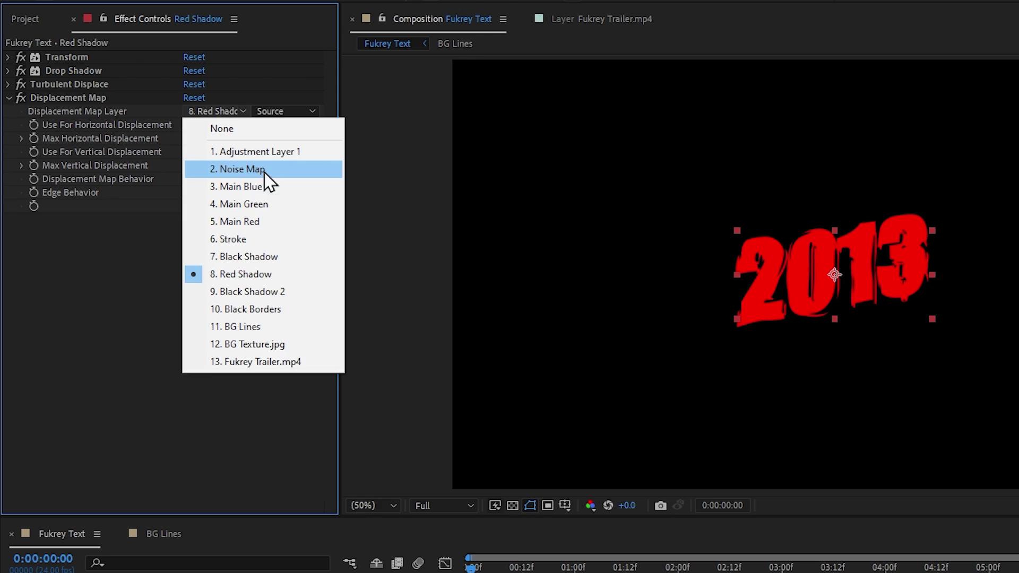
{"action": "left_click", "coordinate": [260, 169]}
{"action": "left_click", "coordinate": [287, 112]}
{"action": "left_click", "coordinate": [297, 162]}
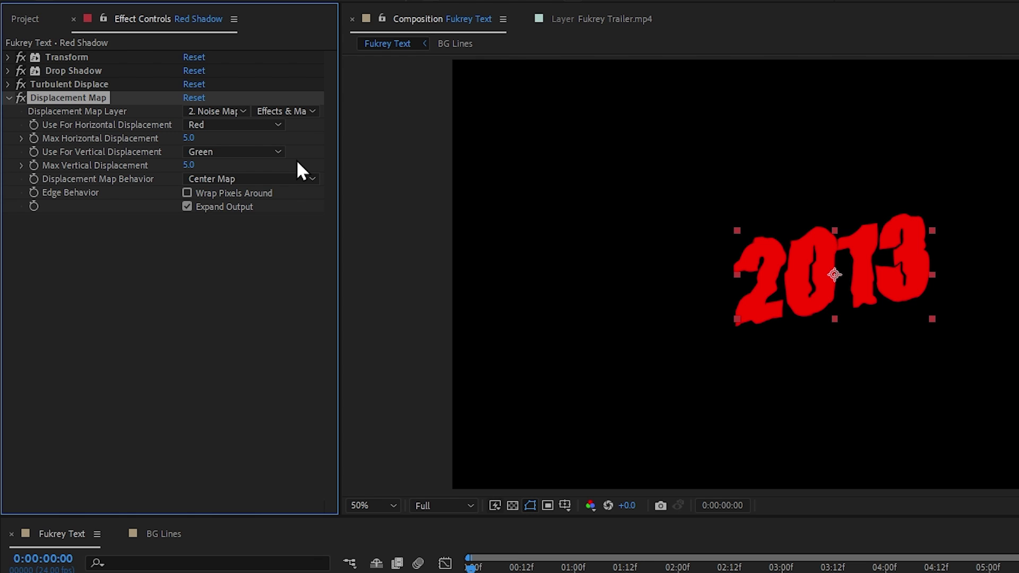
Step: Use Luminance for both the horizontal and vertical displacement of Red Shadow
{"action": "left_click", "coordinate": [218, 126]}
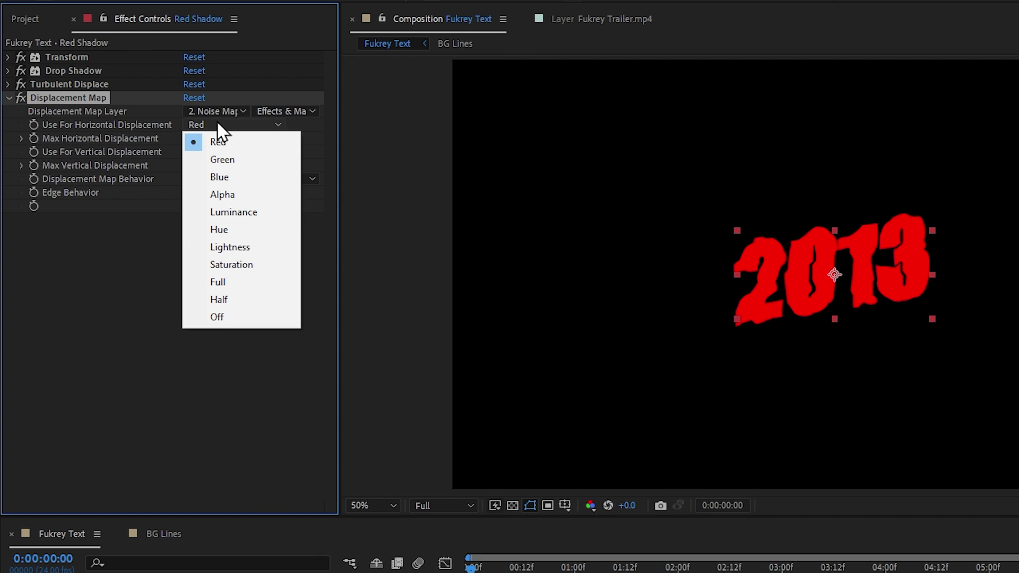
{"action": "left_click", "coordinate": [235, 212]}
{"action": "left_click", "coordinate": [237, 152]}
{"action": "left_click", "coordinate": [239, 240]}
{"action": "scroll", "coordinate": [813, 260], "scroll_direction": "up", "scroll_amount": 2}
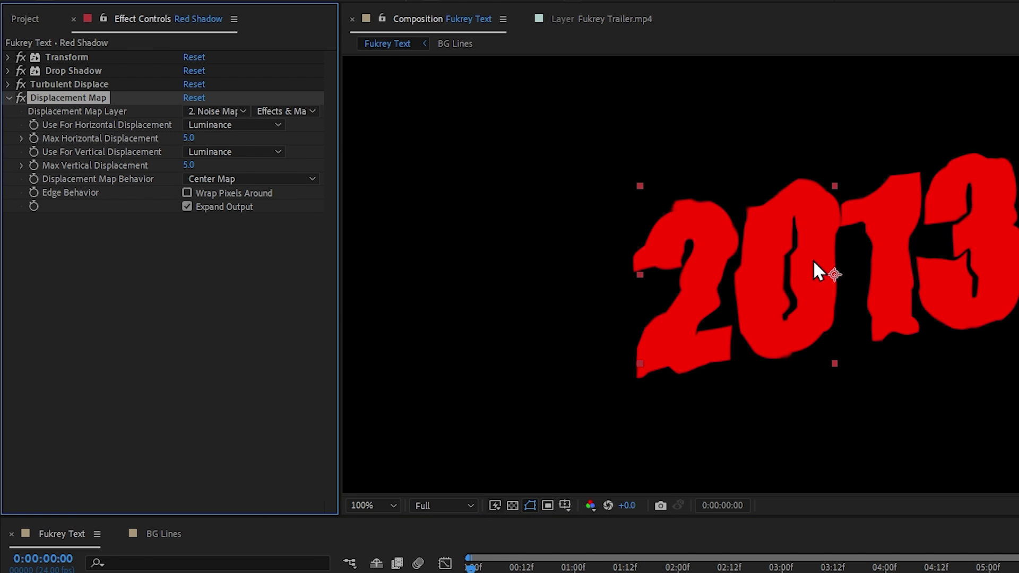
Step: Set Red Shadow's maximum horizontal and vertical displacement to 2 each and preview the rough edges
{"action": "left_click_drag", "start_coordinate": [189, 139], "coordinate": [210, 164]}
{"action": "left_click", "coordinate": [189, 138]}
{"action": "type", "text": "2"}
{"action": "key", "text": "Tab"}
{"action": "type", "text": "2"}
{"action": "key", "text": "Return"}
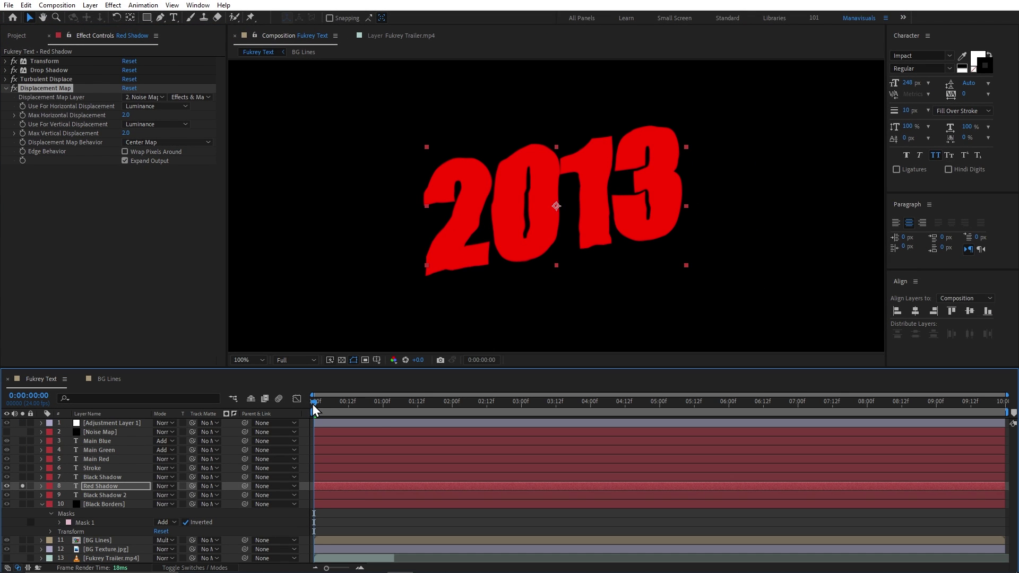
{"action": "key", "text": "space"}
{"action": "key", "text": "space"}
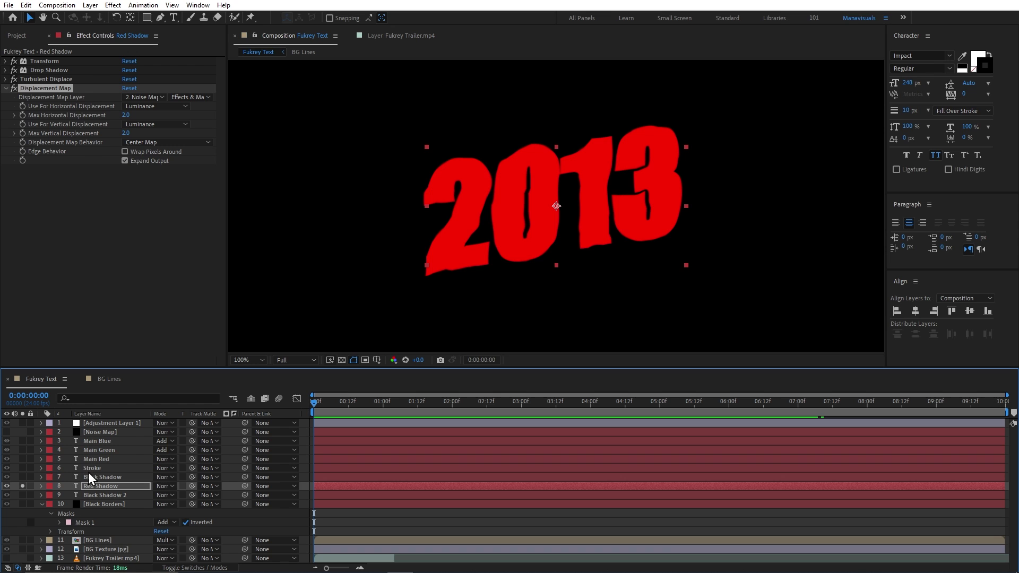
Step: Turn off Red Shadow's solo and copy its Displacement Map effect to Black Shadow, Black Shadow 2 and Stroke
{"action": "left_click", "coordinate": [22, 486]}
{"action": "left_click", "coordinate": [63, 90]}
{"action": "key", "text": "ctrl+c"}
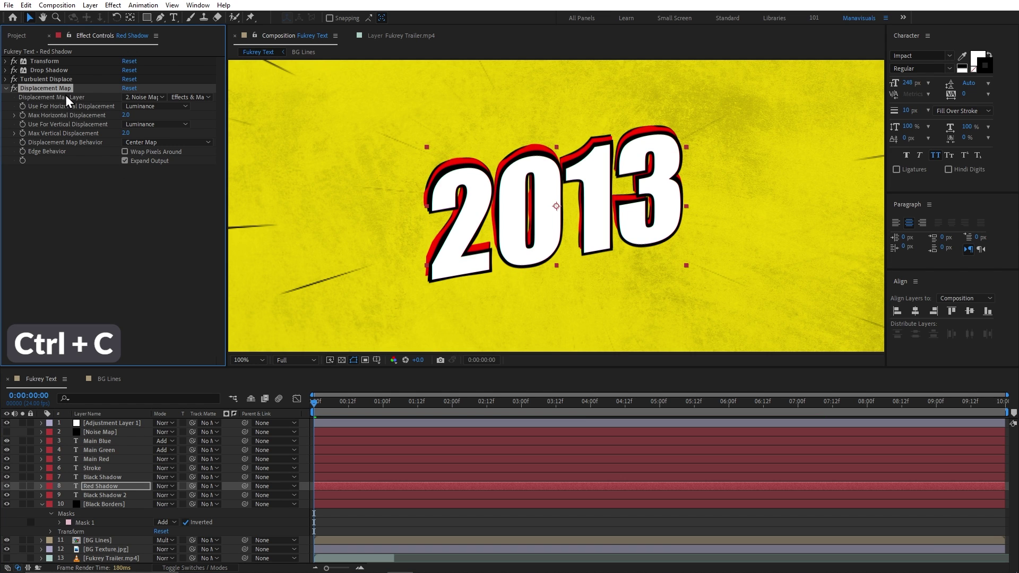
{"action": "left_click", "coordinate": [103, 477]}
{"action": "left_click", "coordinate": [103, 495], "text": "ctrl"}
{"action": "key", "text": "ctrl+v"}
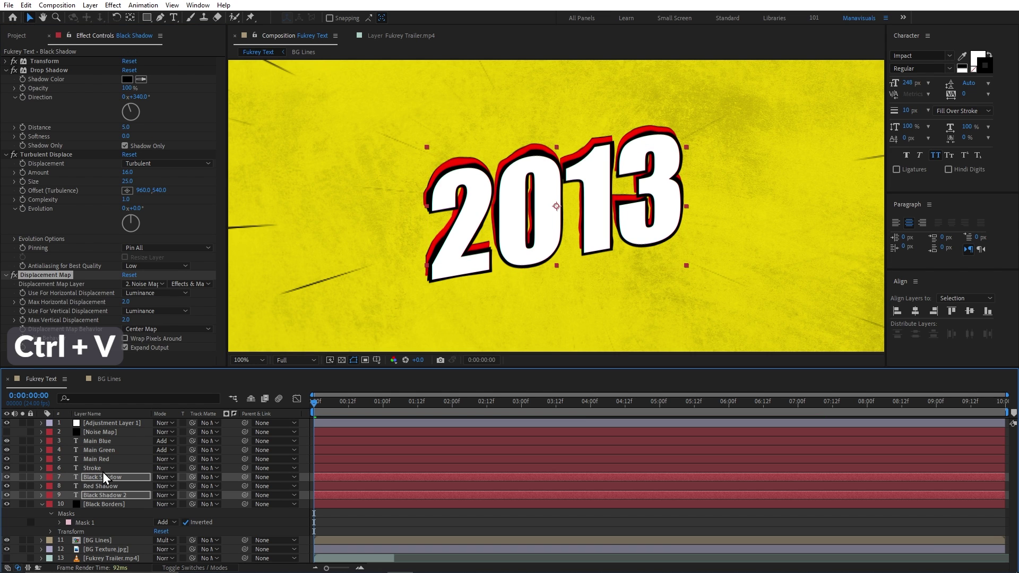
{"action": "left_click", "coordinate": [102, 470]}
{"action": "key", "text": "ctrl+v"}
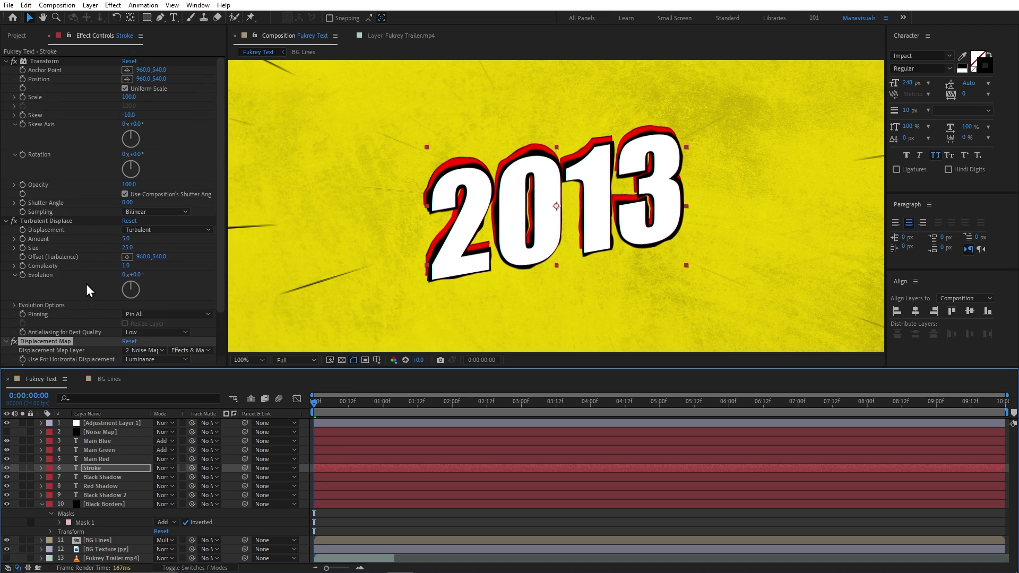
Step: Set Black Shadow 2's Displacement Map to a maximum of 1 horizontally and 3 vertically
{"action": "scroll", "coordinate": [87, 287], "scroll_direction": "down", "scroll_amount": 3}
{"action": "left_click", "coordinate": [87, 286]}
{"action": "left_click", "coordinate": [110, 486]}
{"action": "left_click", "coordinate": [112, 495]}
{"action": "scroll", "coordinate": [113, 322], "scroll_direction": "down", "scroll_amount": 5}
{"action": "left_click", "coordinate": [126, 316]}
{"action": "type", "text": "1"}
{"action": "key", "text": "Return"}
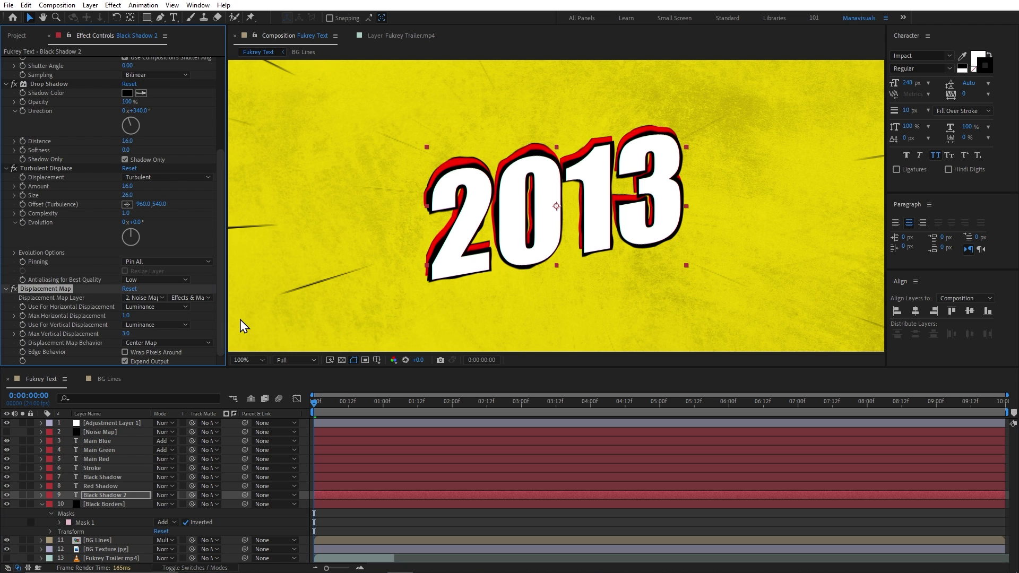
Step: Set Black Shadow's maximum horizontal displacement to 3 and preview the text from the start of the composition
{"action": "left_click", "coordinate": [108, 477]}
{"action": "left_click", "coordinate": [125, 302]}
{"action": "type", "text": "3"}
{"action": "key", "text": "Return"}
{"action": "left_click", "coordinate": [315, 403]}
{"action": "key", "text": "space"}
{"action": "key", "text": "space"}
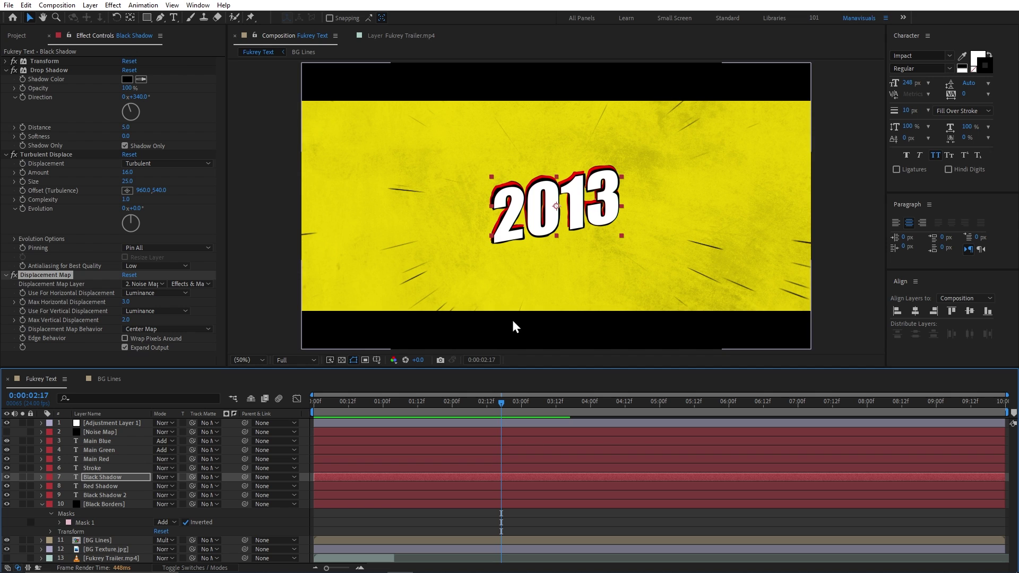
Step: Compare the title text in the Fukrey Trailer footage with the composition's 2013 text up close
{"action": "left_click", "coordinate": [416, 37]}
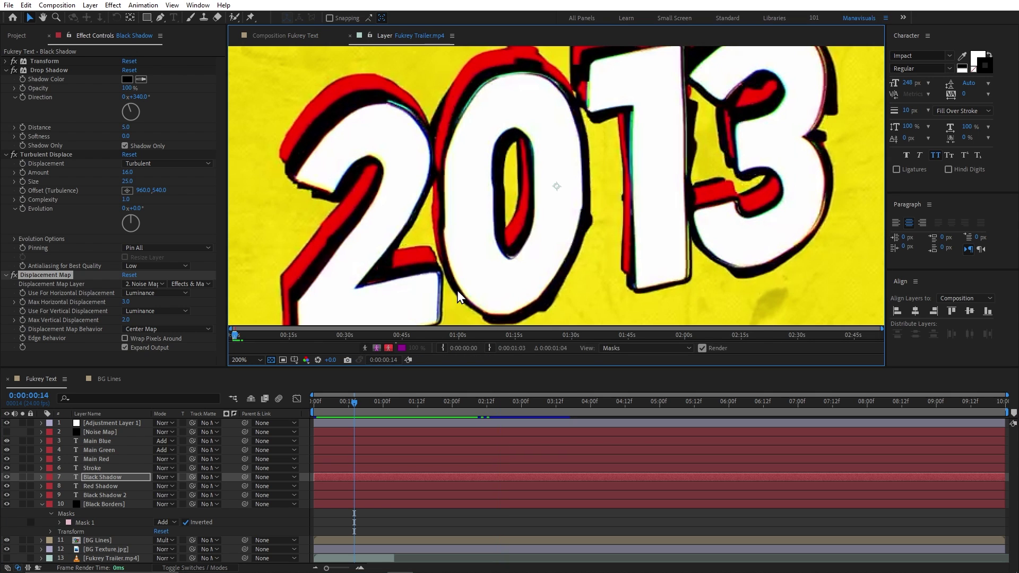
{"action": "left_click", "coordinate": [298, 37]}
{"action": "scroll", "coordinate": [556, 199], "scroll_direction": "up", "scroll_amount": 2}
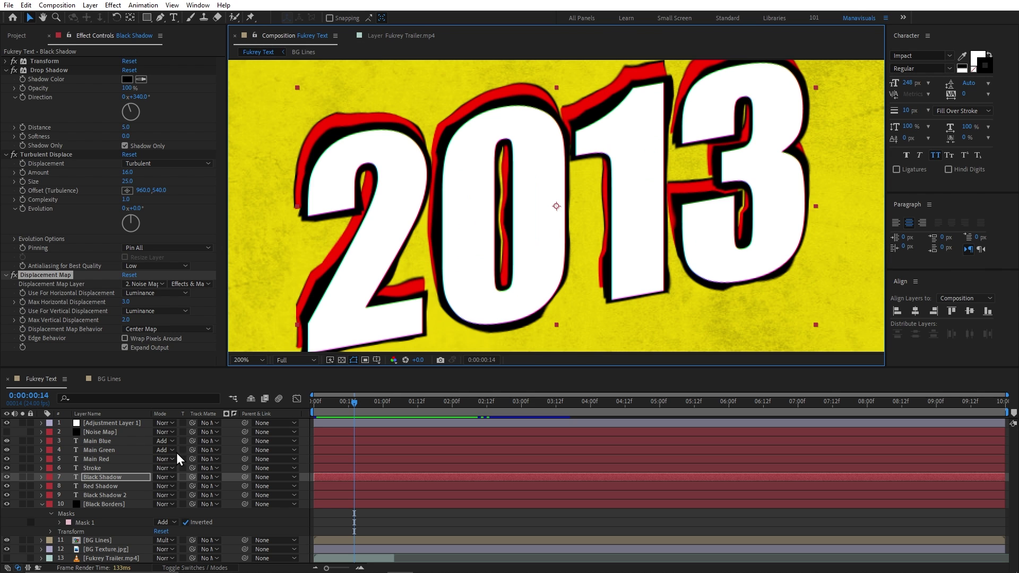
Step: Duplicate the Stroke layer, place the copy directly below Noise Map and set its stroke width to 1 px
{"action": "left_click", "coordinate": [99, 469]}
{"action": "key", "text": "ctrl+d"}
{"action": "left_click_drag", "start_coordinate": [104, 470], "coordinate": [107, 440]}
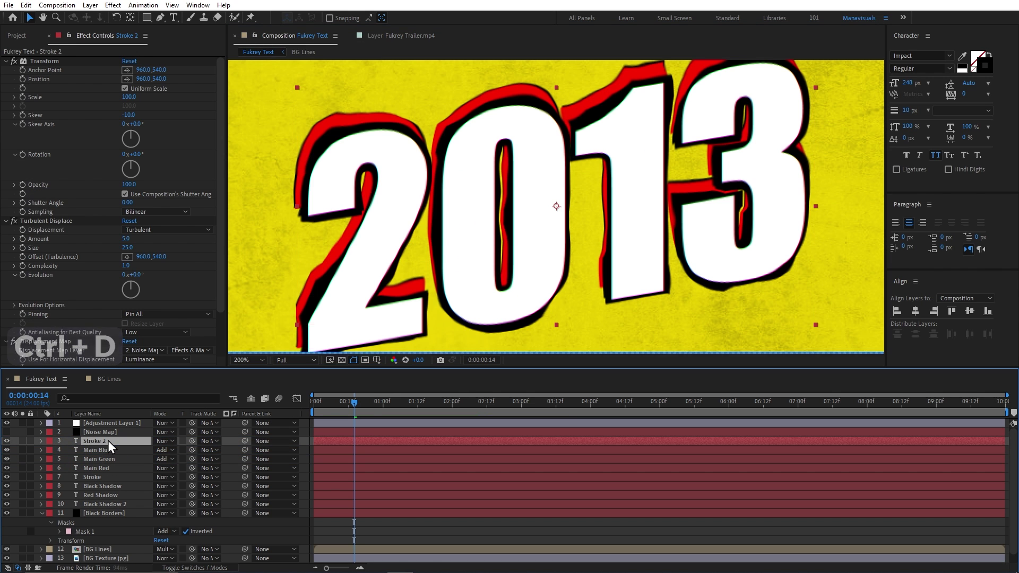
{"action": "left_click", "coordinate": [904, 111]}
{"action": "type", "text": "1"}
{"action": "key", "text": "Return"}
Step: Set Stroke 2's Turbulent Displace size to 10 and its maximum displacement to 1 both horizontally and vertically
{"action": "left_click", "coordinate": [125, 248]}
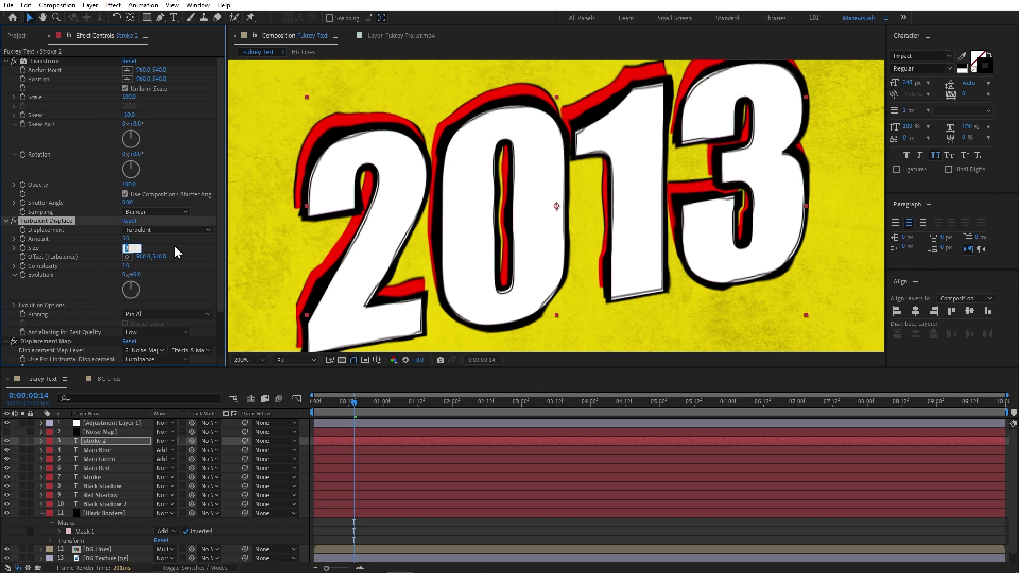
{"action": "type", "text": "10"}
{"action": "key", "text": "Return"}
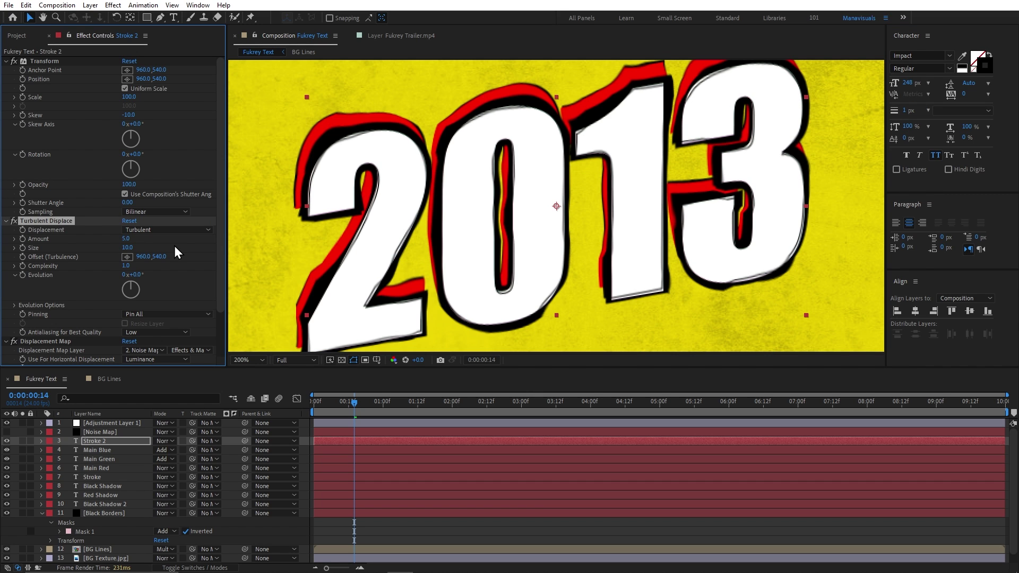
{"action": "scroll", "coordinate": [174, 246], "scroll_direction": "down", "scroll_amount": 3}
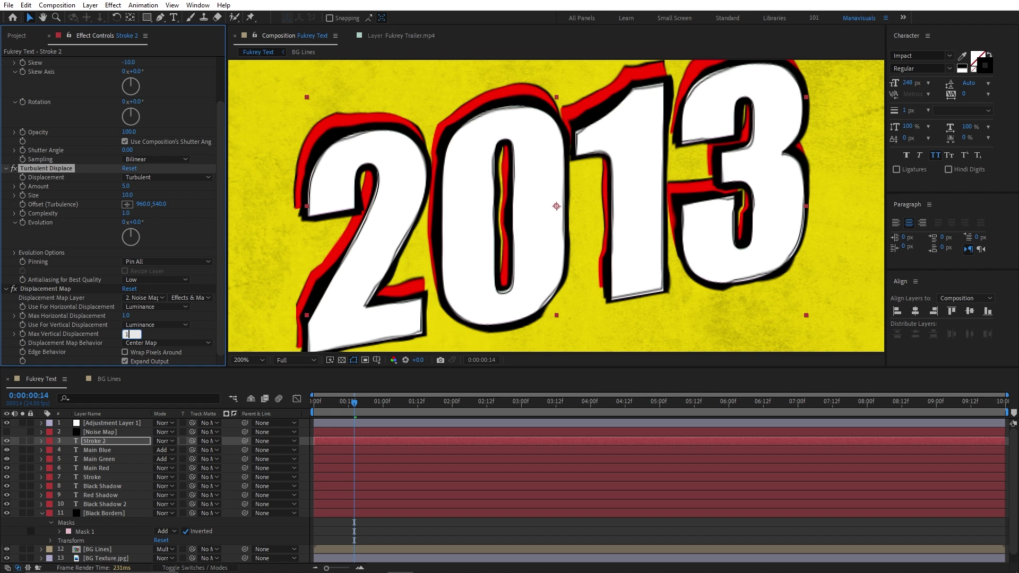
{"action": "type", "text": "1"}
{"action": "key", "text": "Return"}
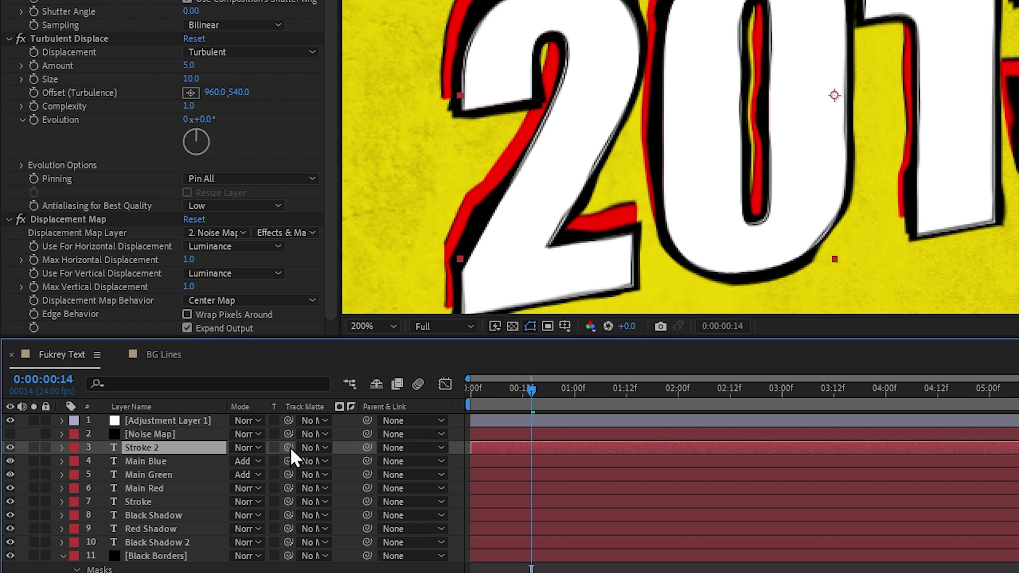
Step: Use Noise Map as a luma track matte for Stroke 2 and preview the whole composition
{"action": "left_click_drag", "start_coordinate": [290, 447], "coordinate": [190, 434]}
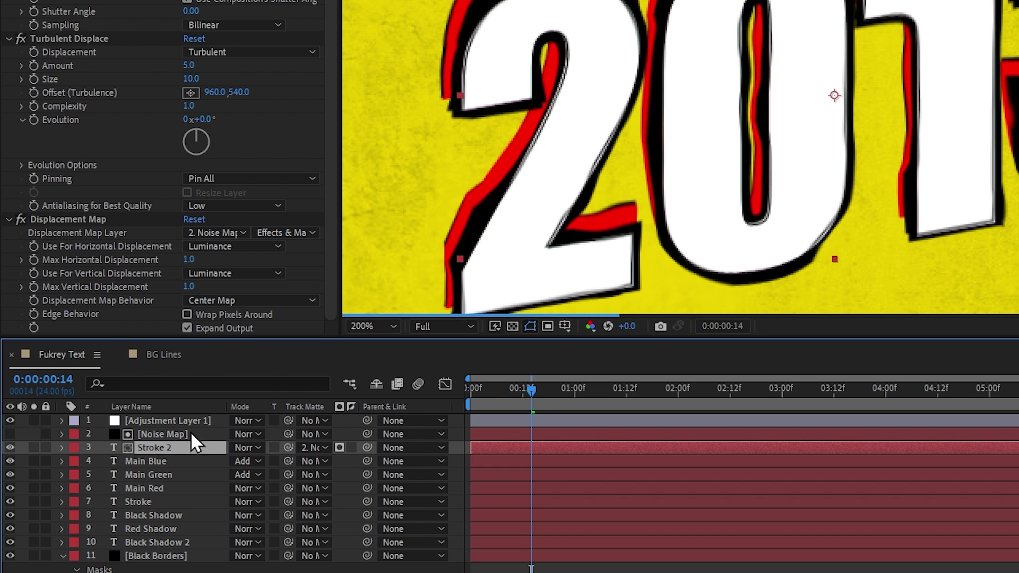
{"action": "left_click", "coordinate": [340, 448]}
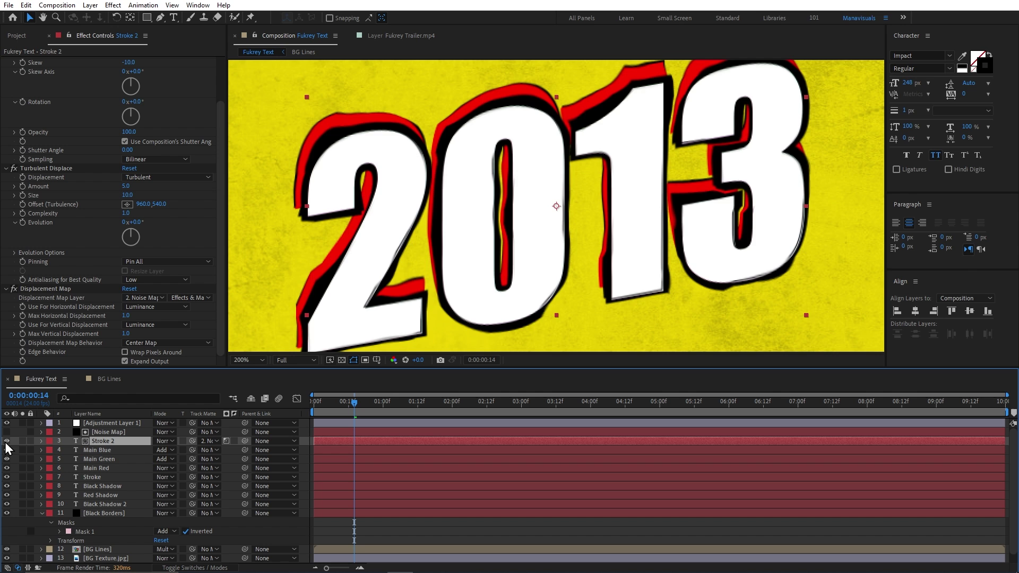
{"action": "key", "text": "shift+slash"}
{"action": "key", "text": "space"}
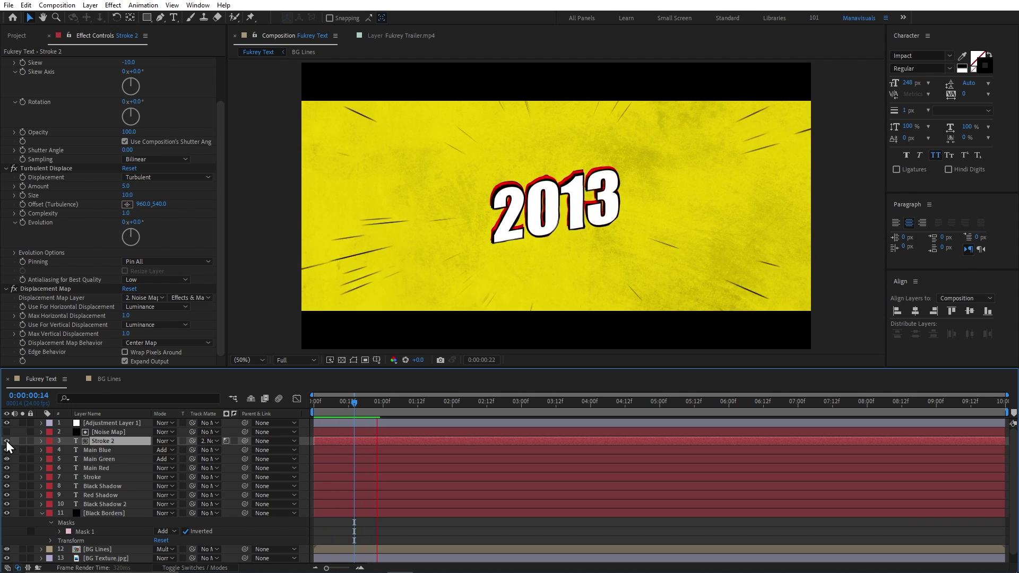
Step: Duplicate Main Blue, rename the copy Main Text and move it directly above Noise Map
{"action": "left_click", "coordinate": [103, 450]}
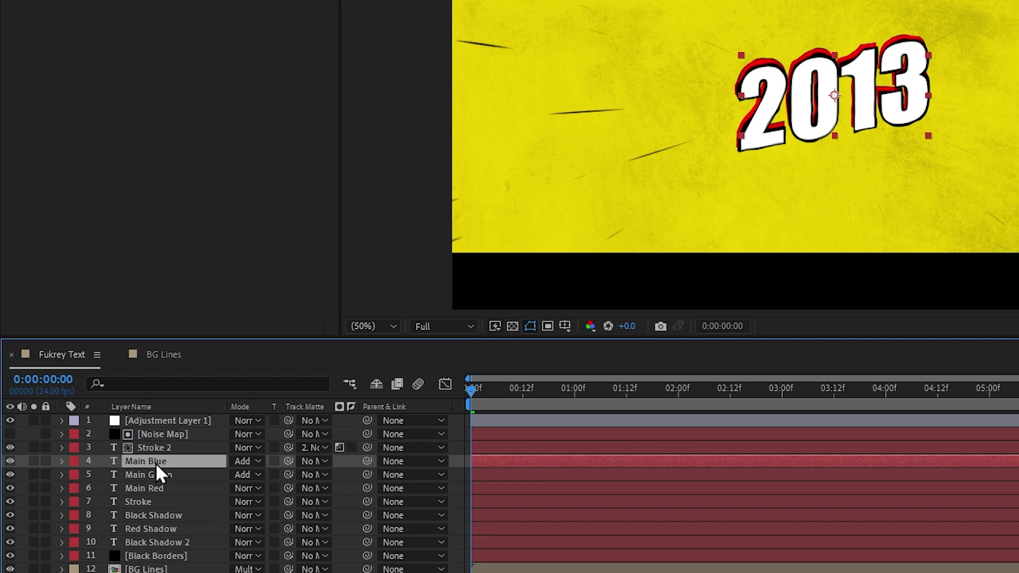
{"action": "key", "text": "ctrl+d"}
{"action": "key", "text": "Return"}
{"action": "type", "text": "M"}
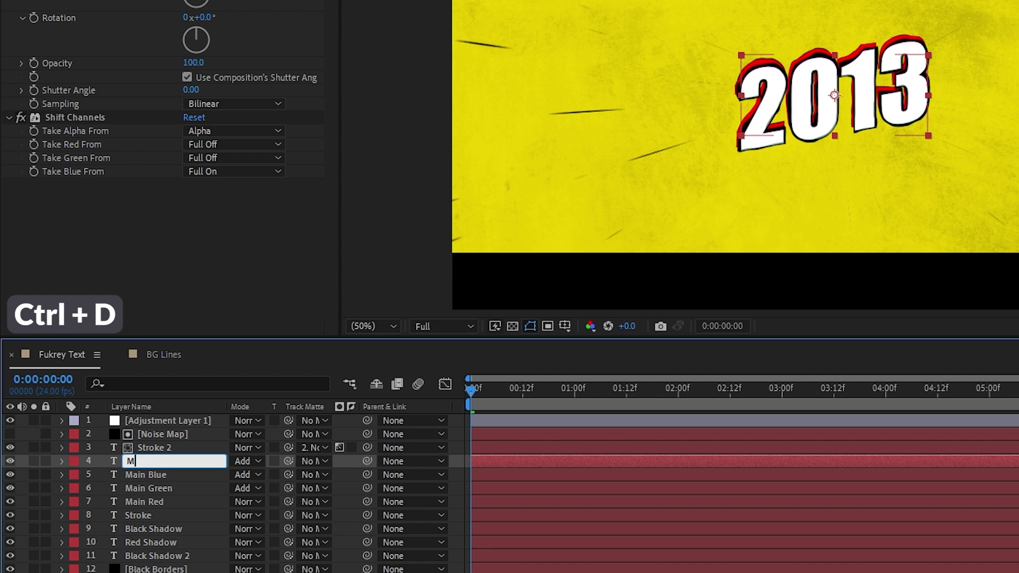
{"action": "type", "text": "ain Text"}
{"action": "key", "text": "Return"}
{"action": "key", "text": "ctrl+bracketright"}
{"action": "key", "text": "ctrl+bracketright"}
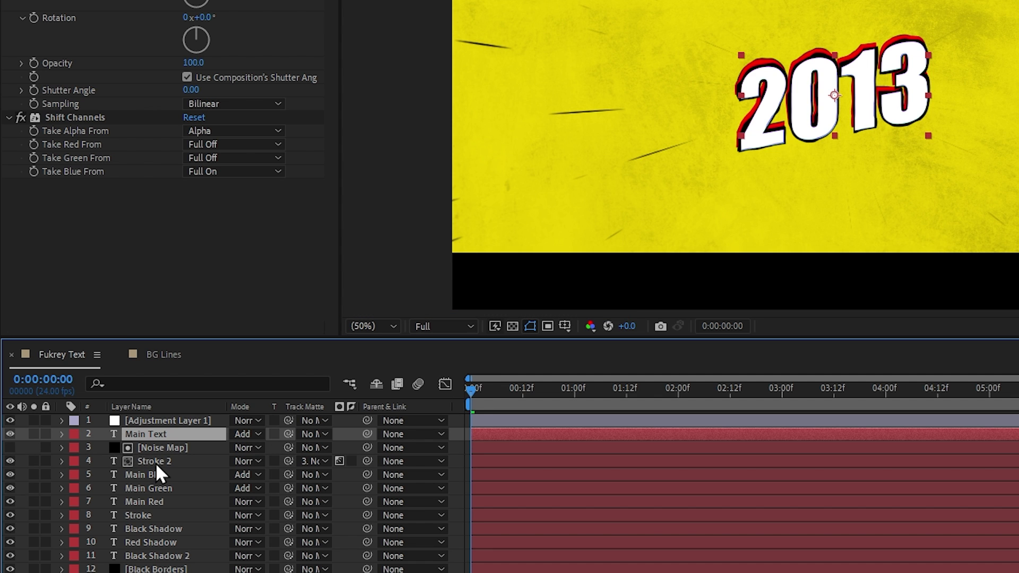
Step: Make Main Text a guide layer with Normal blending and delete its Shift Channels effect
{"action": "right_click", "coordinate": [164, 431]}
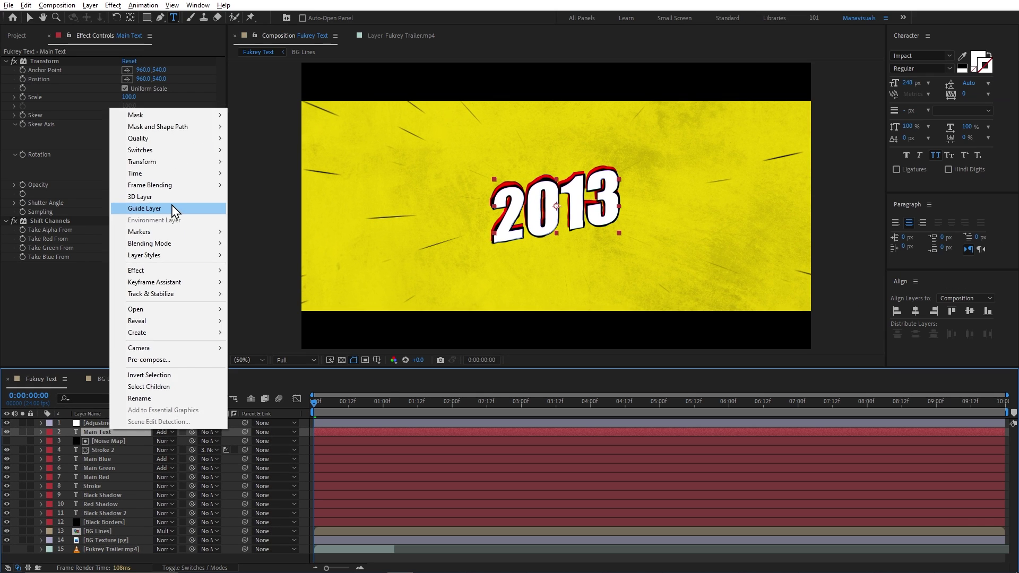
{"action": "left_click", "coordinate": [256, 94]}
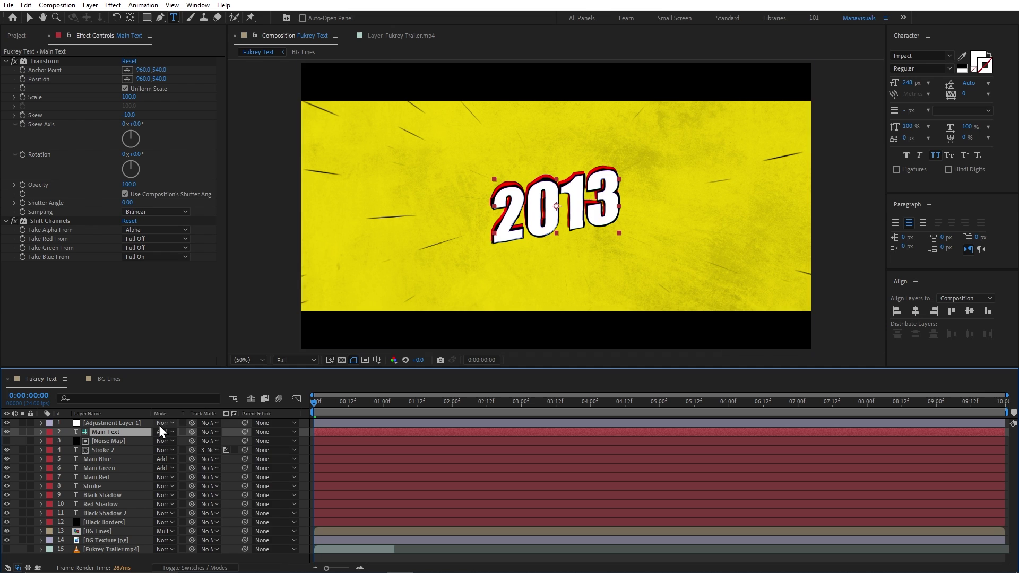
{"action": "left_click", "coordinate": [164, 432]}
{"action": "key", "text": "n"}
{"action": "left_click", "coordinate": [55, 221]}
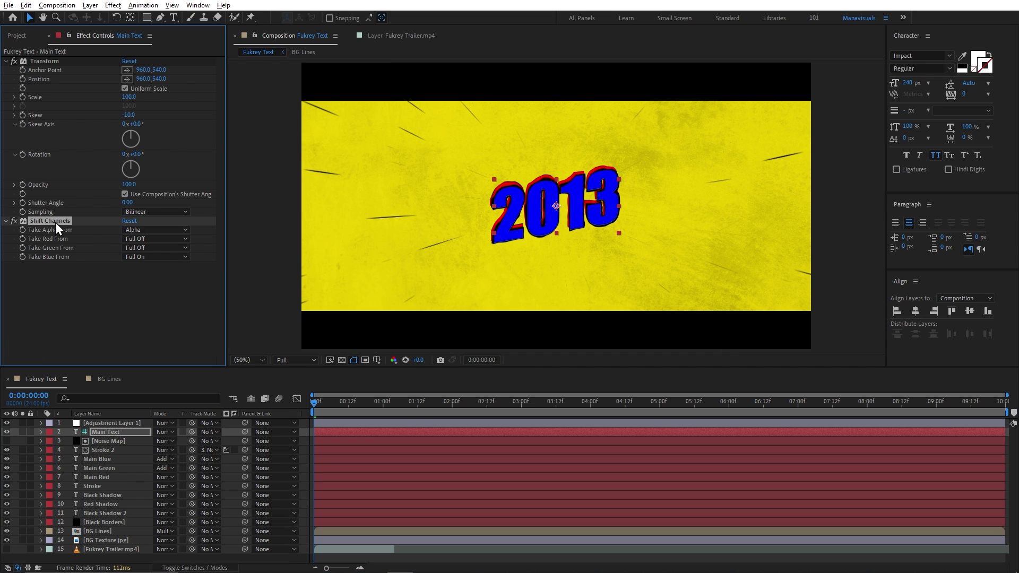
{"action": "key", "text": "Delete"}
Step: Reveal the Source Text property of Main Text and all text layers from Stroke 2 through Black Shadow 2
{"action": "left_click", "coordinate": [103, 450]}
{"action": "left_click", "coordinate": [107, 513], "text": "shift"}
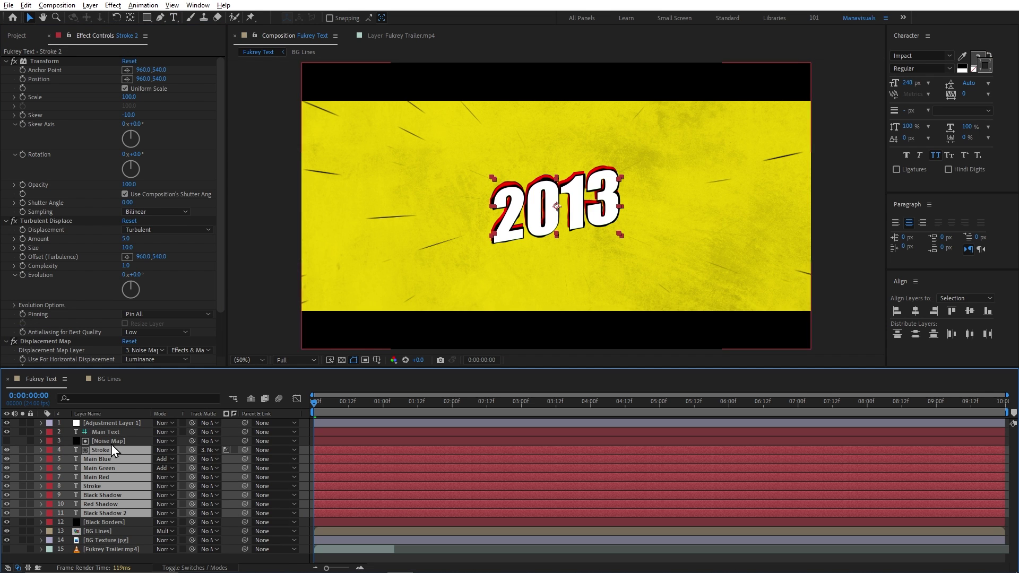
{"action": "left_click", "coordinate": [111, 433], "text": "shift"}
{"action": "key", "text": "ctrl+t"}
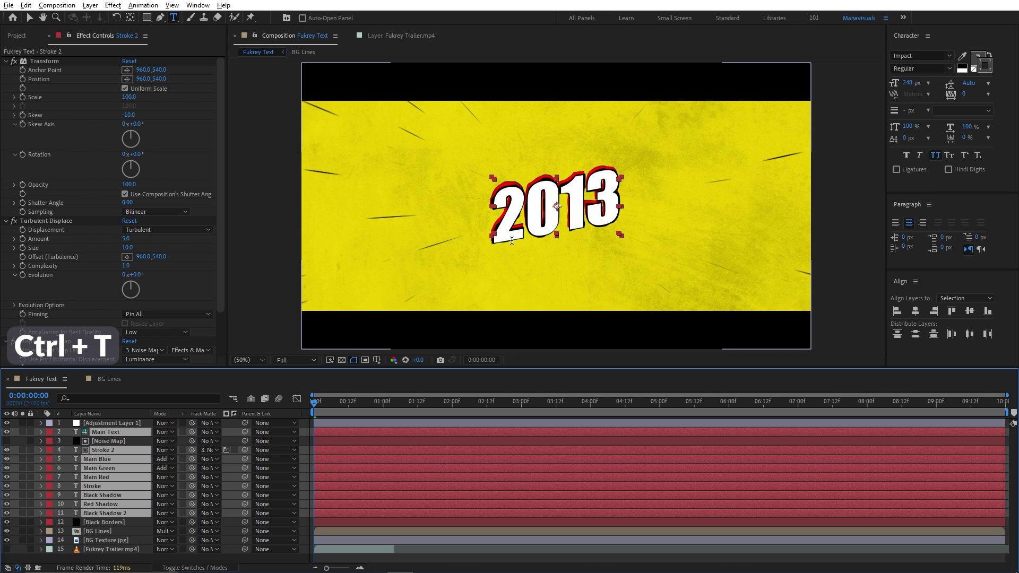
{"action": "right_click", "coordinate": [511, 241]}
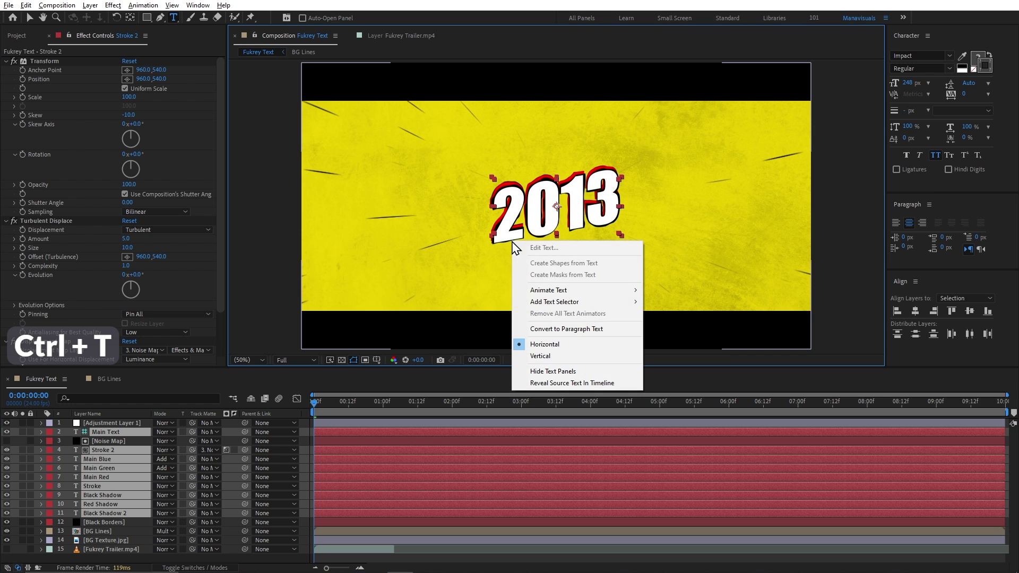
{"action": "left_click", "coordinate": [598, 386]}
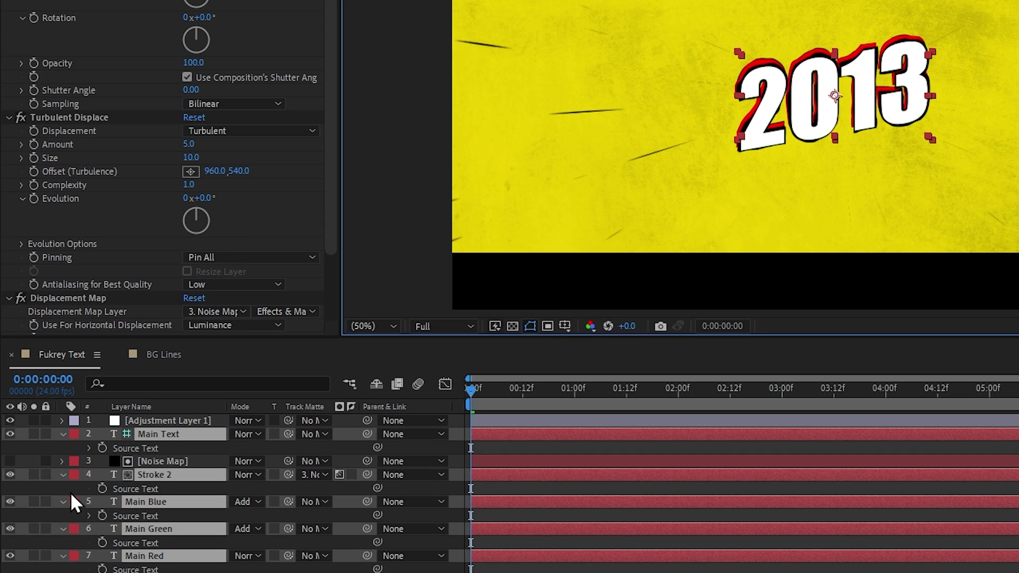
Step: Link Stroke 2's Source Text to Main Text's Source Text with an expression and copy only that expression
{"action": "left_click", "coordinate": [102, 489], "text": "alt"}
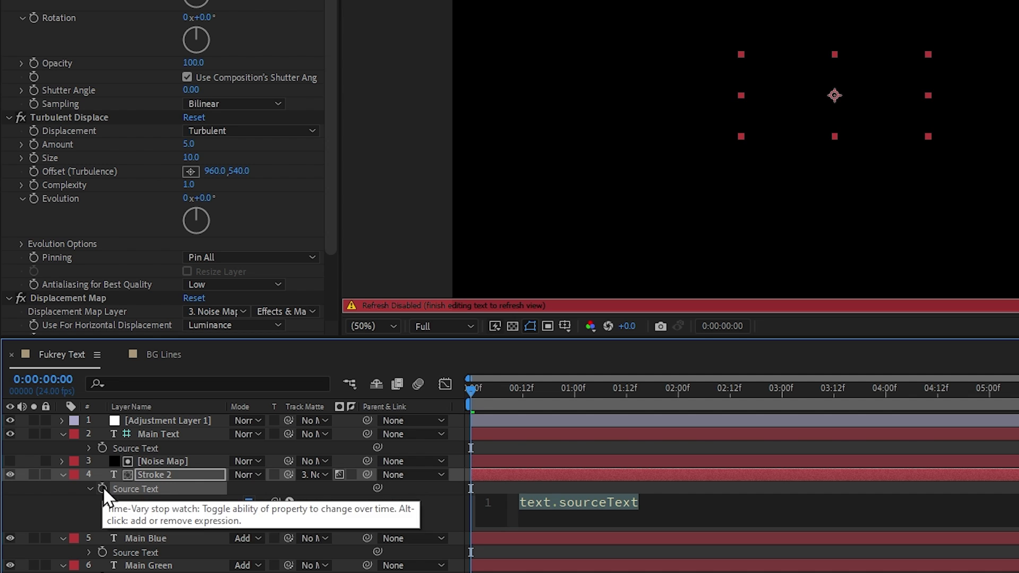
{"action": "left_click_drag", "start_coordinate": [276, 501], "coordinate": [184, 452]}
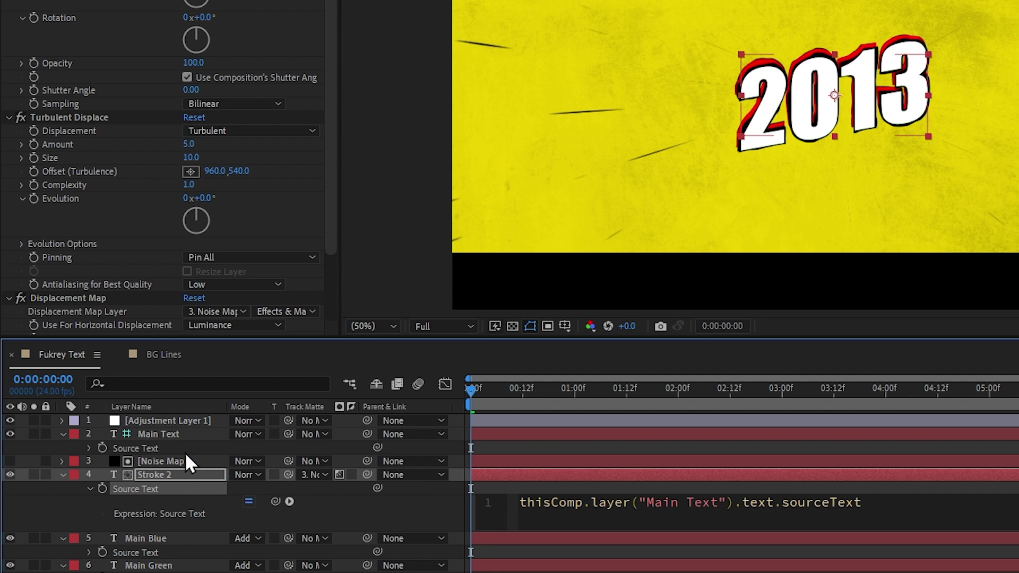
{"action": "left_click", "coordinate": [149, 489]}
{"action": "right_click", "coordinate": [149, 486]}
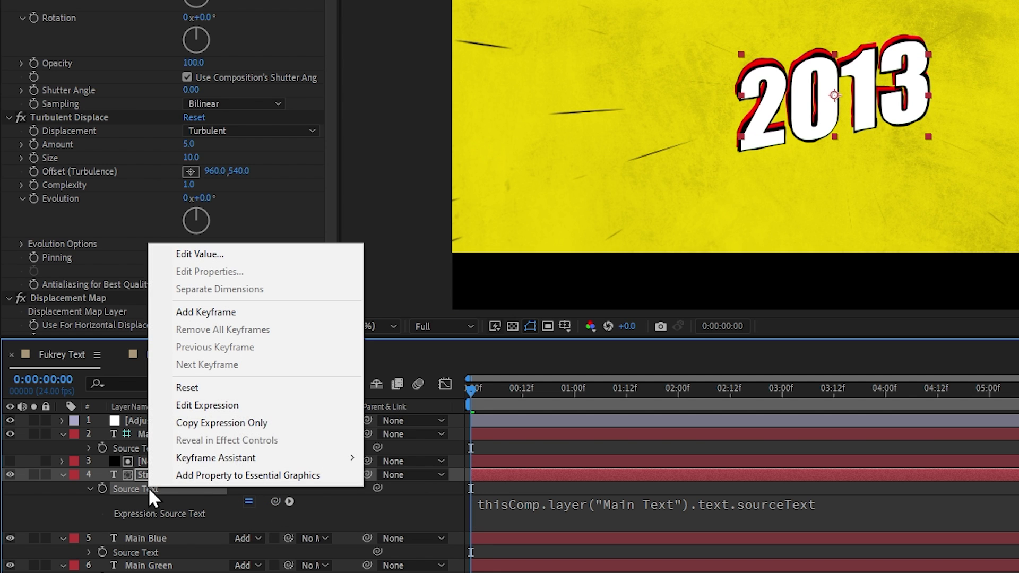
{"action": "left_click", "coordinate": [243, 422]}
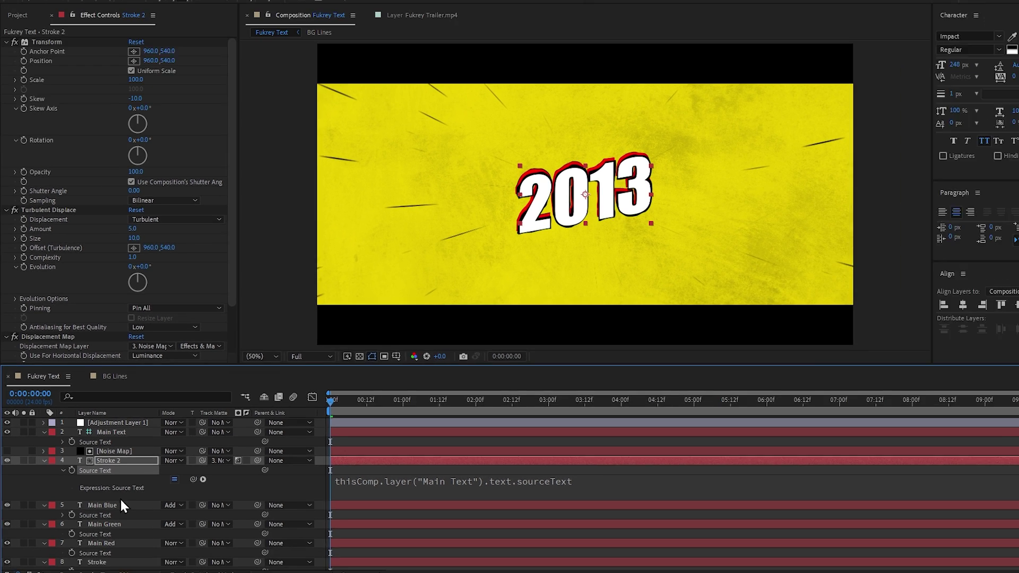
Step: Paste the Source Text expression onto all text layers from Main Blue through Black Shadow 2
{"action": "left_click", "coordinate": [168, 539]}
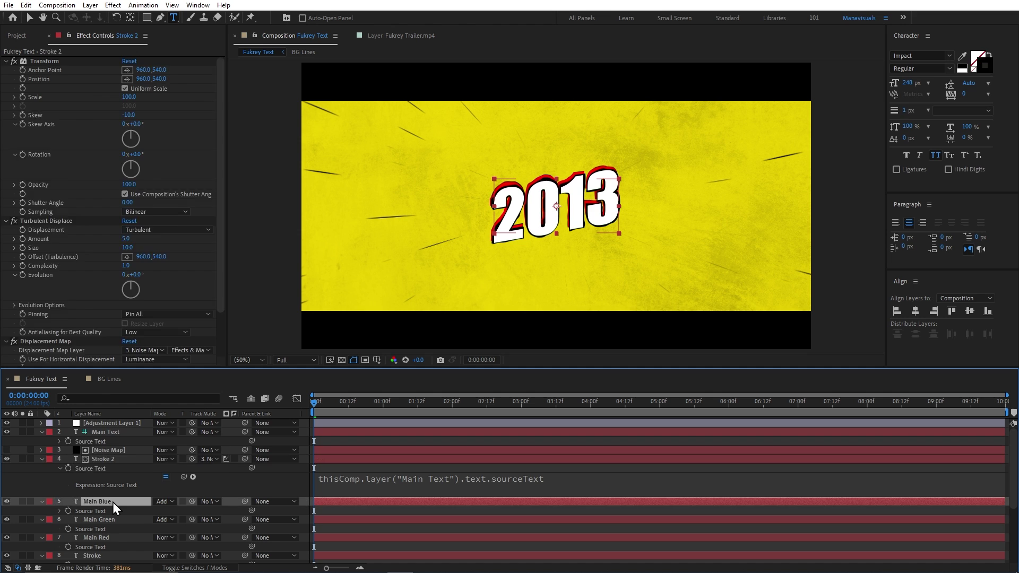
{"action": "scroll", "coordinate": [112, 502], "scroll_direction": "down", "scroll_amount": 3}
{"action": "left_click", "coordinate": [91, 531], "text": "shift"}
{"action": "key", "text": "ctrl+v"}
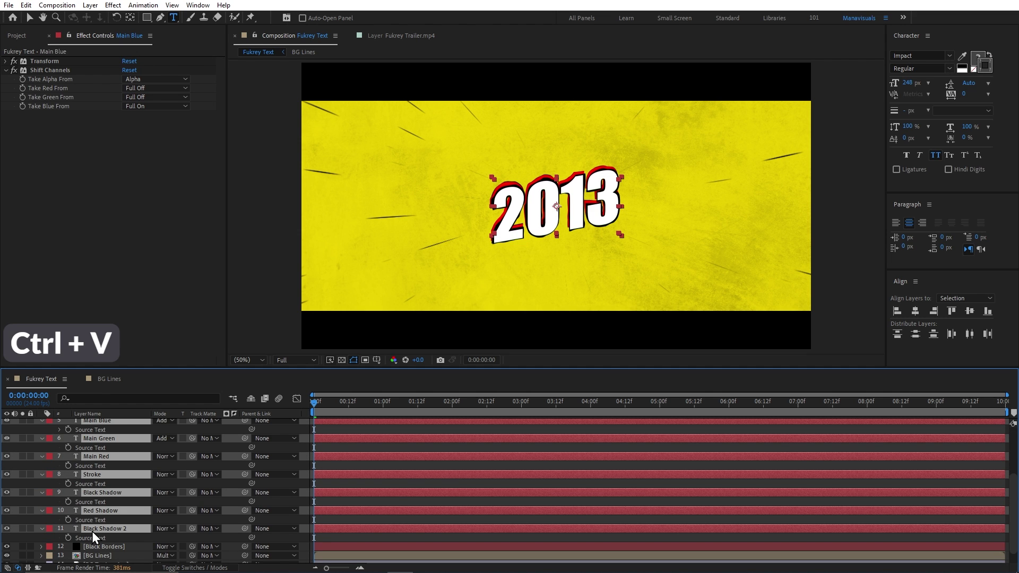
{"action": "scroll", "coordinate": [91, 531], "scroll_direction": "up", "scroll_amount": 3}
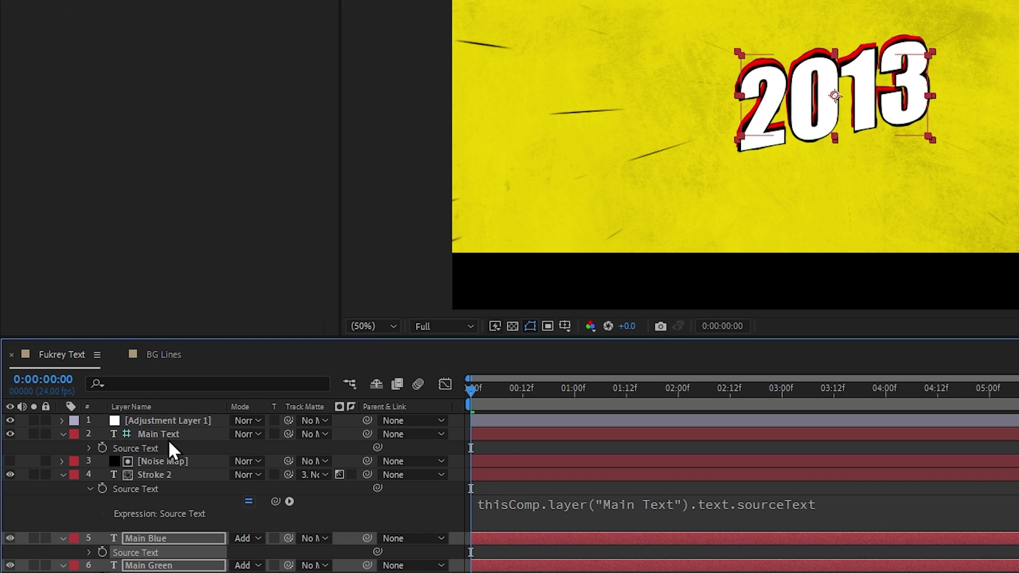
Step: Change the Main Text wording to FUKREY, hide that layer and preview the linked text
{"action": "left_click", "coordinate": [111, 433]}
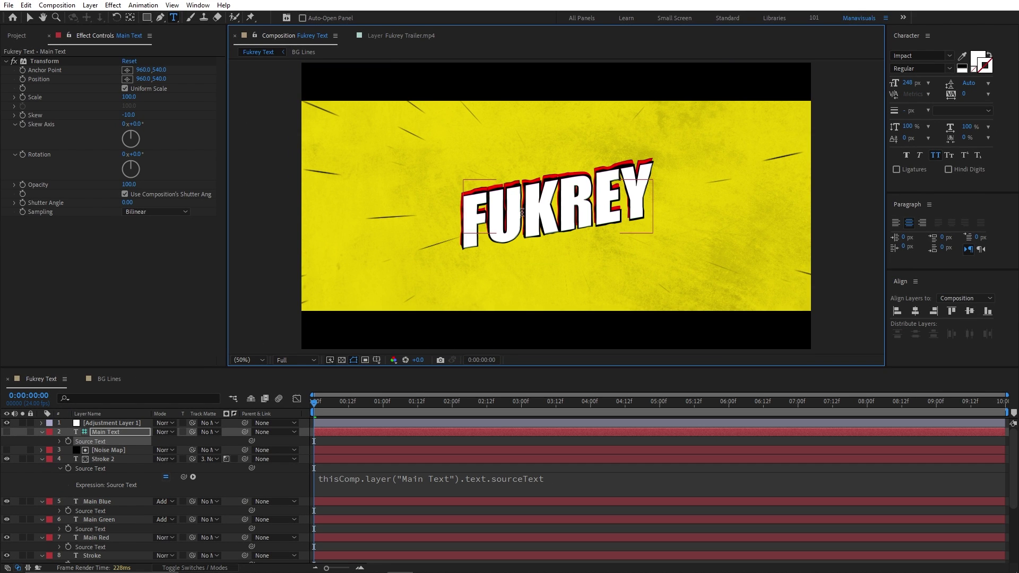
{"action": "scroll", "coordinate": [522, 212], "scroll_direction": "up", "scroll_amount": 2}
{"action": "key", "text": "space"}
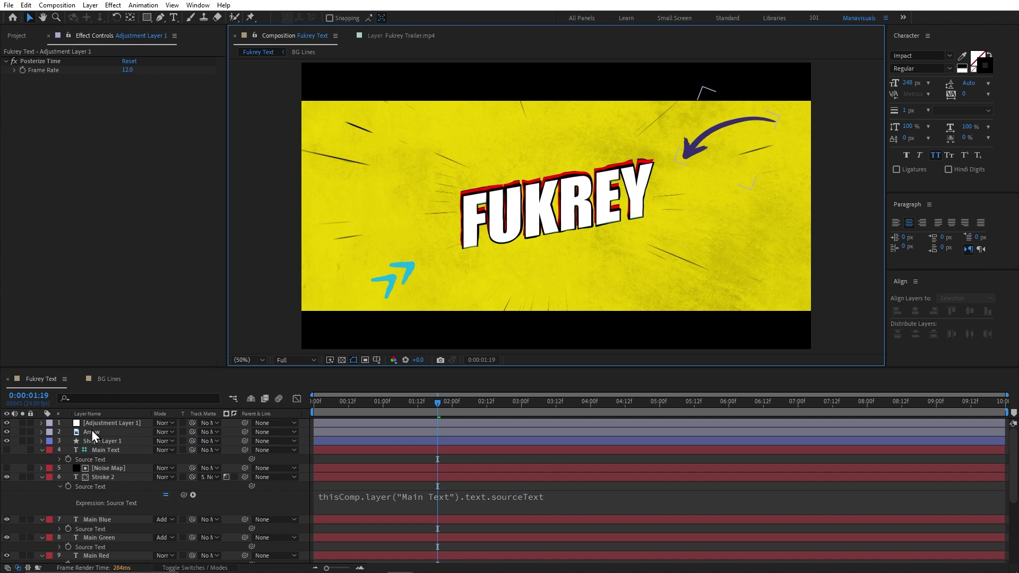
Step: Examine the Turbulent Displace settings, random seed expression and looping keyframes of the Arrow layer, and inspect Shape Layer 1
{"action": "left_click", "coordinate": [93, 432]}
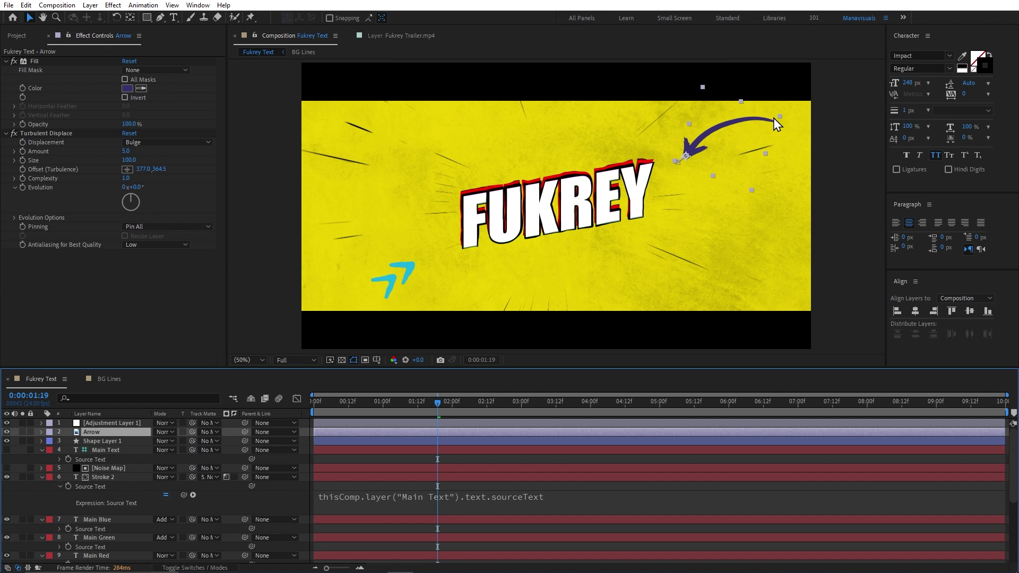
{"action": "scroll", "coordinate": [775, 118], "scroll_direction": "up", "scroll_amount": 1}
{"action": "key", "text": "space"}
{"action": "left_click_drag", "start_coordinate": [535, 184], "coordinate": [533, 186]}
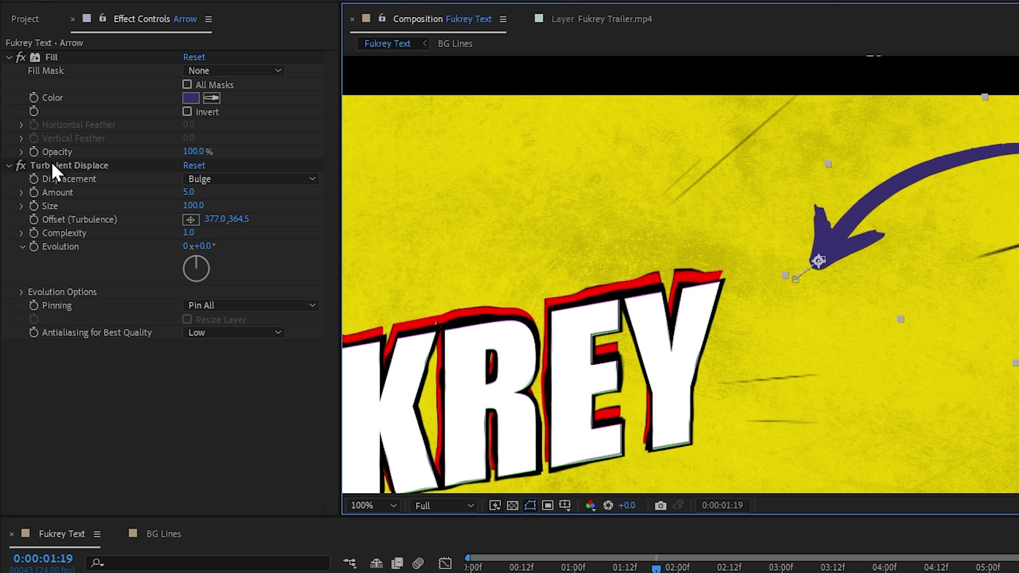
{"action": "left_click", "coordinate": [36, 133]}
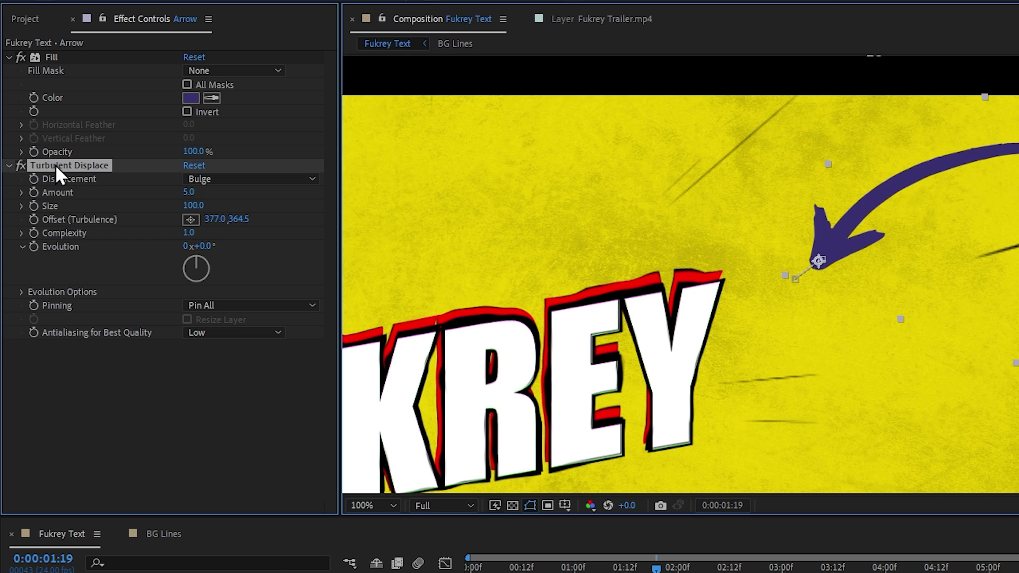
{"action": "left_click", "coordinate": [20, 292]}
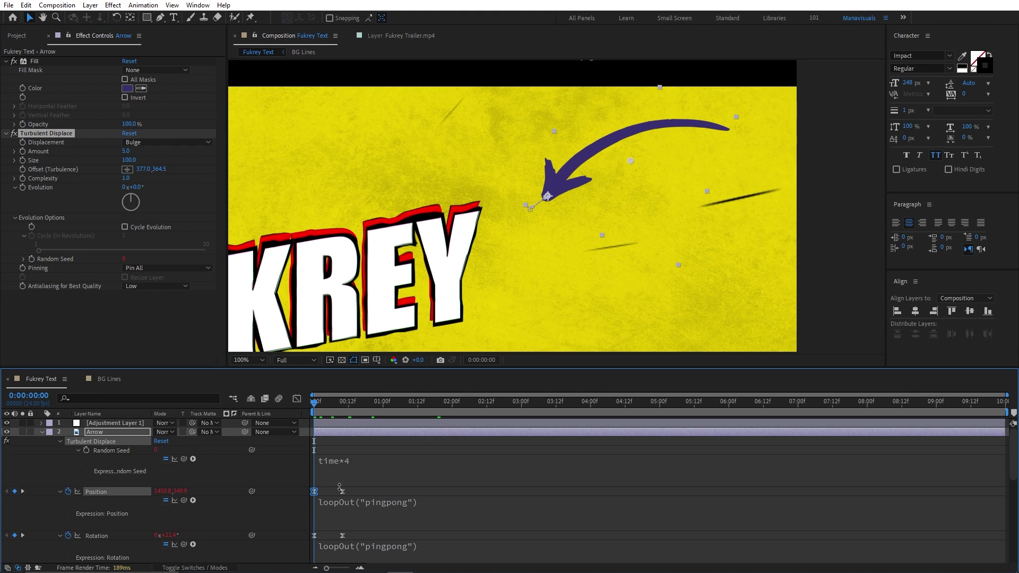
{"action": "left_click_drag", "start_coordinate": [340, 488], "coordinate": [339, 490]}
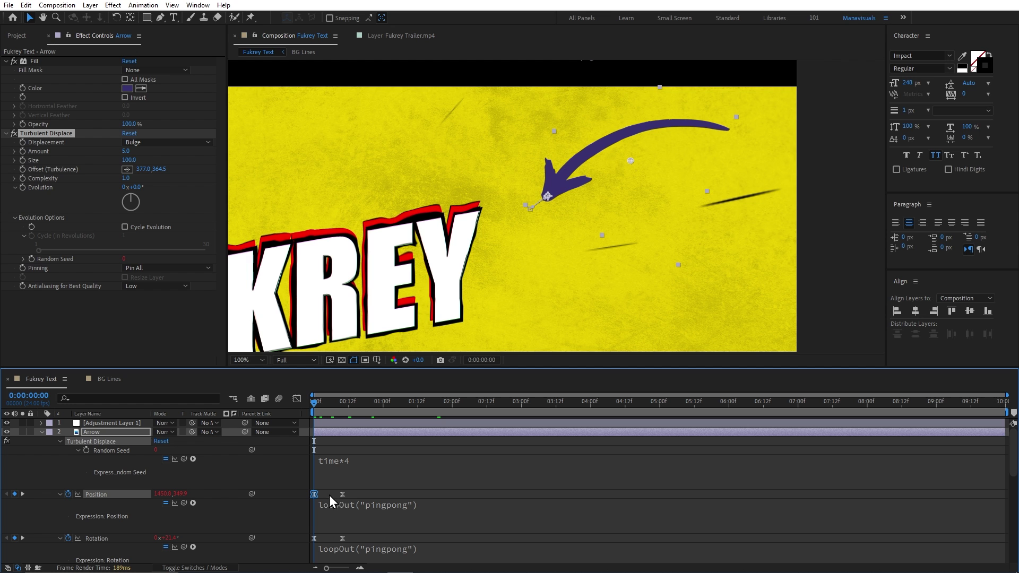
{"action": "left_click", "coordinate": [338, 405]}
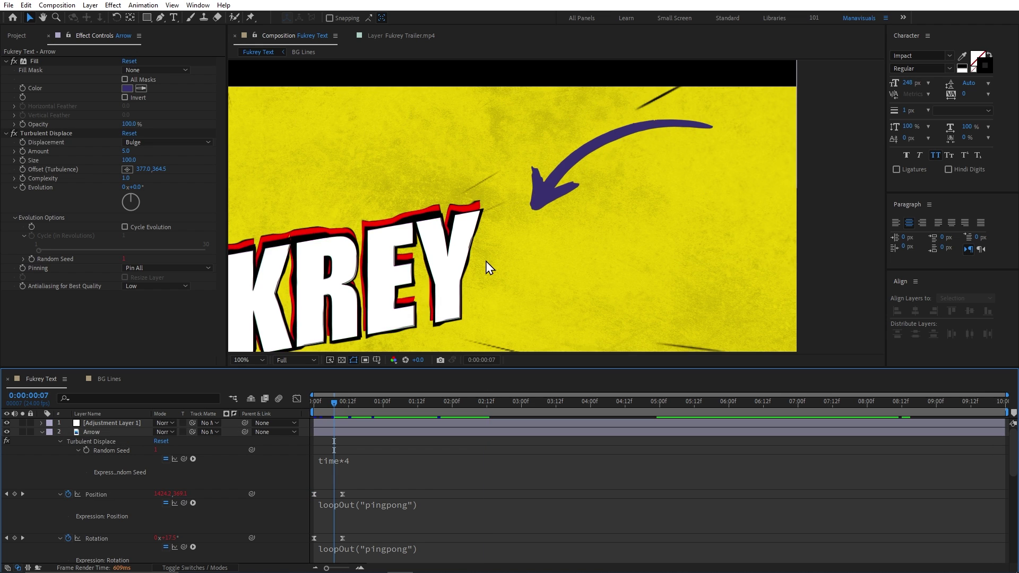
{"action": "key", "text": "shift+/"}
{"action": "left_click", "coordinate": [414, 281]}
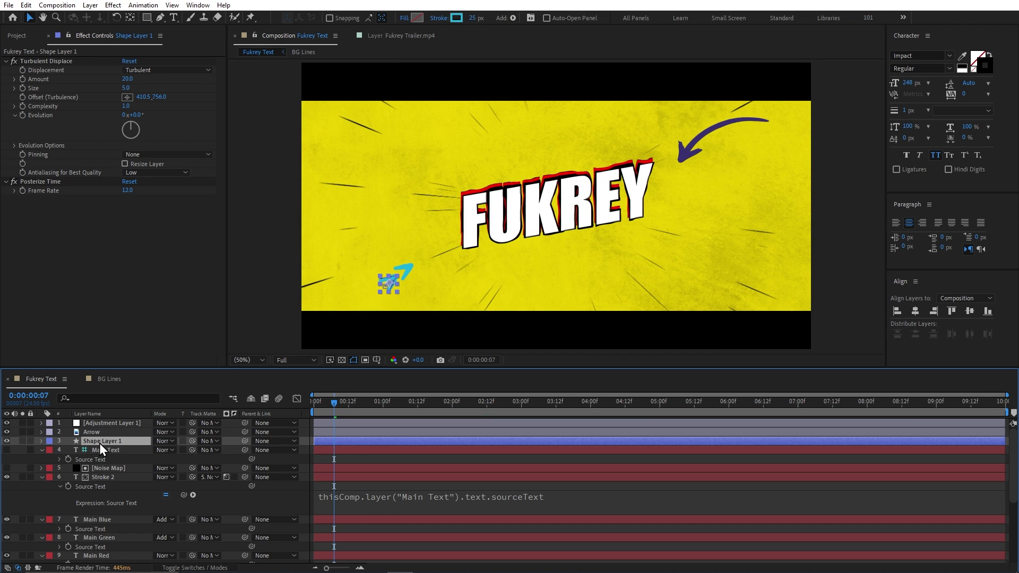
Step: Extend the Main Text wording to FUKREY 3
{"action": "double_click", "coordinate": [110, 549]}
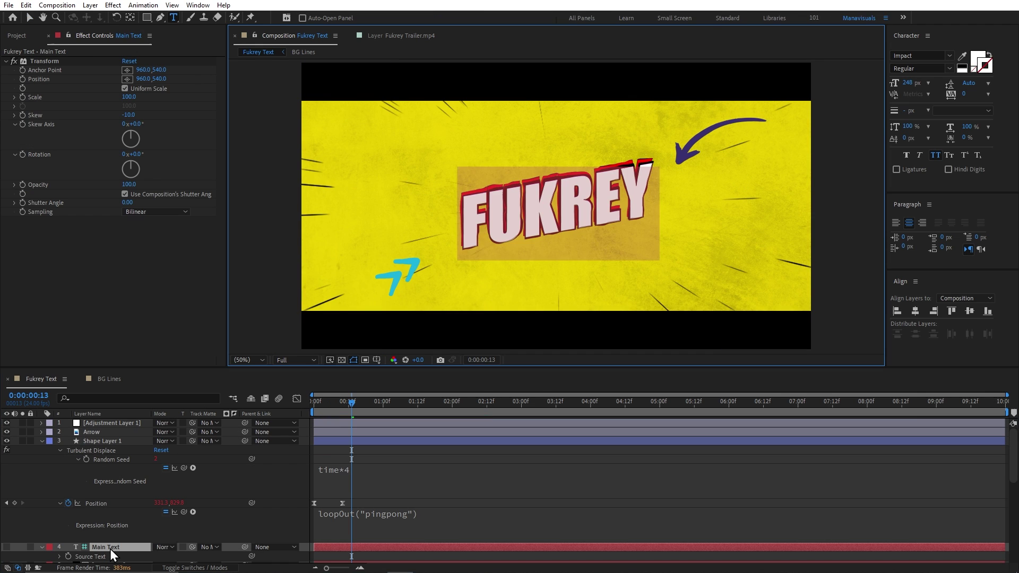
{"action": "key", "text": "Right"}
{"action": "type", "text": "3 3"}
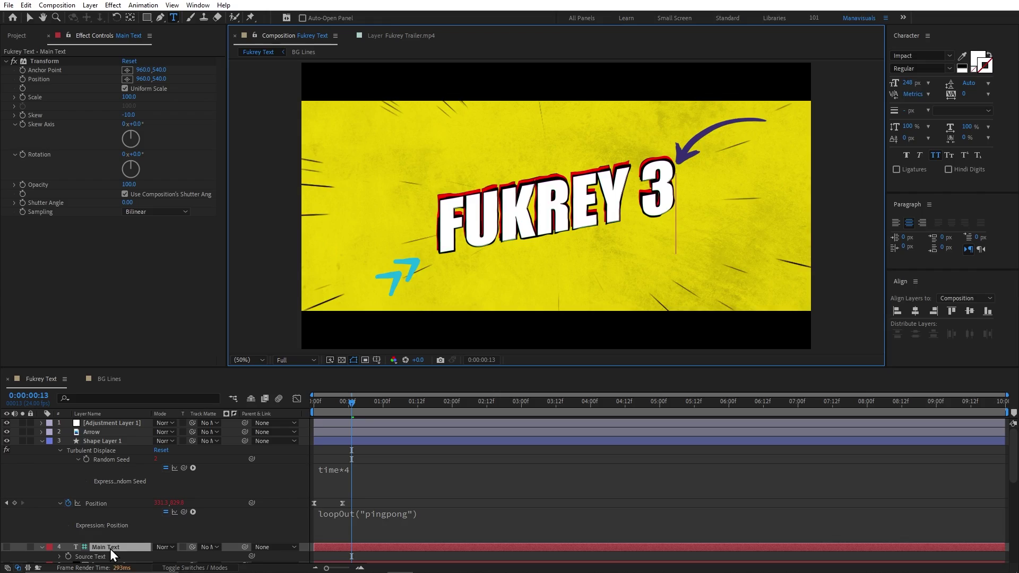